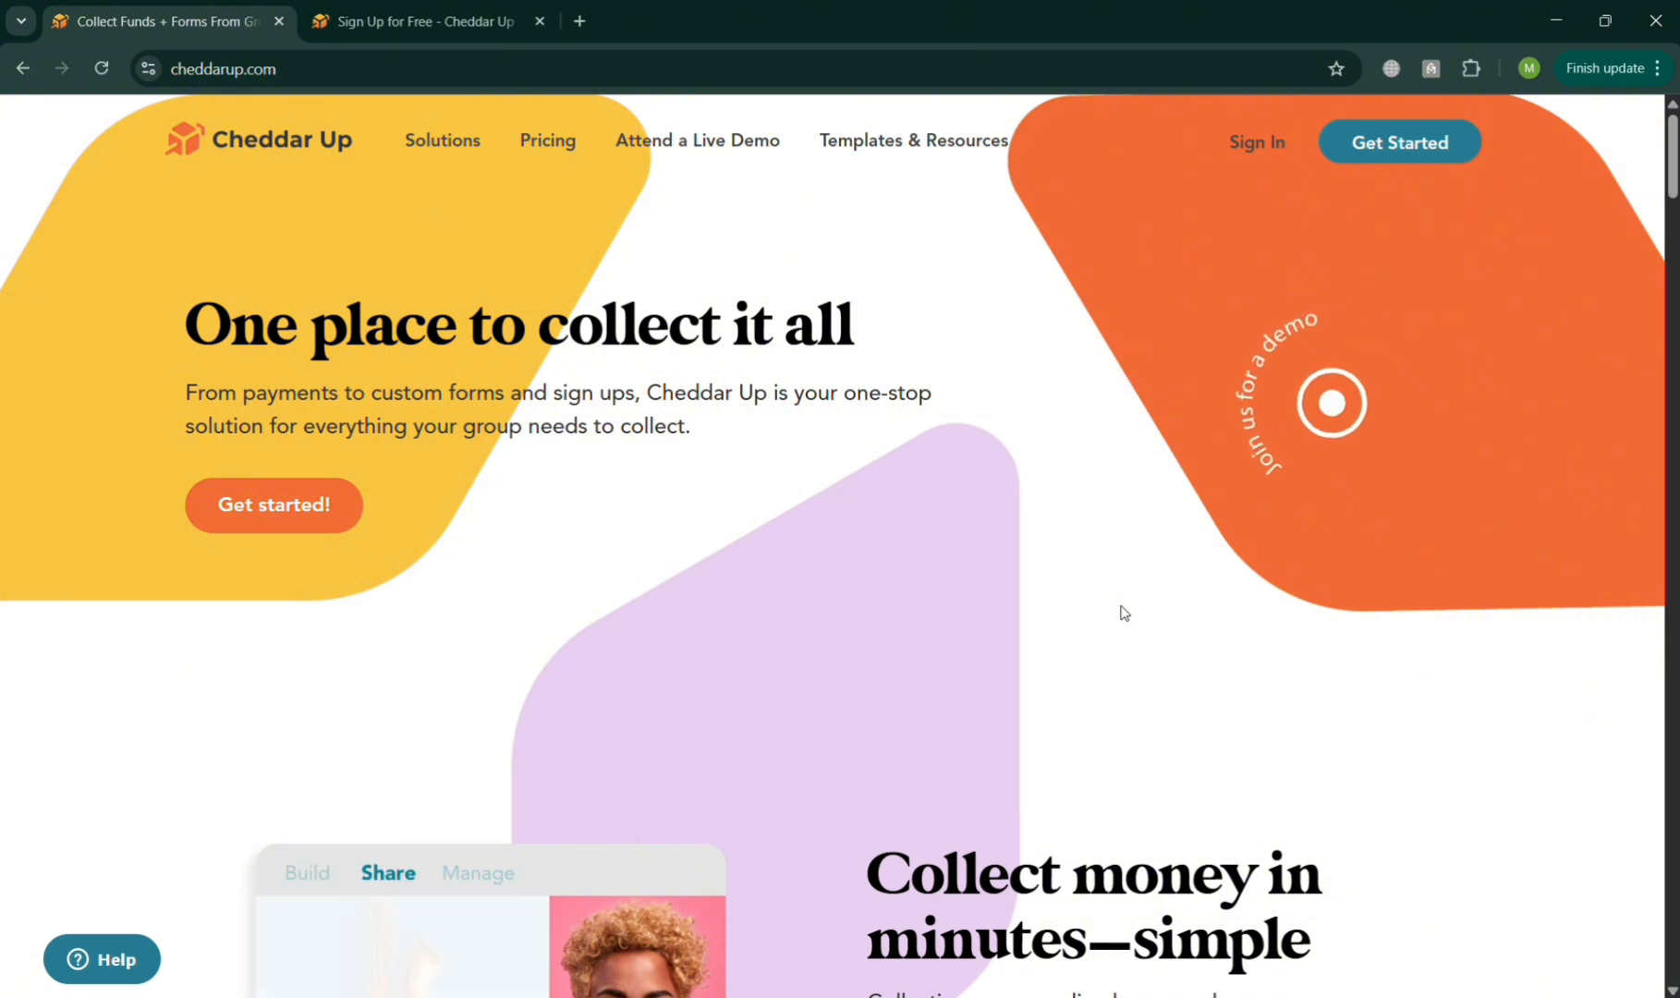
# Look through the Cheddar Up homepage, examining its feature sections, group use cases, footer and the Solutions overview.
pyautogui.scroll(-1, 1124, 613)
pyautogui.scroll(-4, 1123, 613)
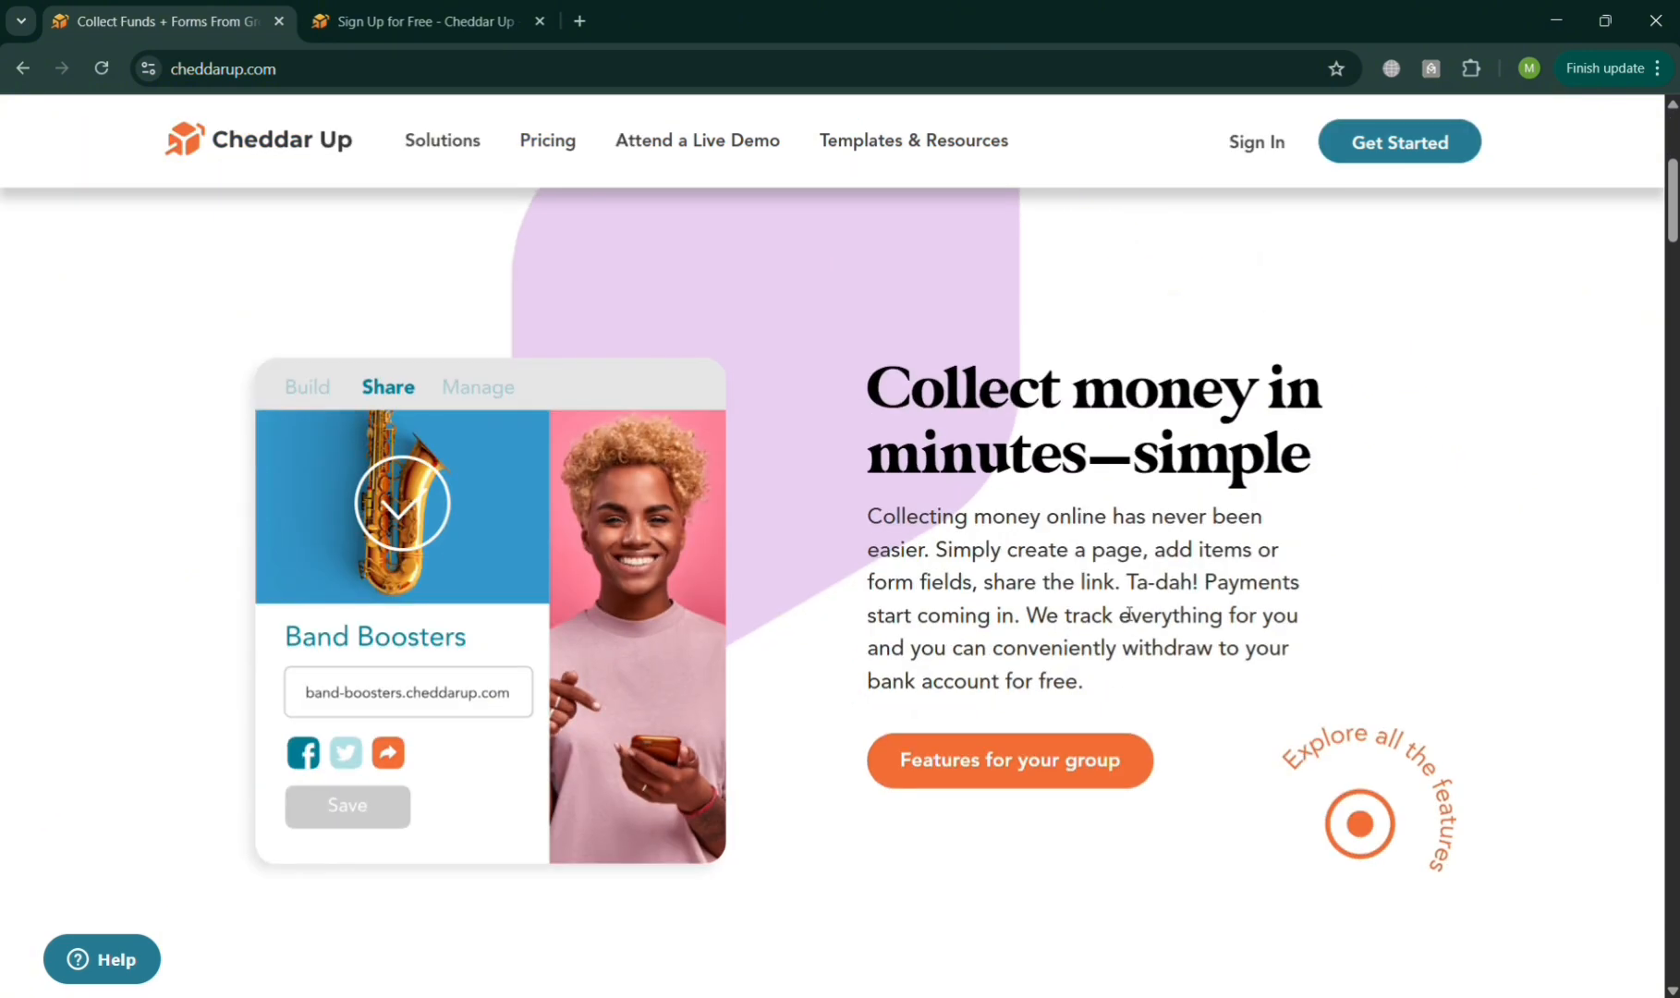
pyautogui.scroll(-6, 1128, 613)
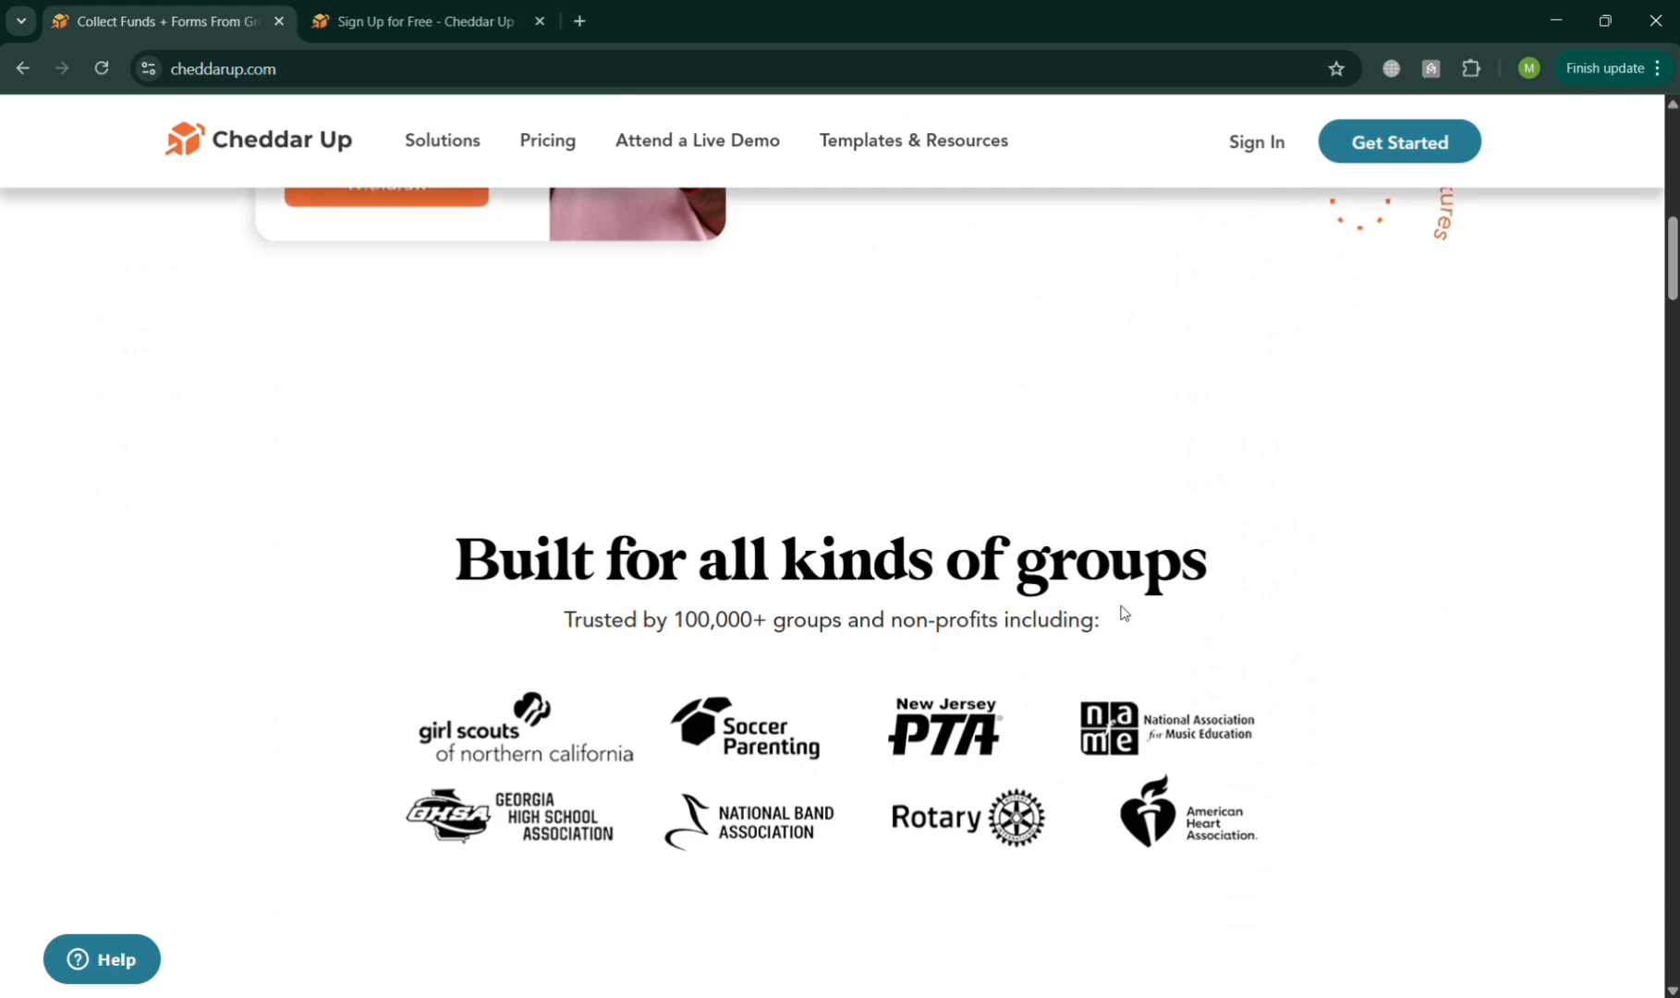
pyautogui.scroll(-7, 1124, 613)
pyautogui.scroll(-10, 1124, 613)
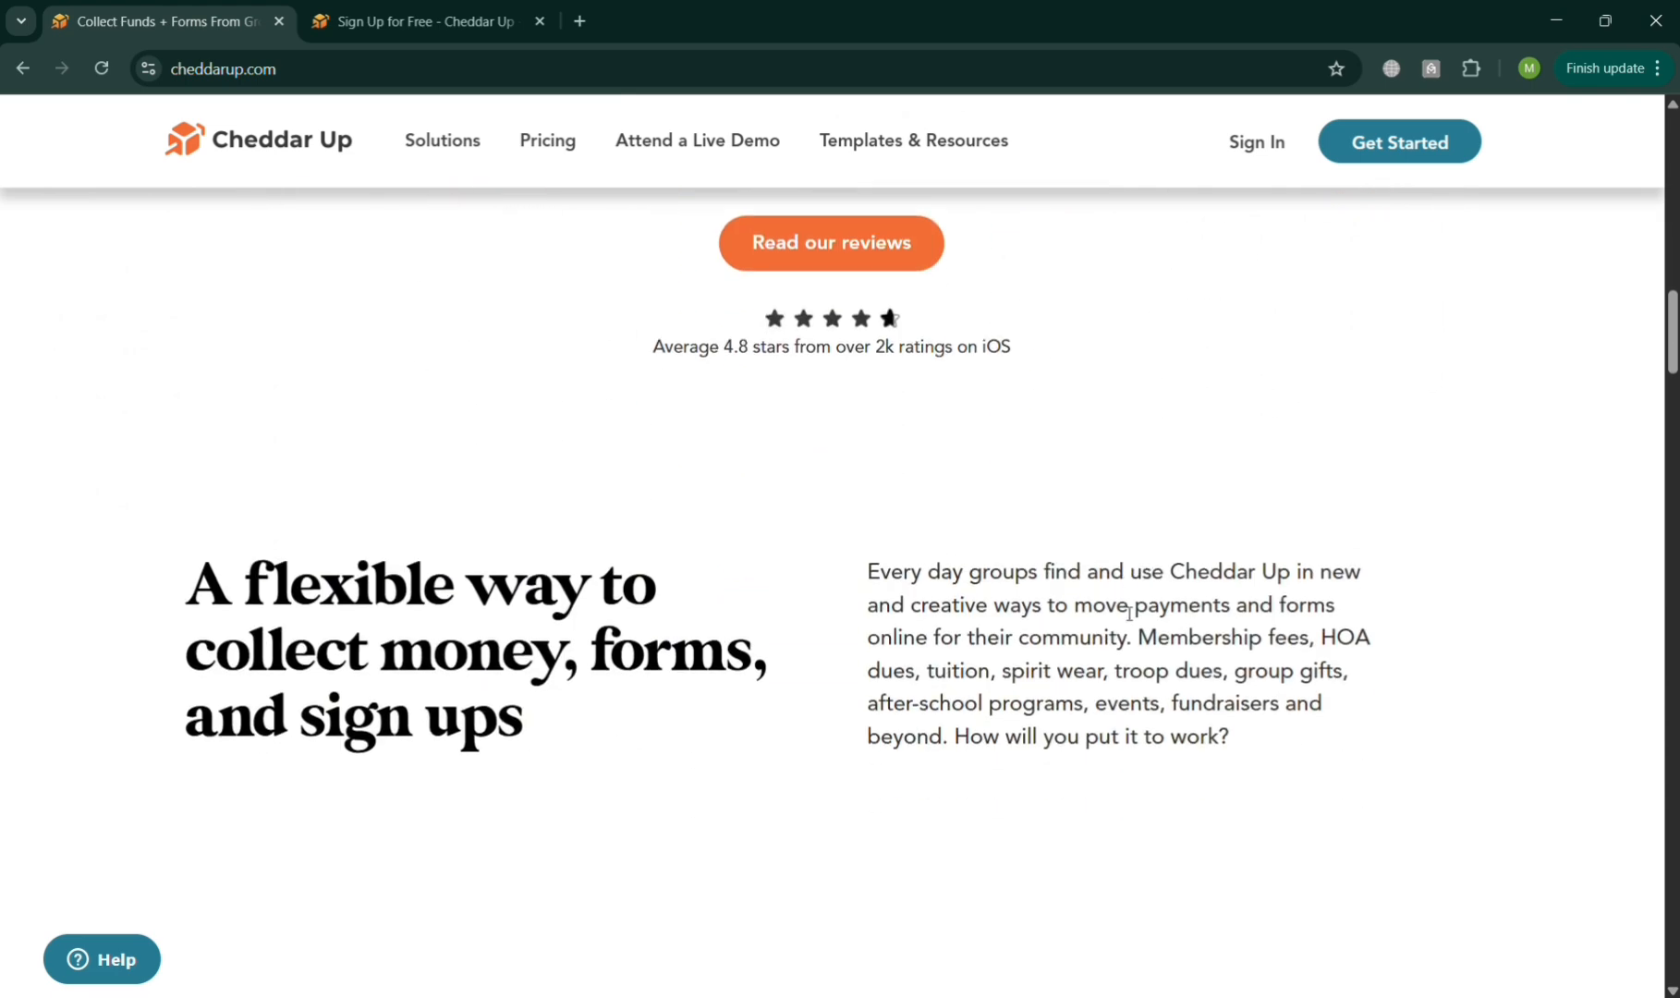
pyautogui.scroll(-12, 1127, 612)
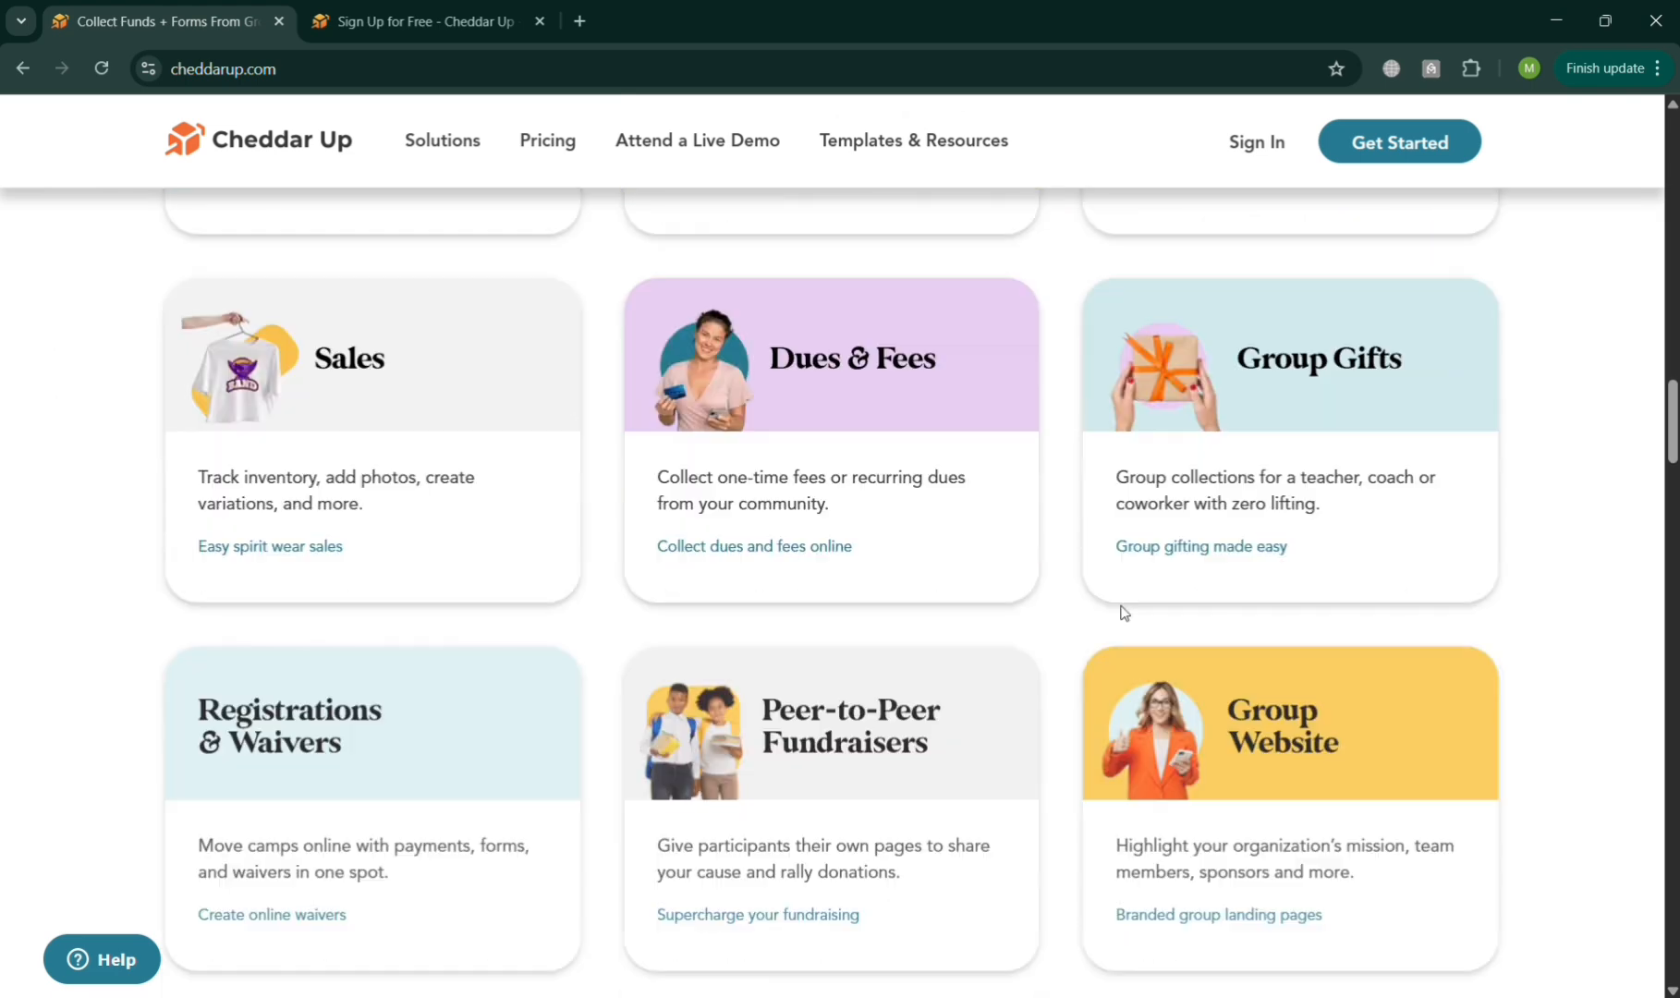
pyautogui.scroll(-12, 1124, 613)
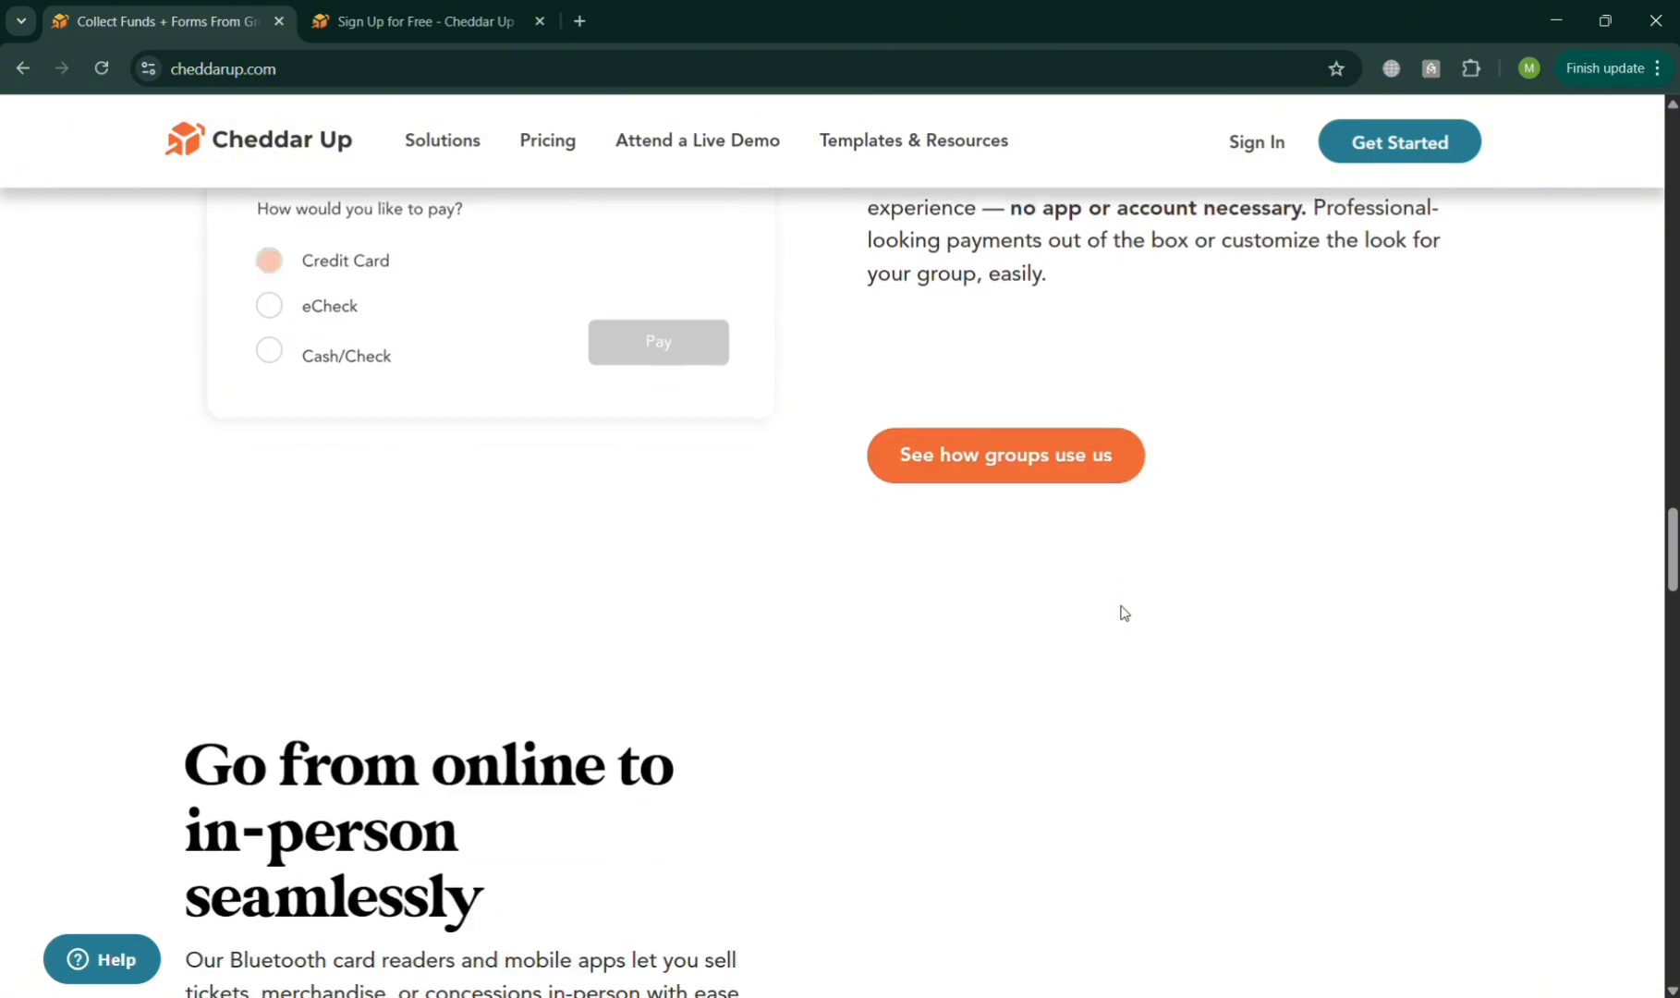
pyautogui.scroll(-15, 1124, 613)
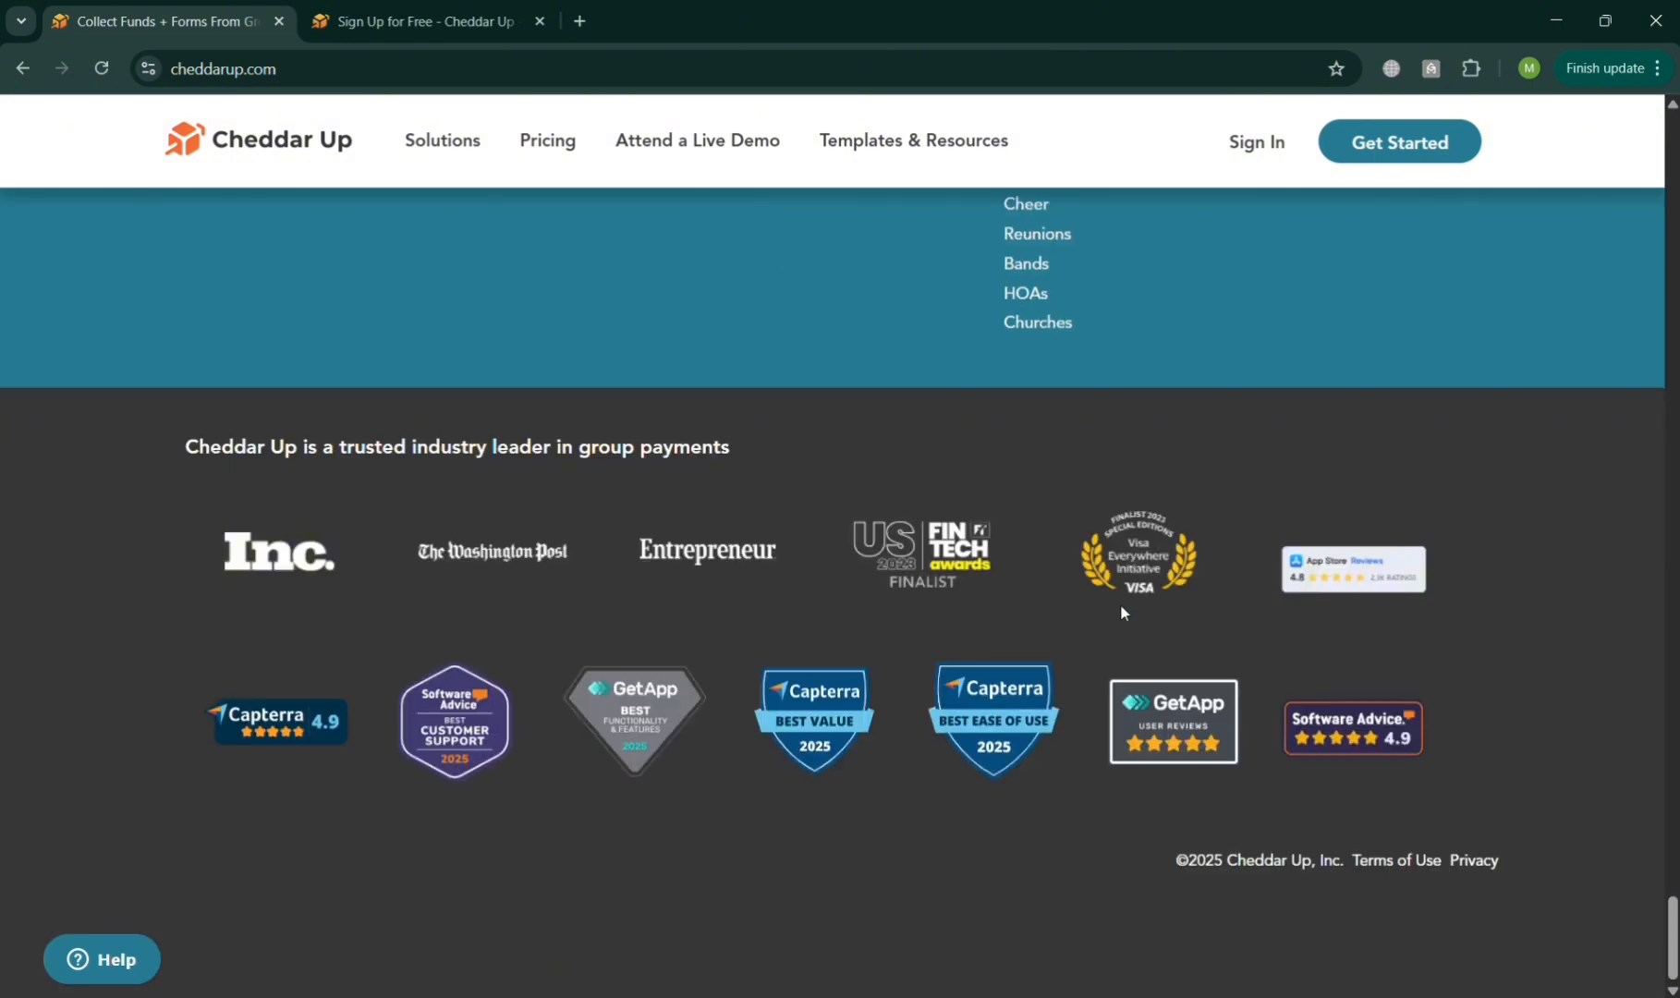
pyautogui.scroll(20, 1120, 612)
pyautogui.scroll(20, 1123, 613)
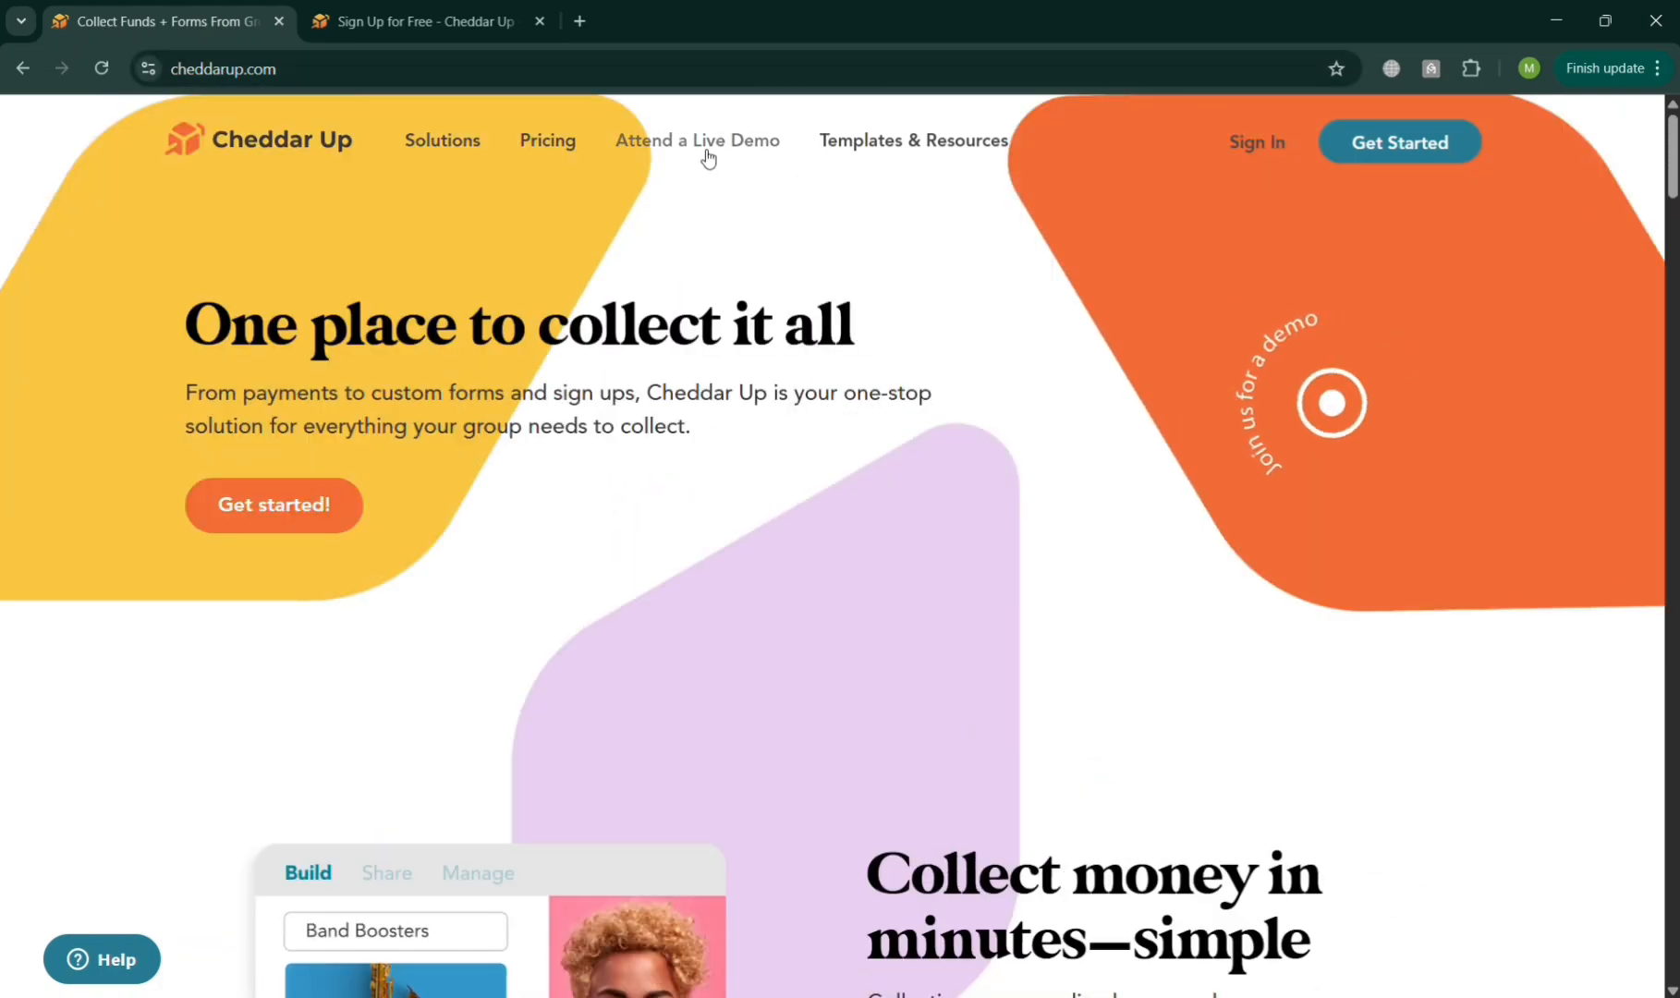
pyautogui.moveTo(445, 148)
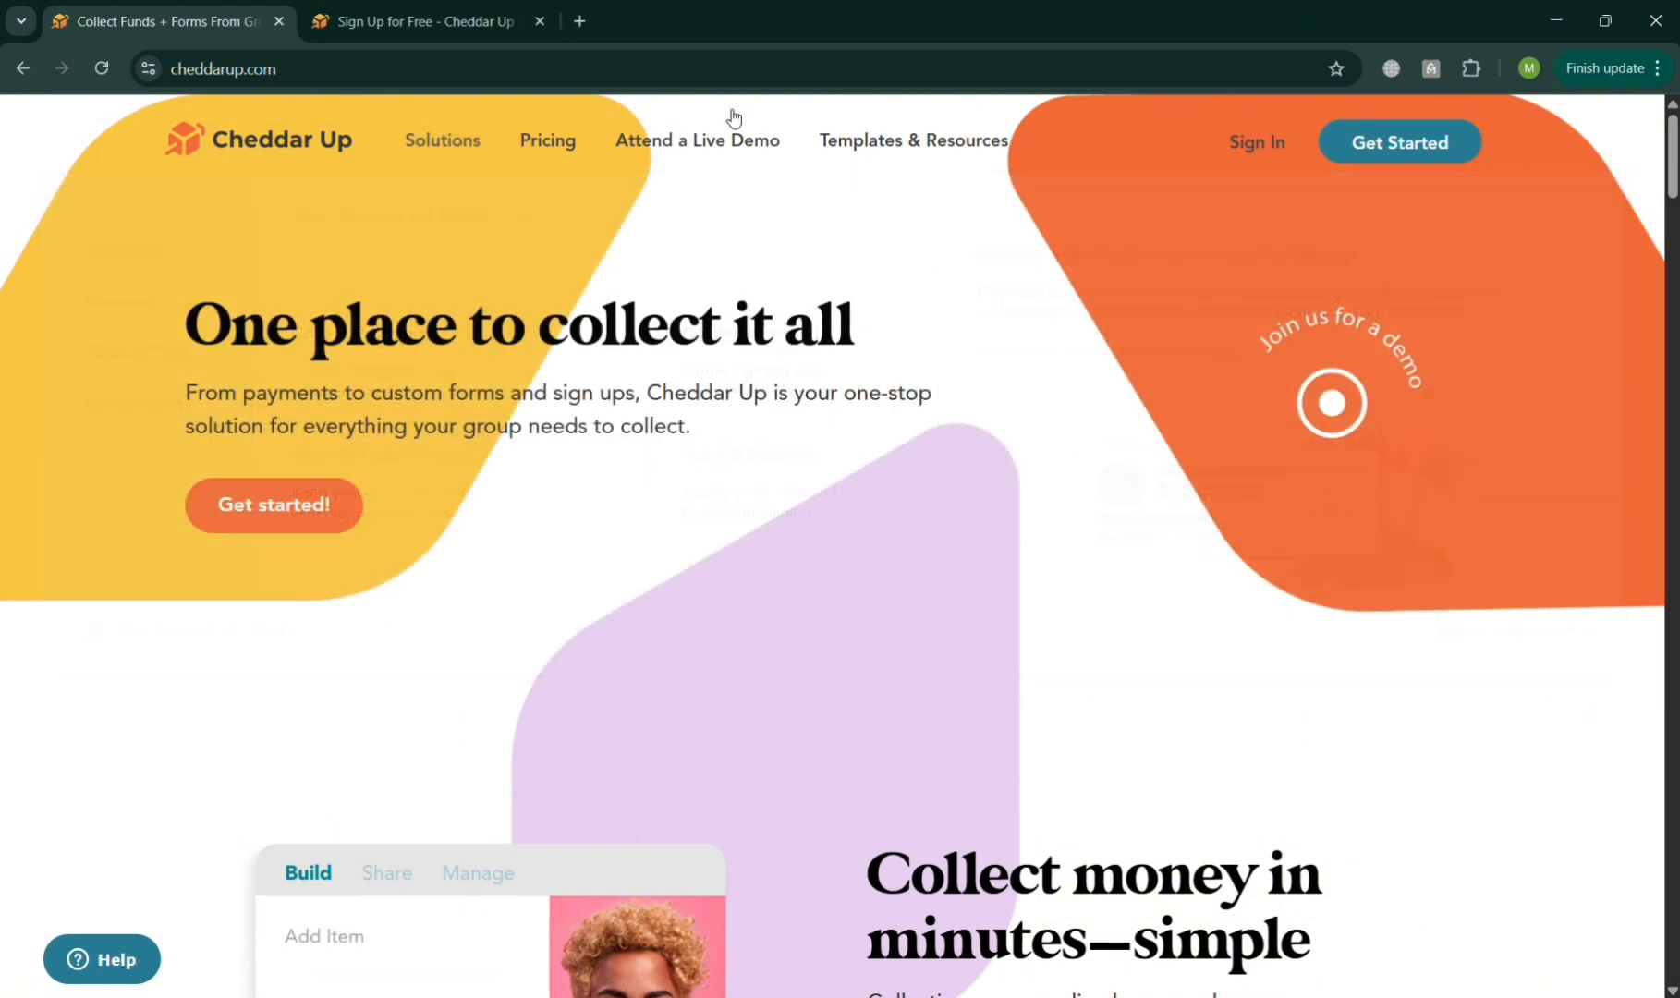
pyautogui.moveTo(975, 124)
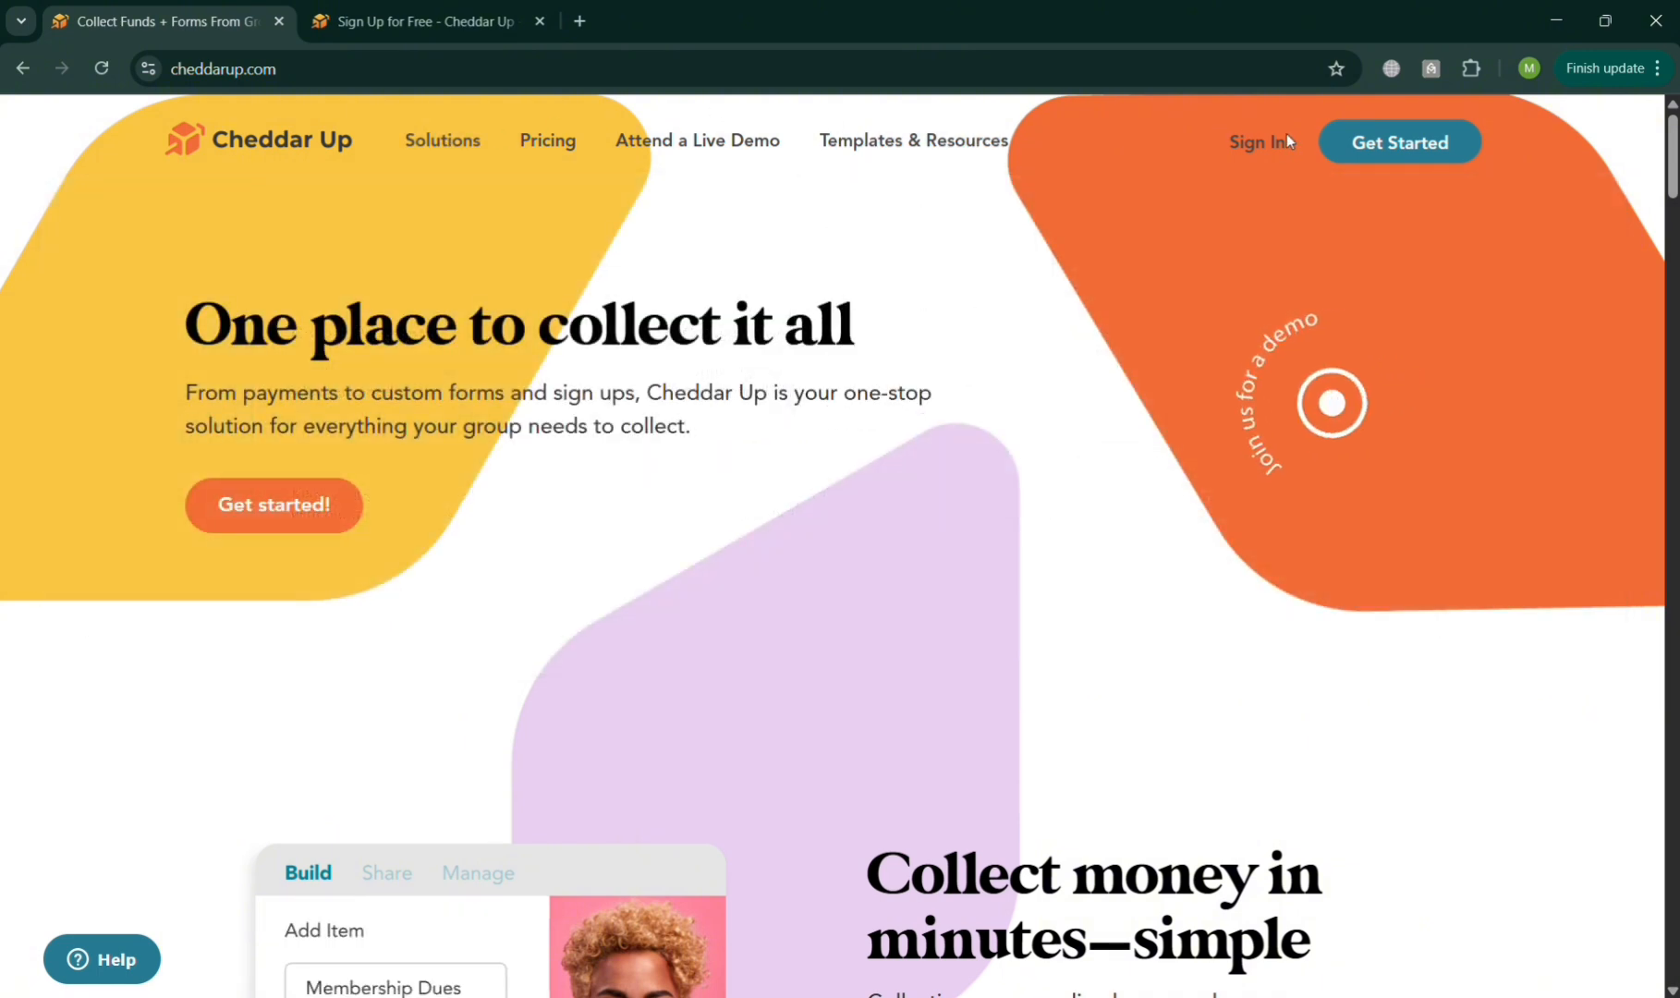
pyautogui.scroll(-15, 1181, 375)
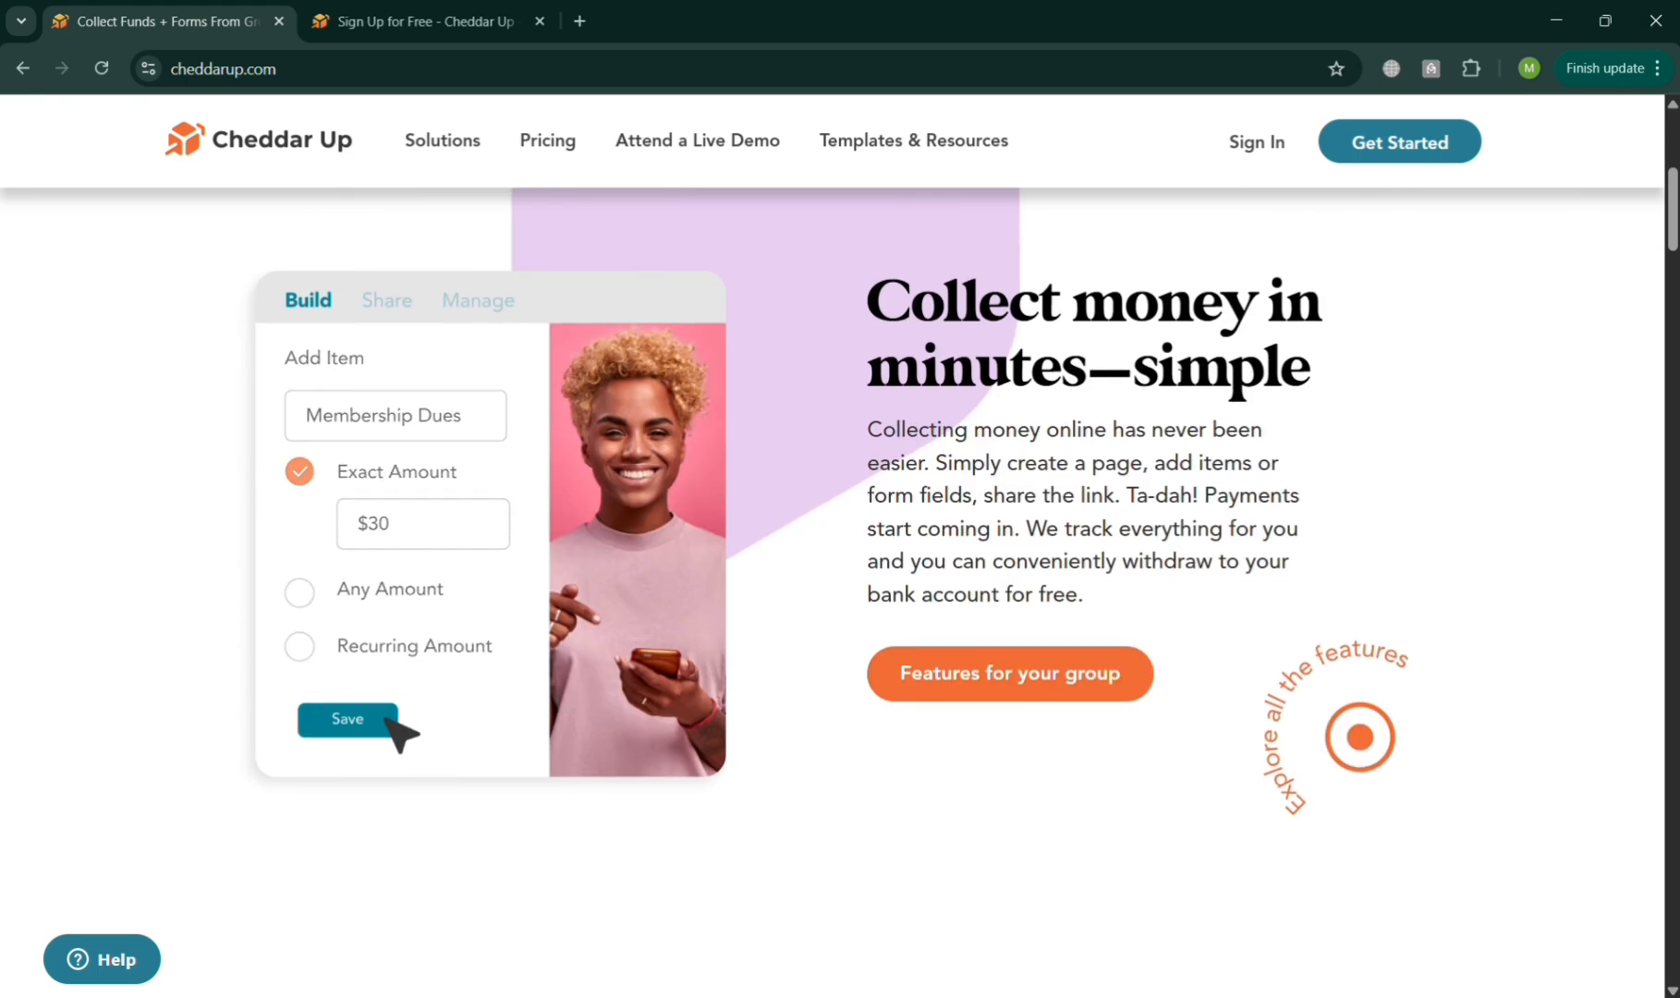
pyautogui.scroll(-2, 1176, 374)
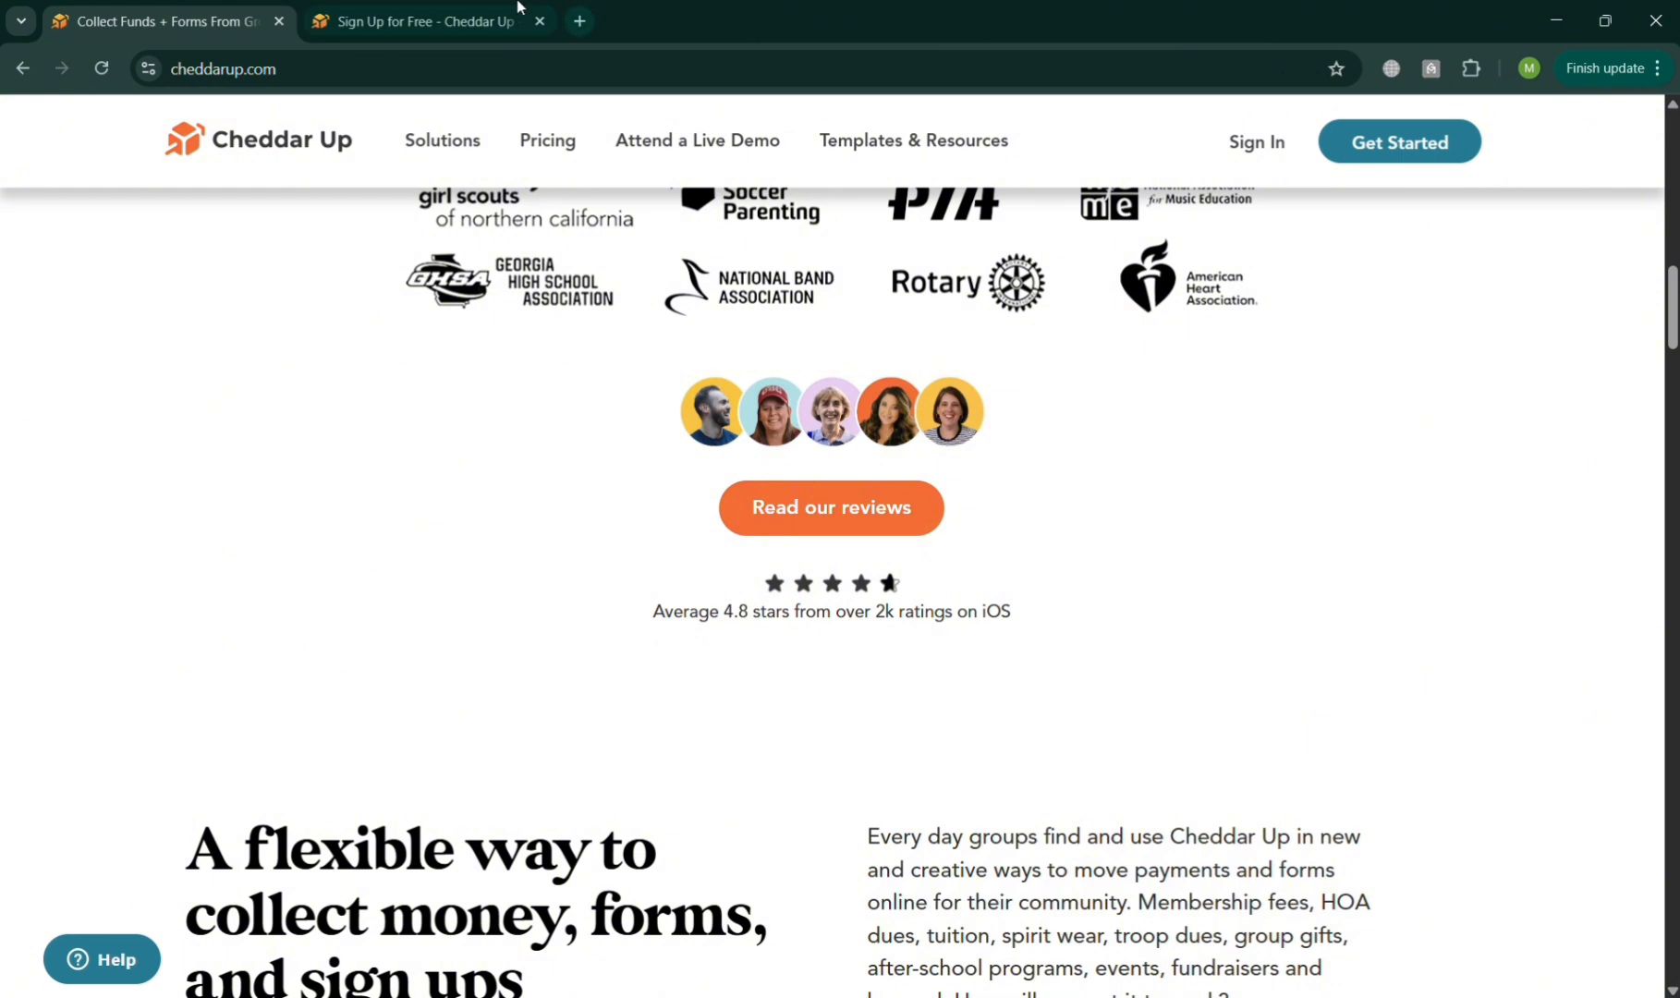
# Switch to the open sign-up page, choose to use Cheddar Up as an individual, and enter the legal first and last names.
pyautogui.click(485, 10)
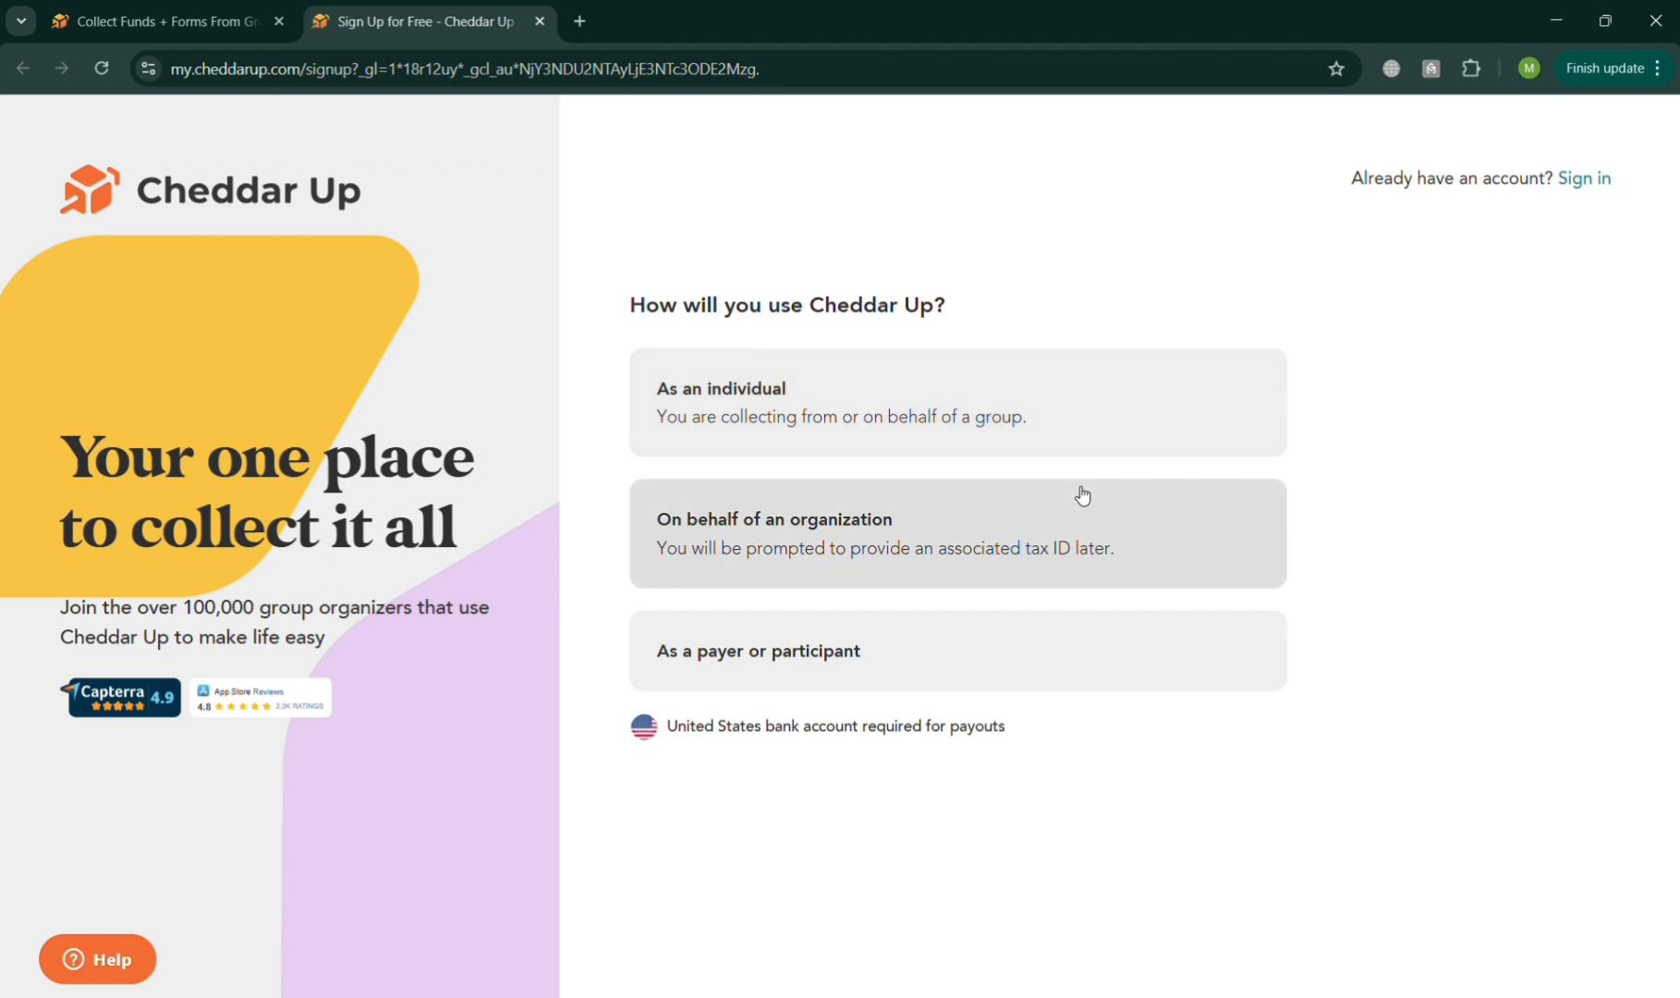
pyautogui.click(890, 390)
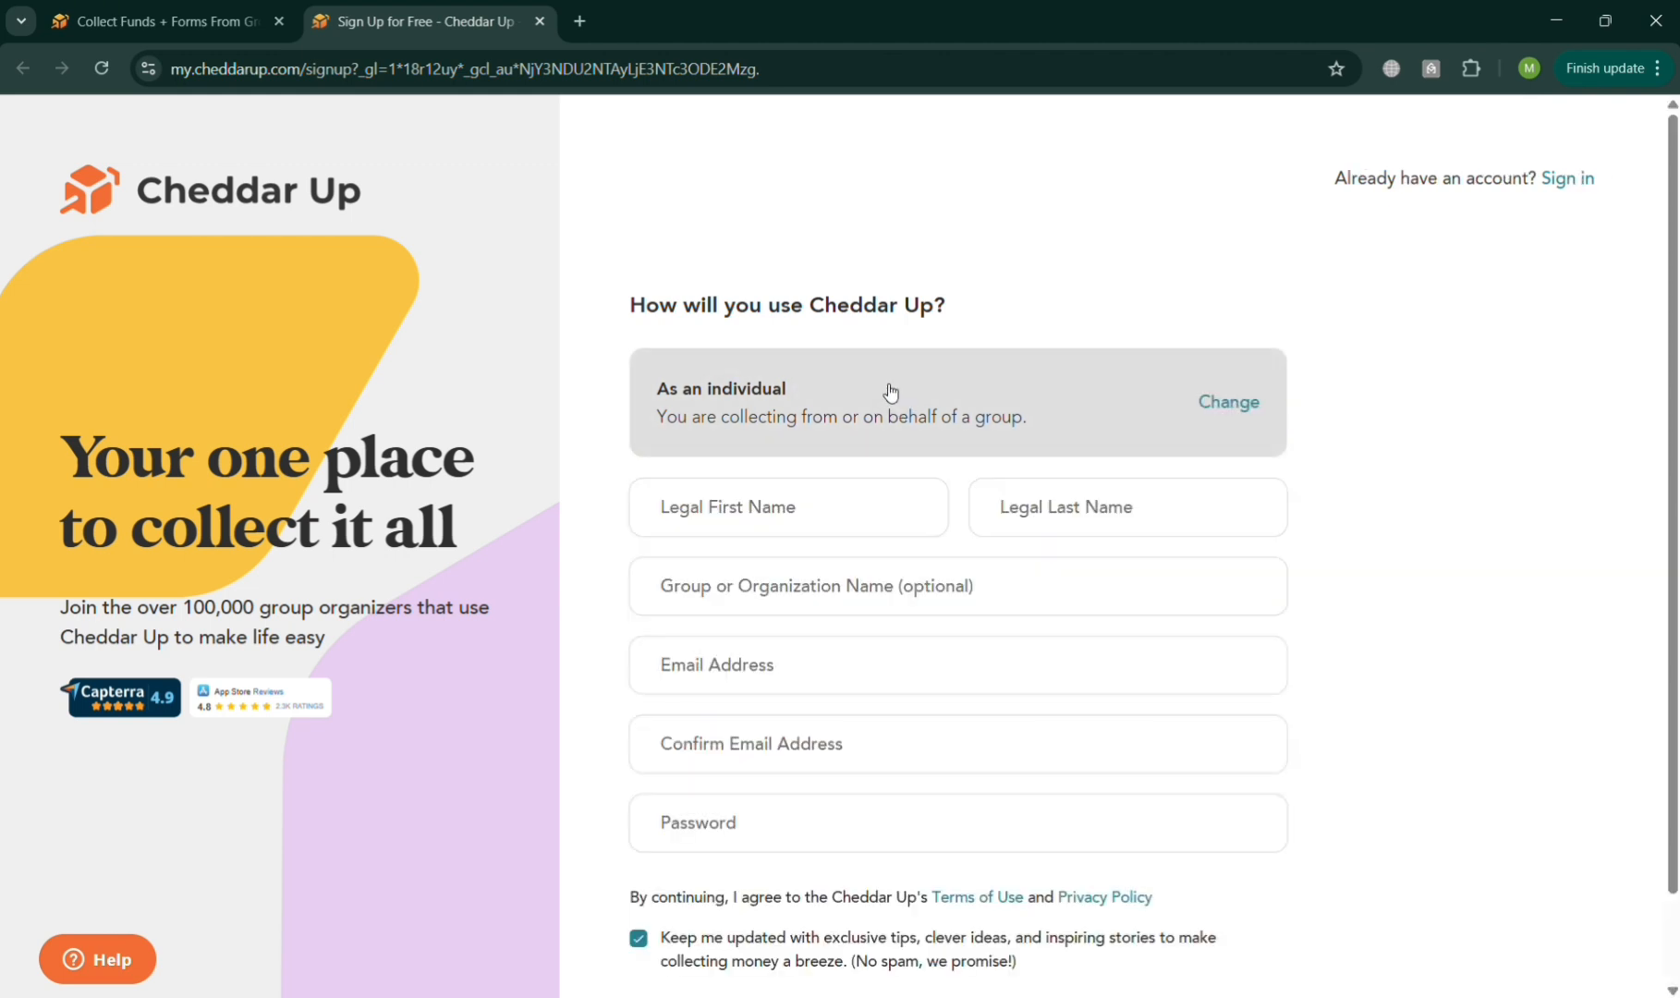
pyautogui.click(853, 528)
pyautogui.write('Mark')
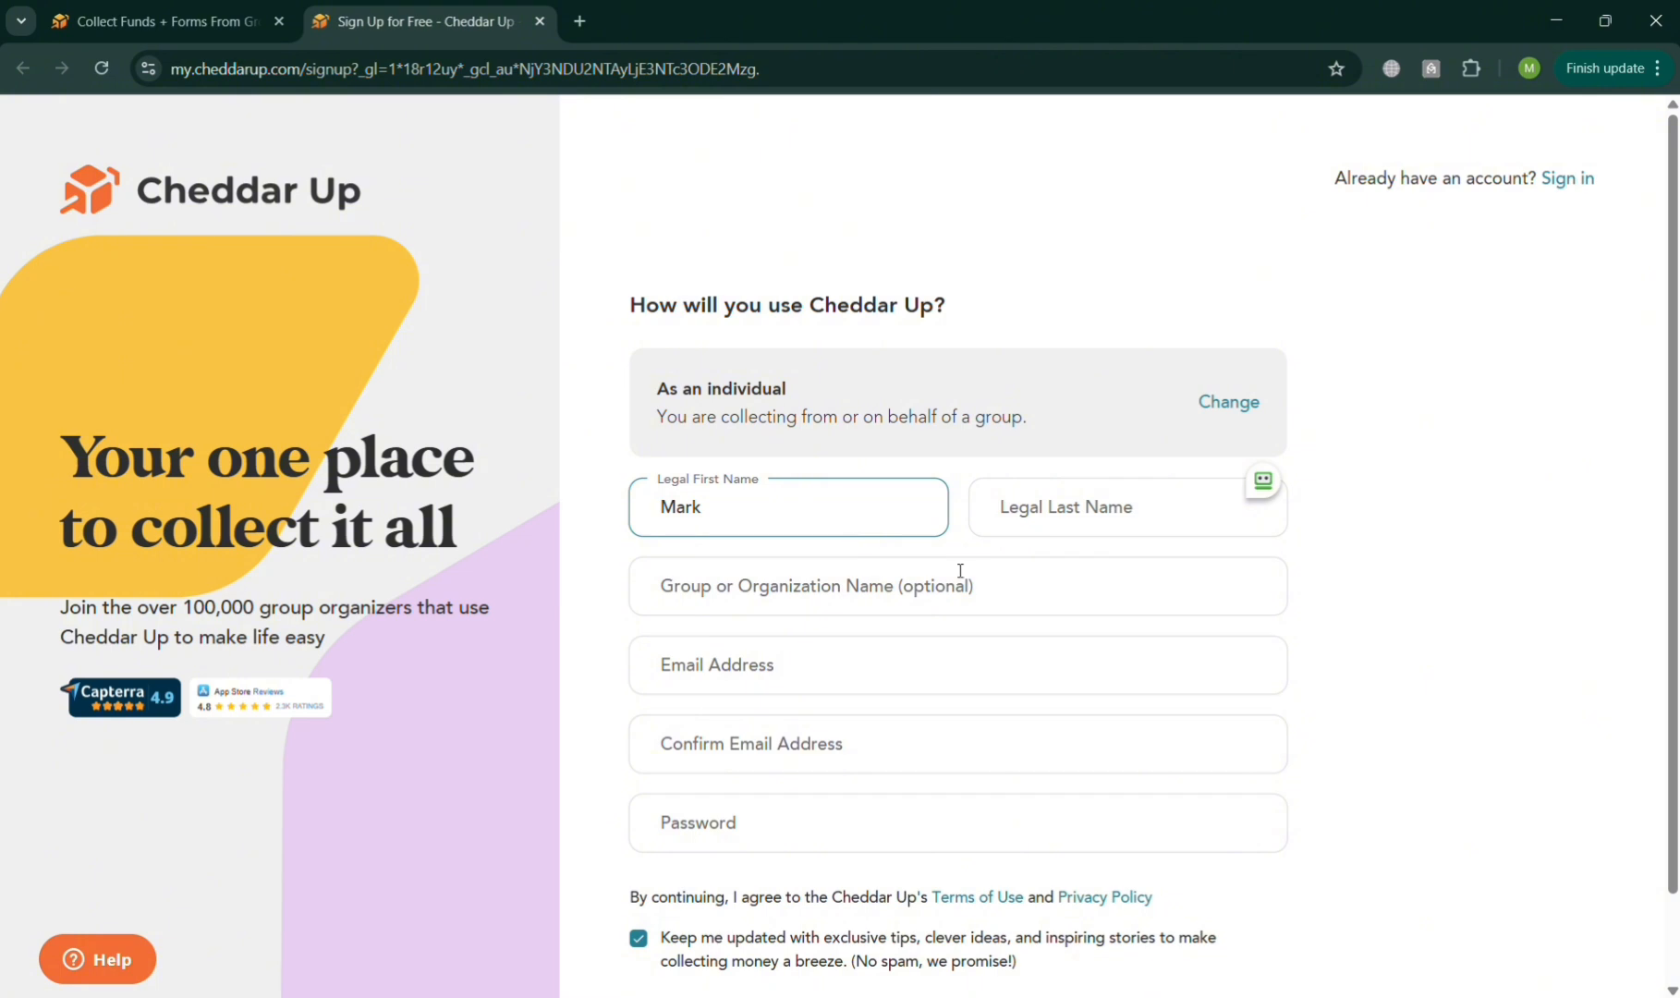
pyautogui.click(1162, 515)
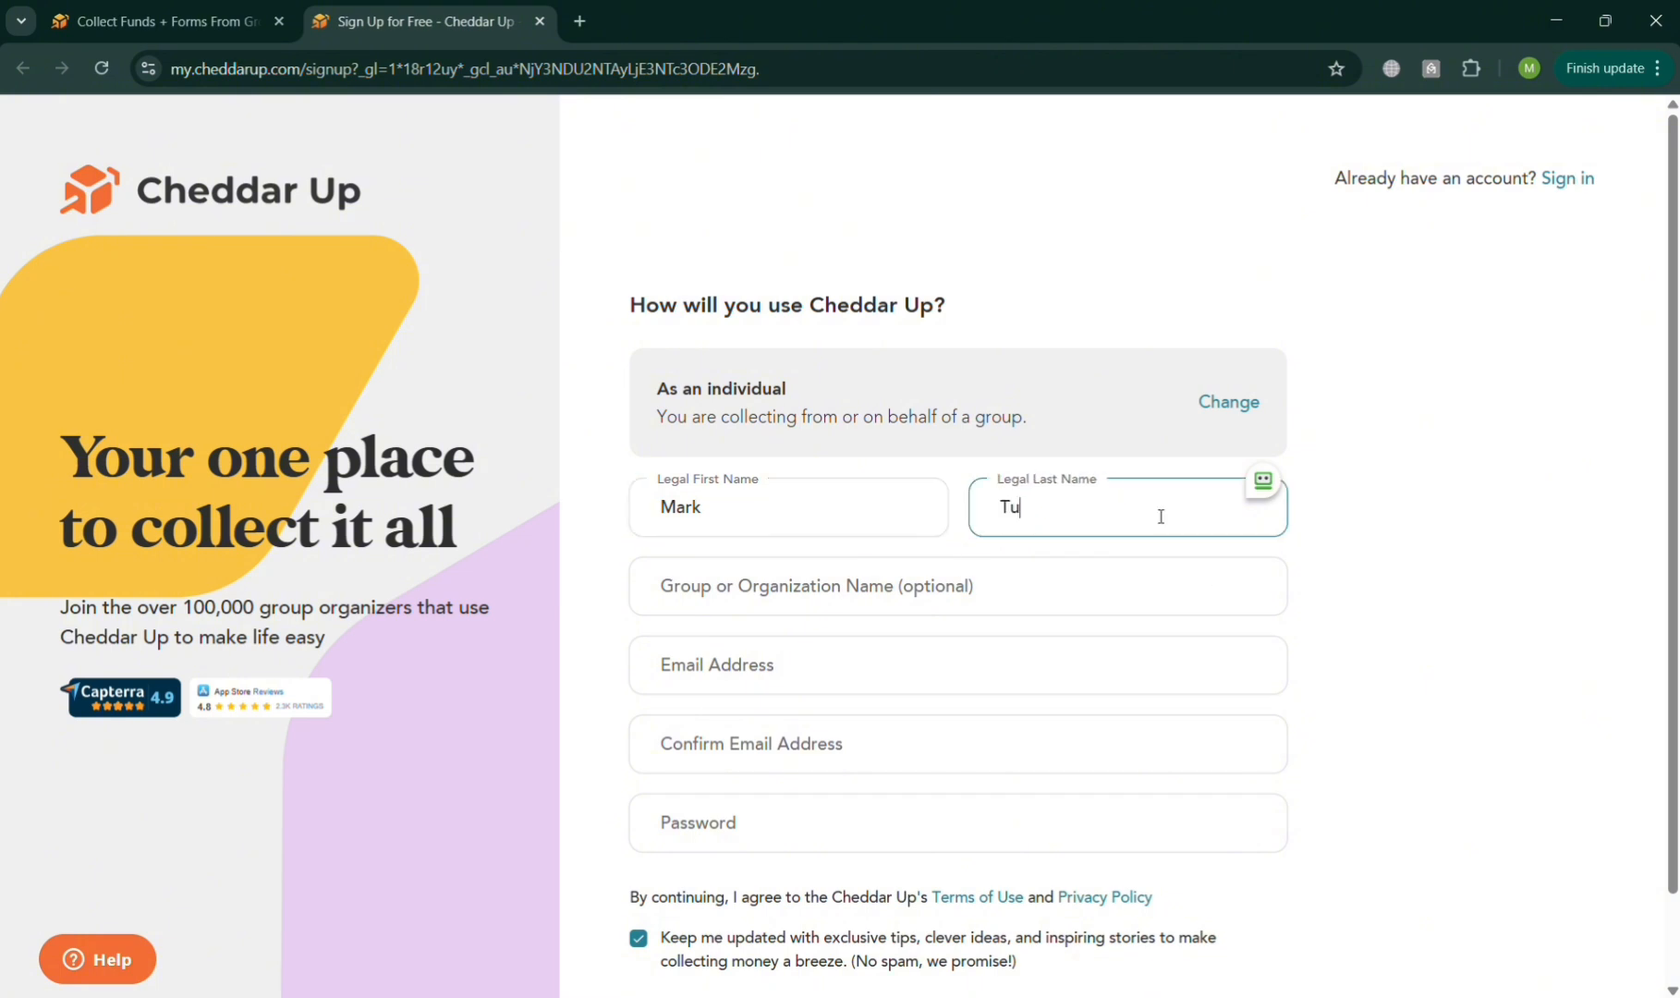
pyautogui.click(968, 585)
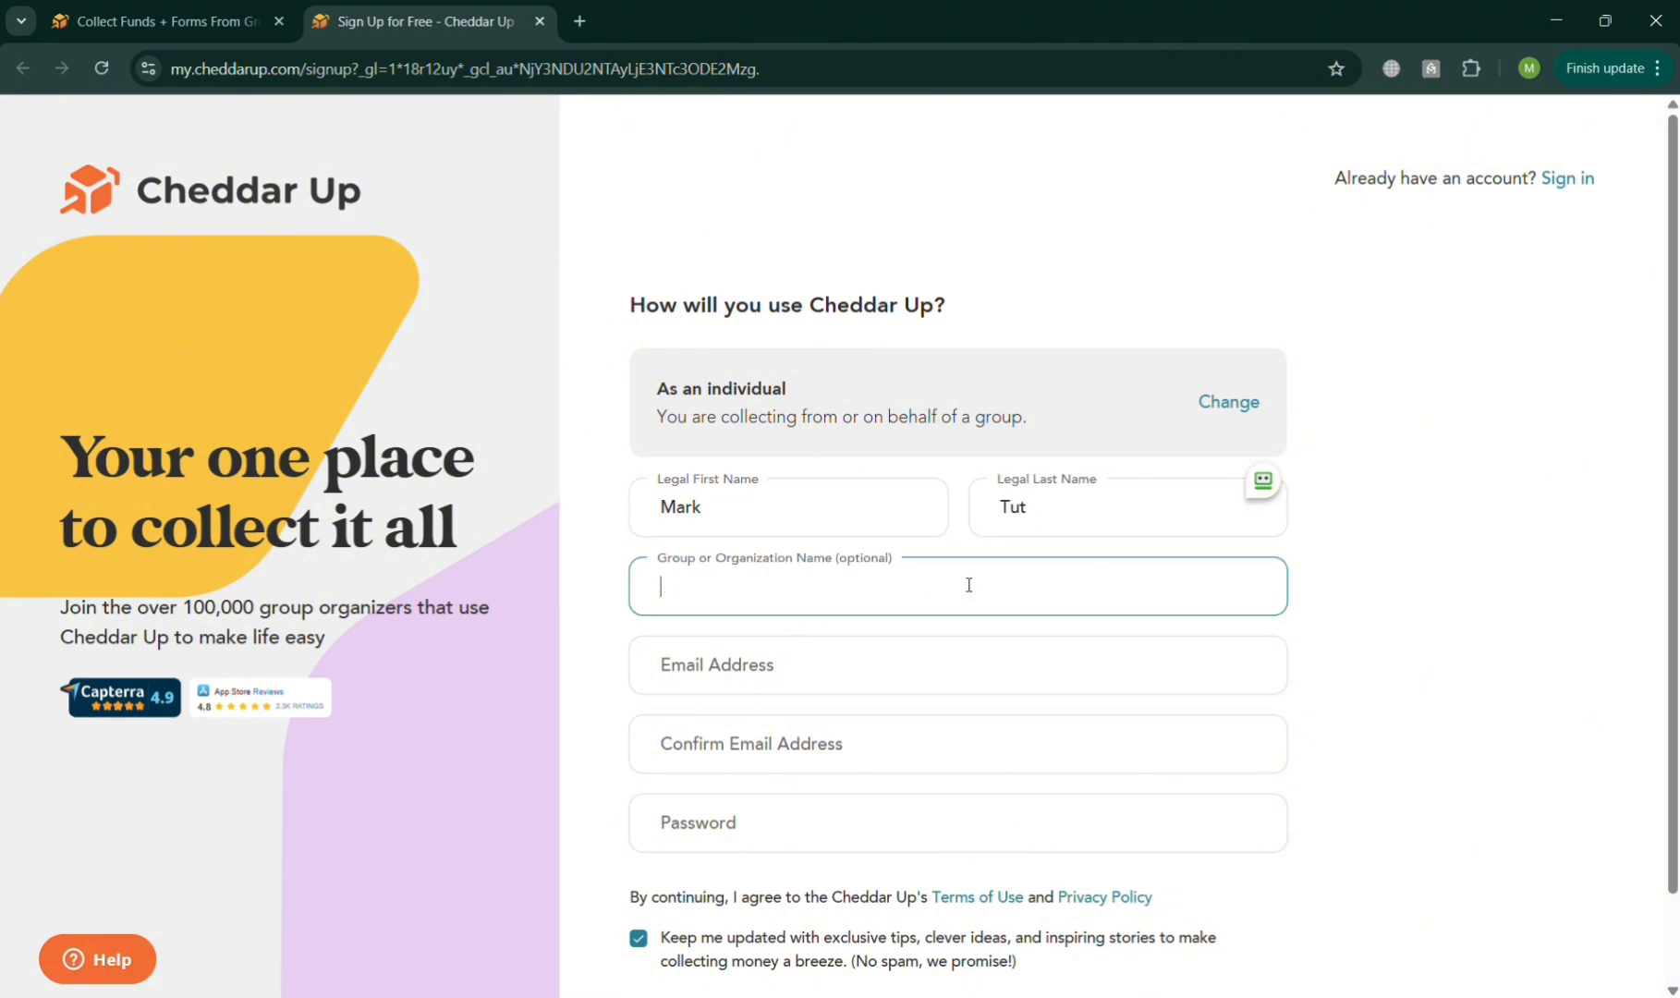
# Enter the account holder's email address and repeat the same address in the confirmation field.
pyautogui.click(928, 663)
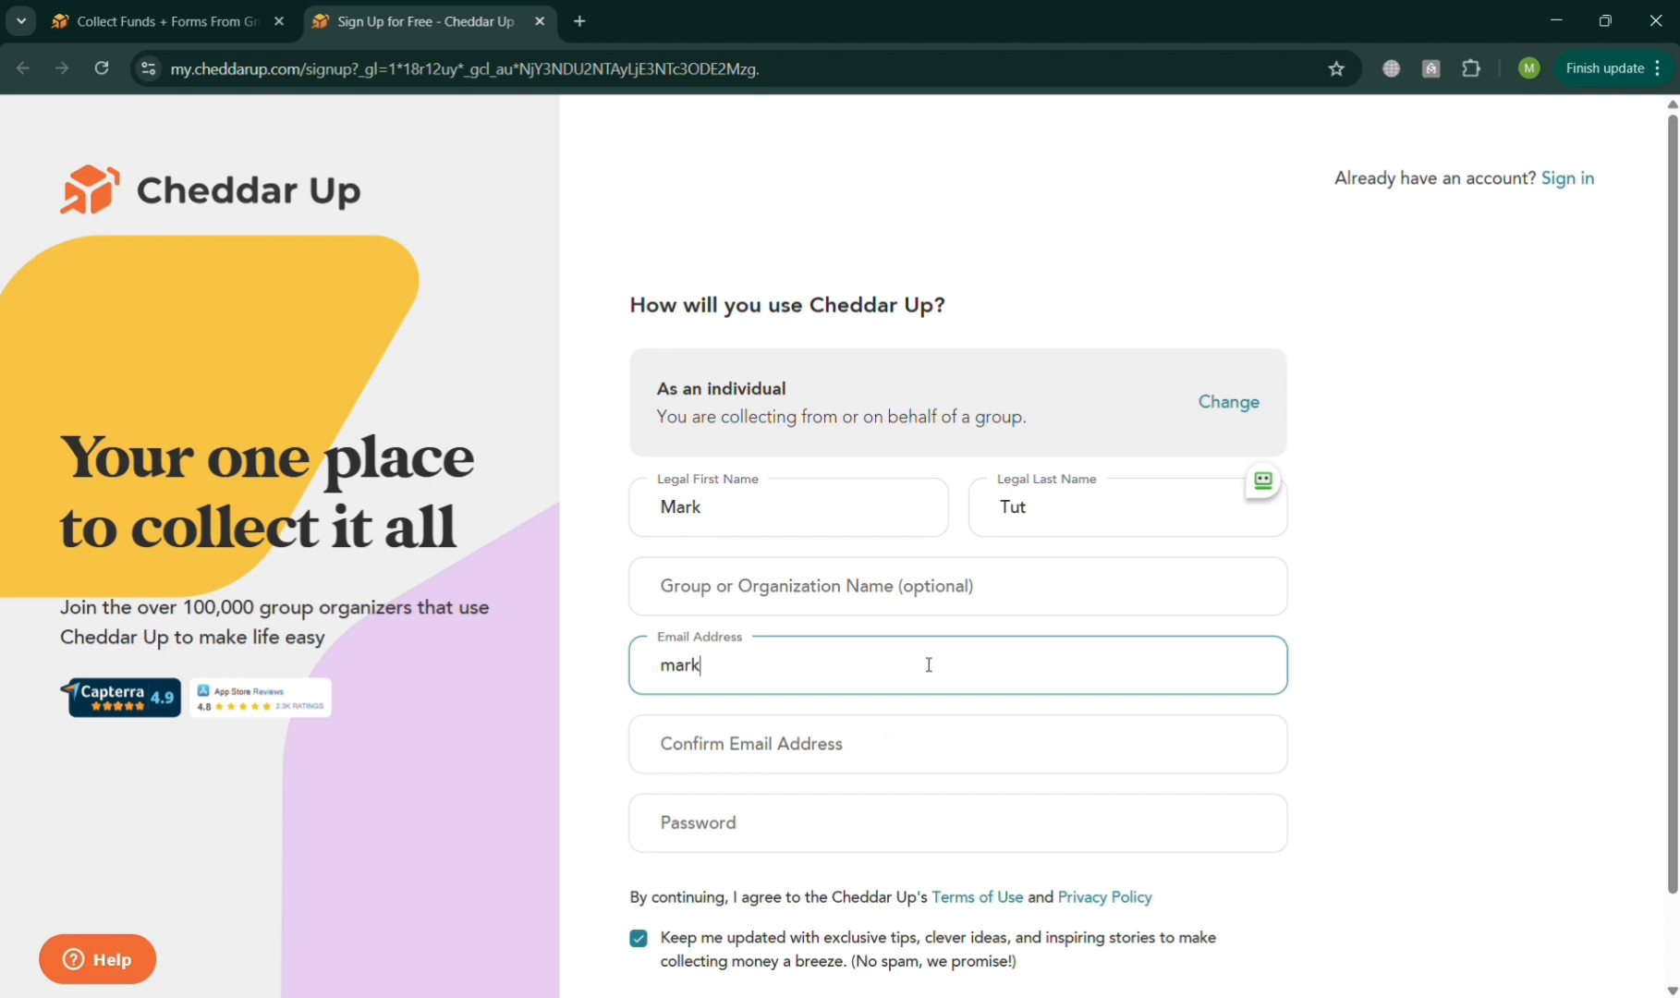
pyautogui.click(940, 753)
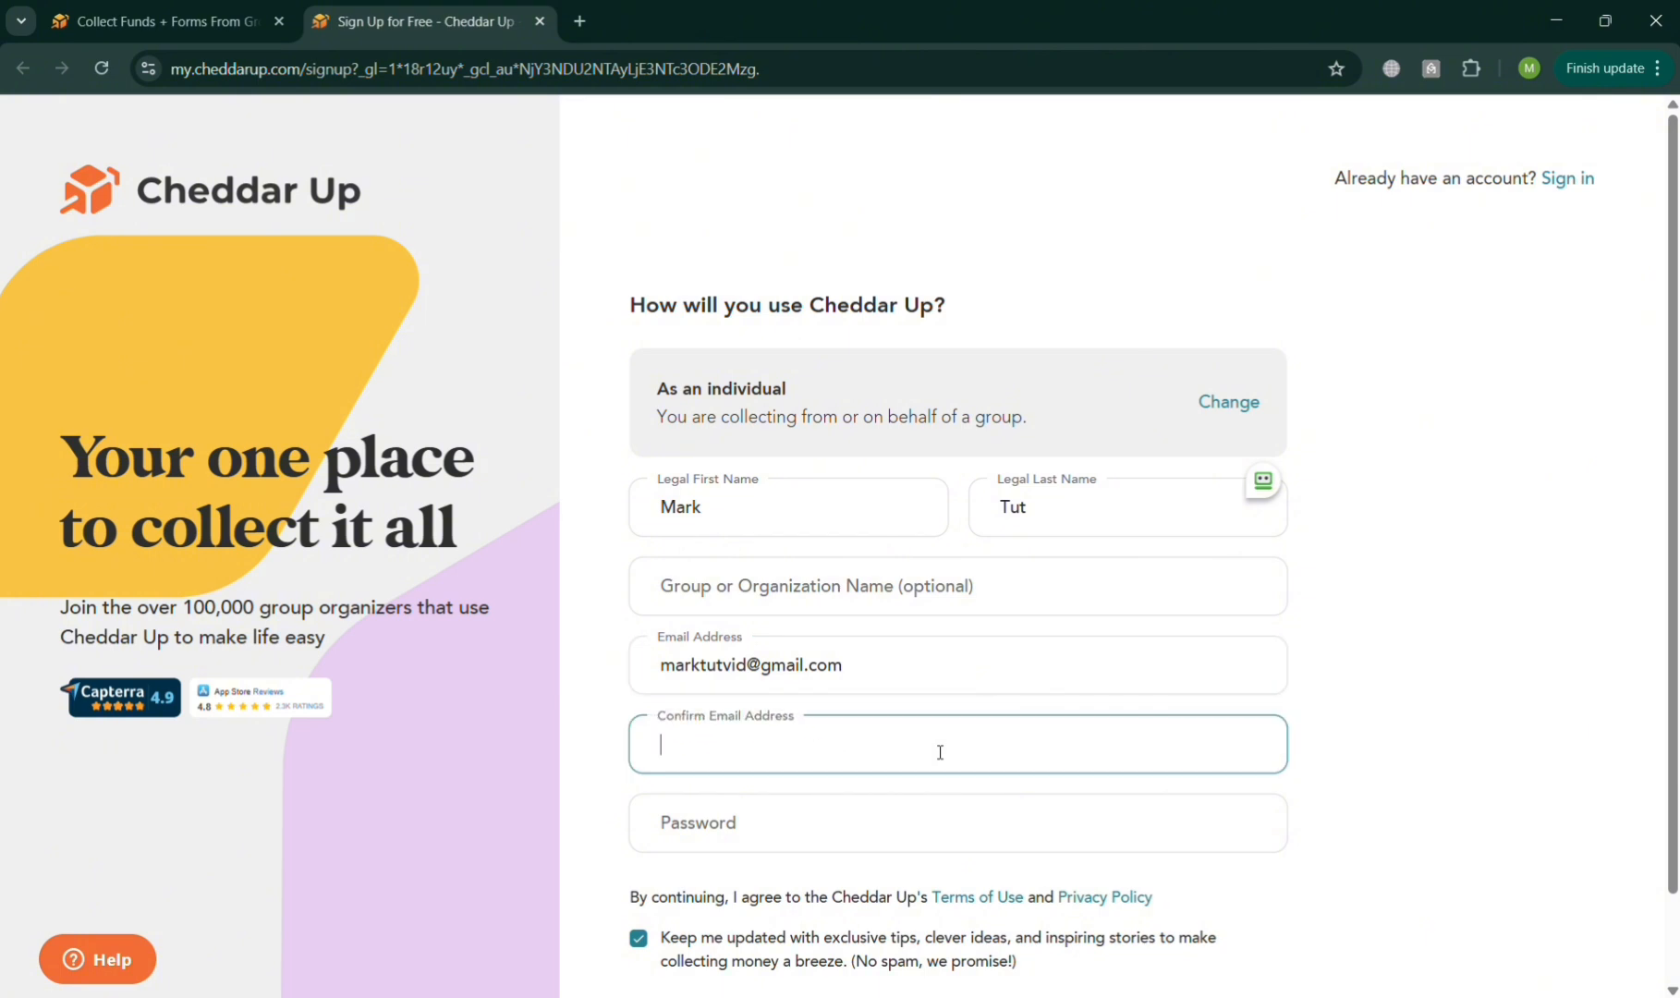
pyautogui.tripleClick(842, 673)
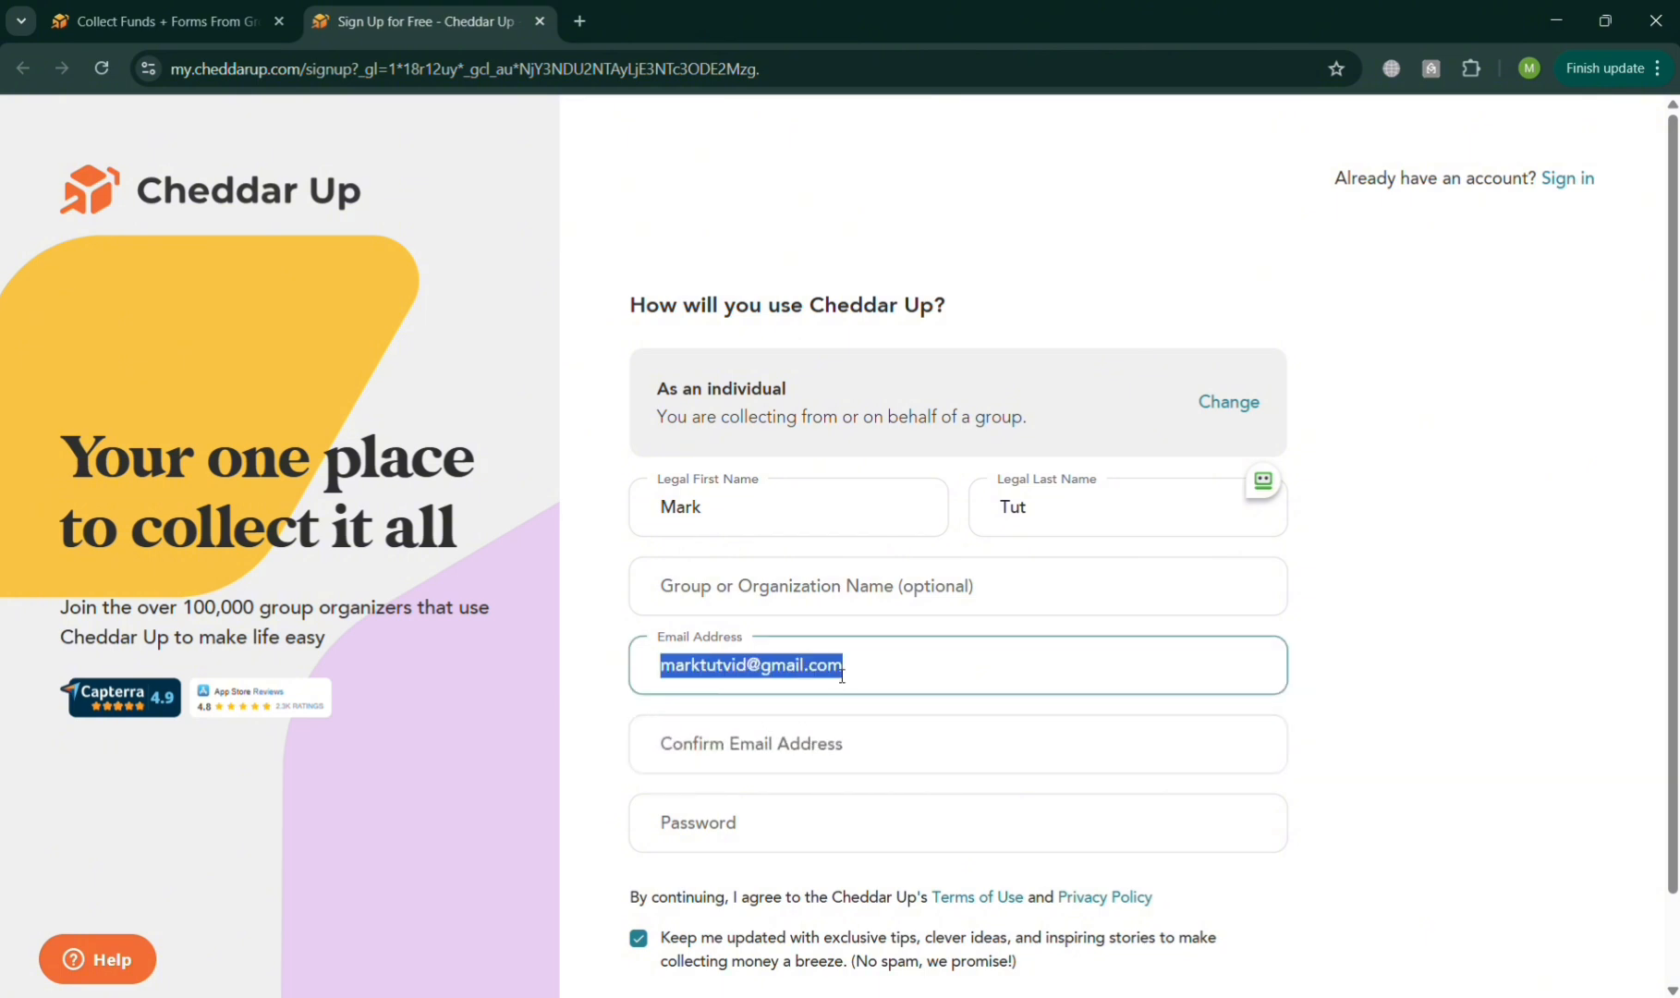
pyautogui.hotkey('ctrl', 'c')
pyautogui.click(846, 756)
pyautogui.hotkey('ctrl', 'v')
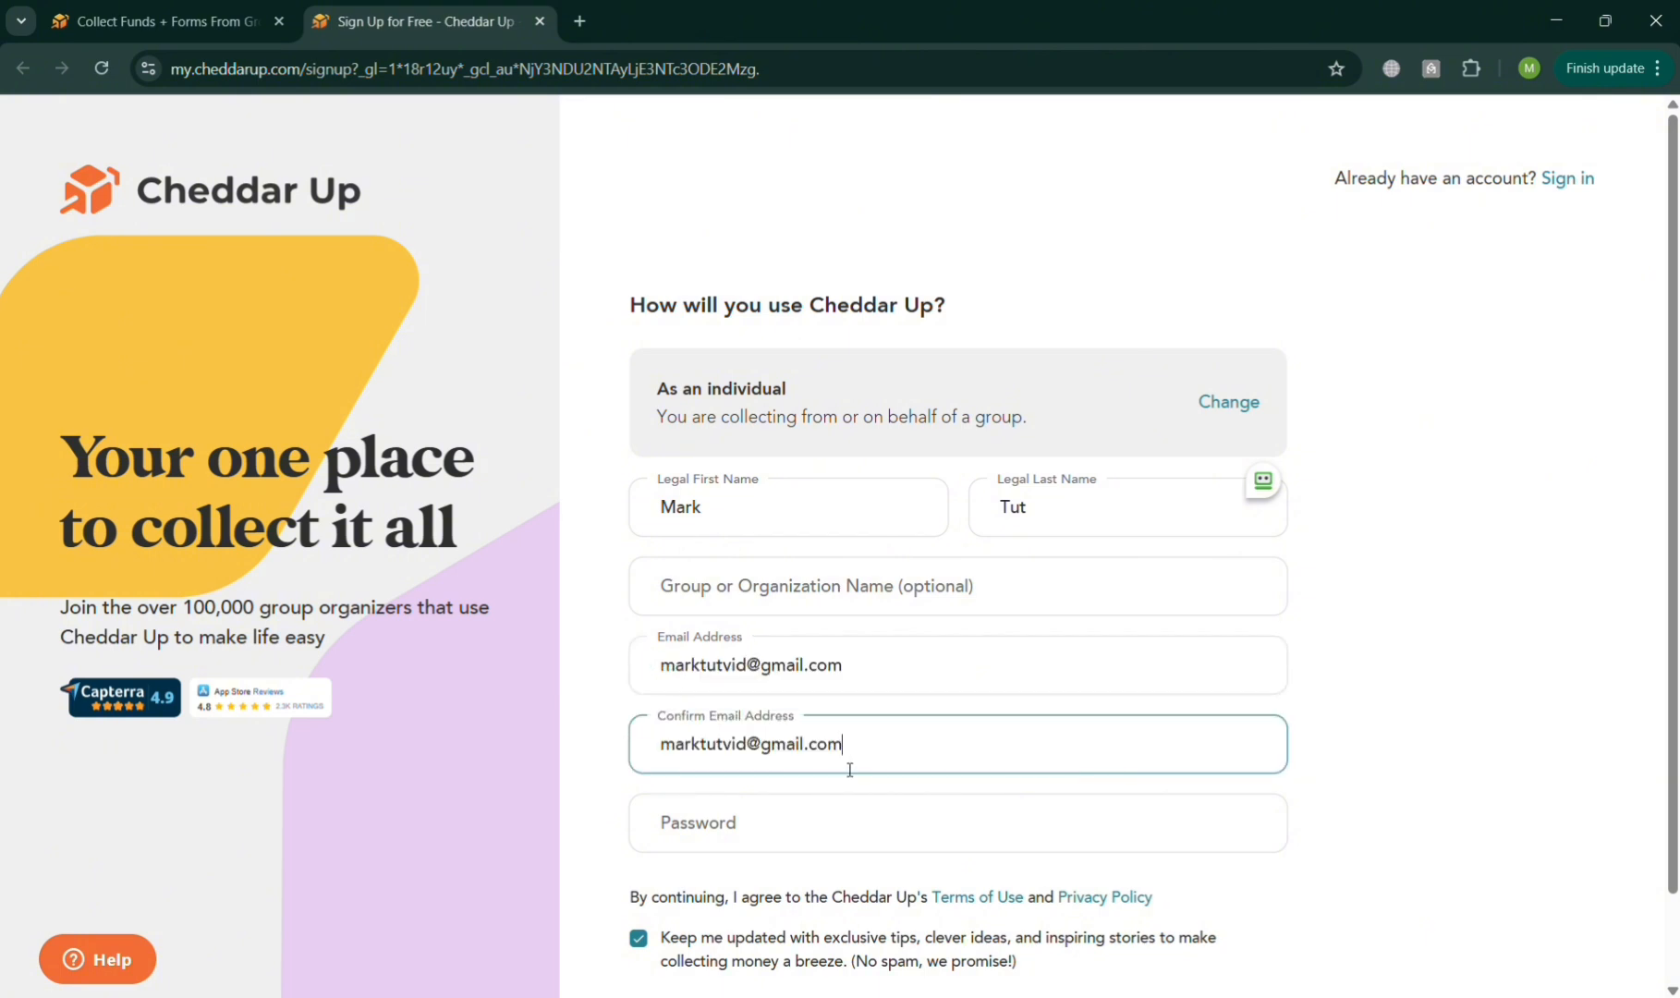
# Enter the account password and submit the sign-up form.
pyautogui.click(853, 848)
pyautogui.write('•••••')
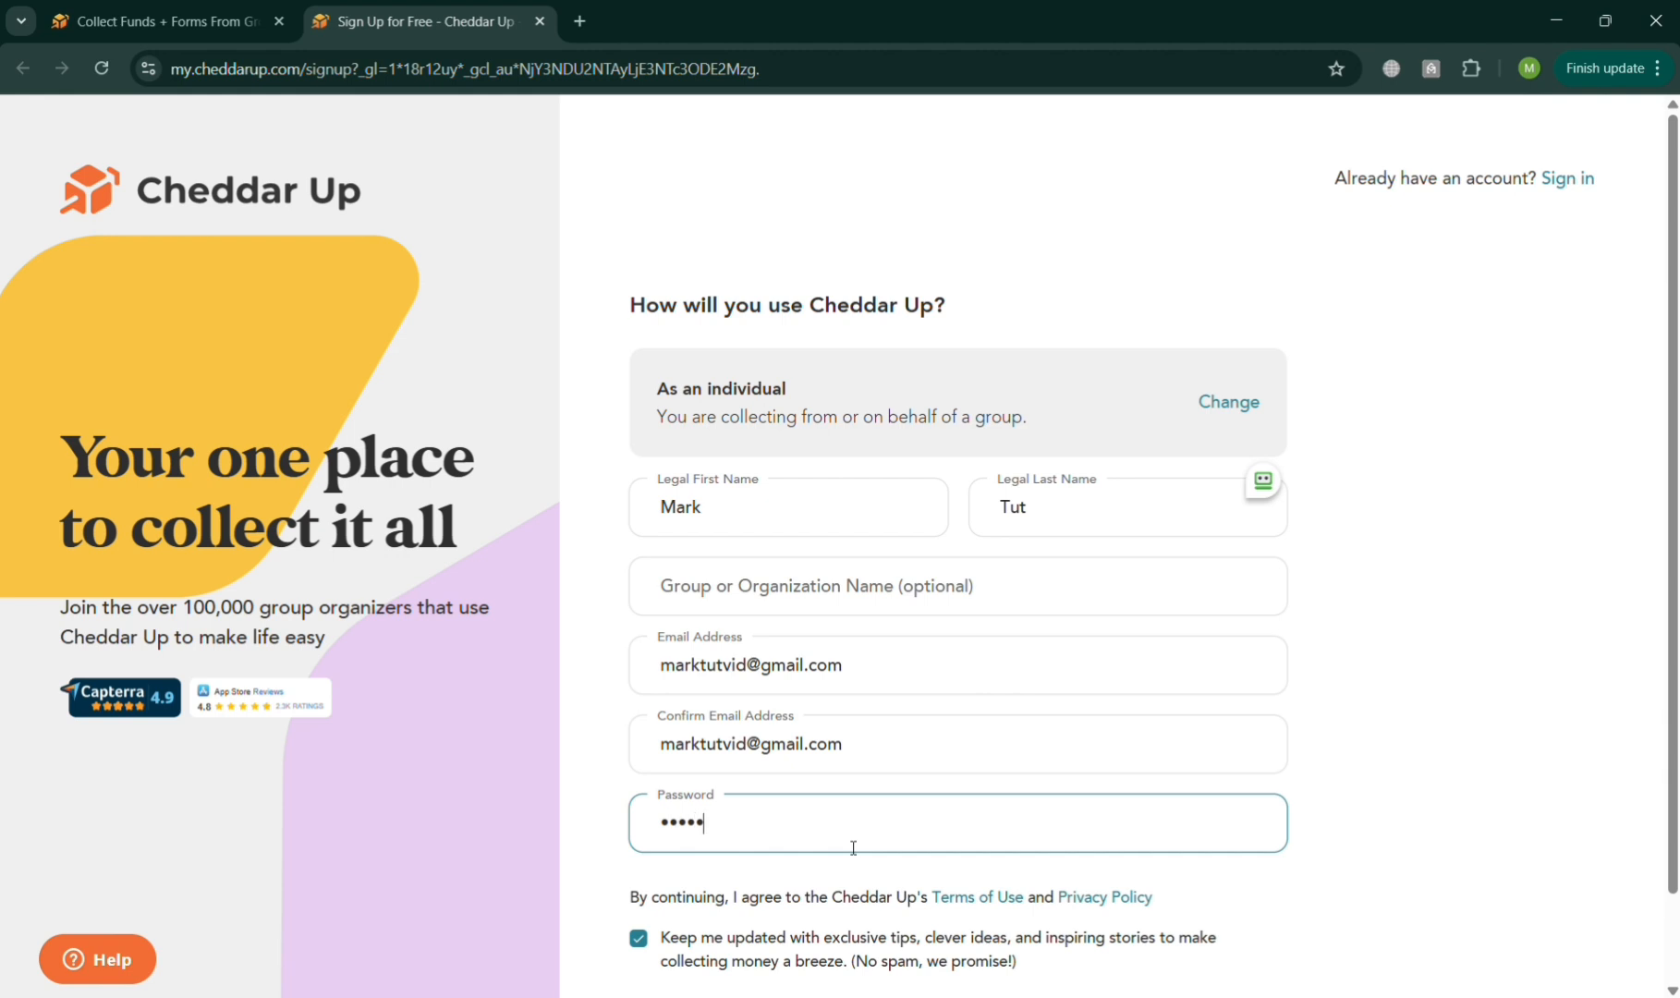
pyautogui.write('•••••••')
pyautogui.scroll(-1, 853, 847)
pyautogui.click(705, 930)
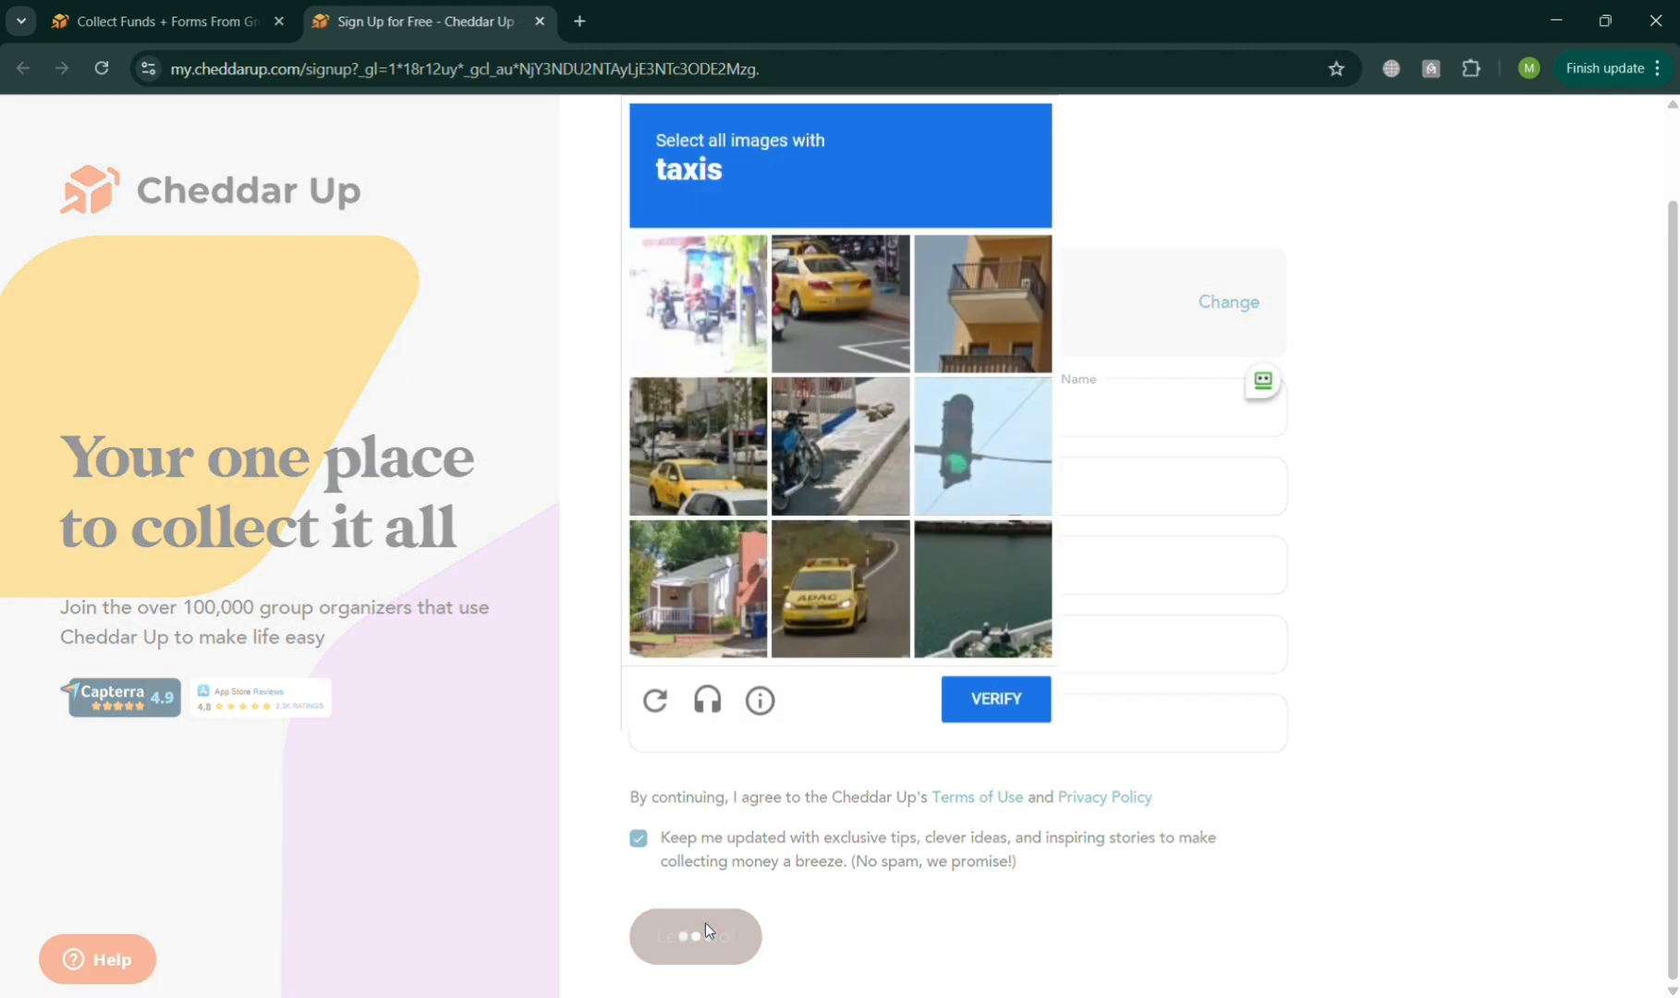
# Select all three taxi images in the image challenge and verify the selection.
pyautogui.click(815, 329)
pyautogui.click(737, 423)
pyautogui.click(851, 574)
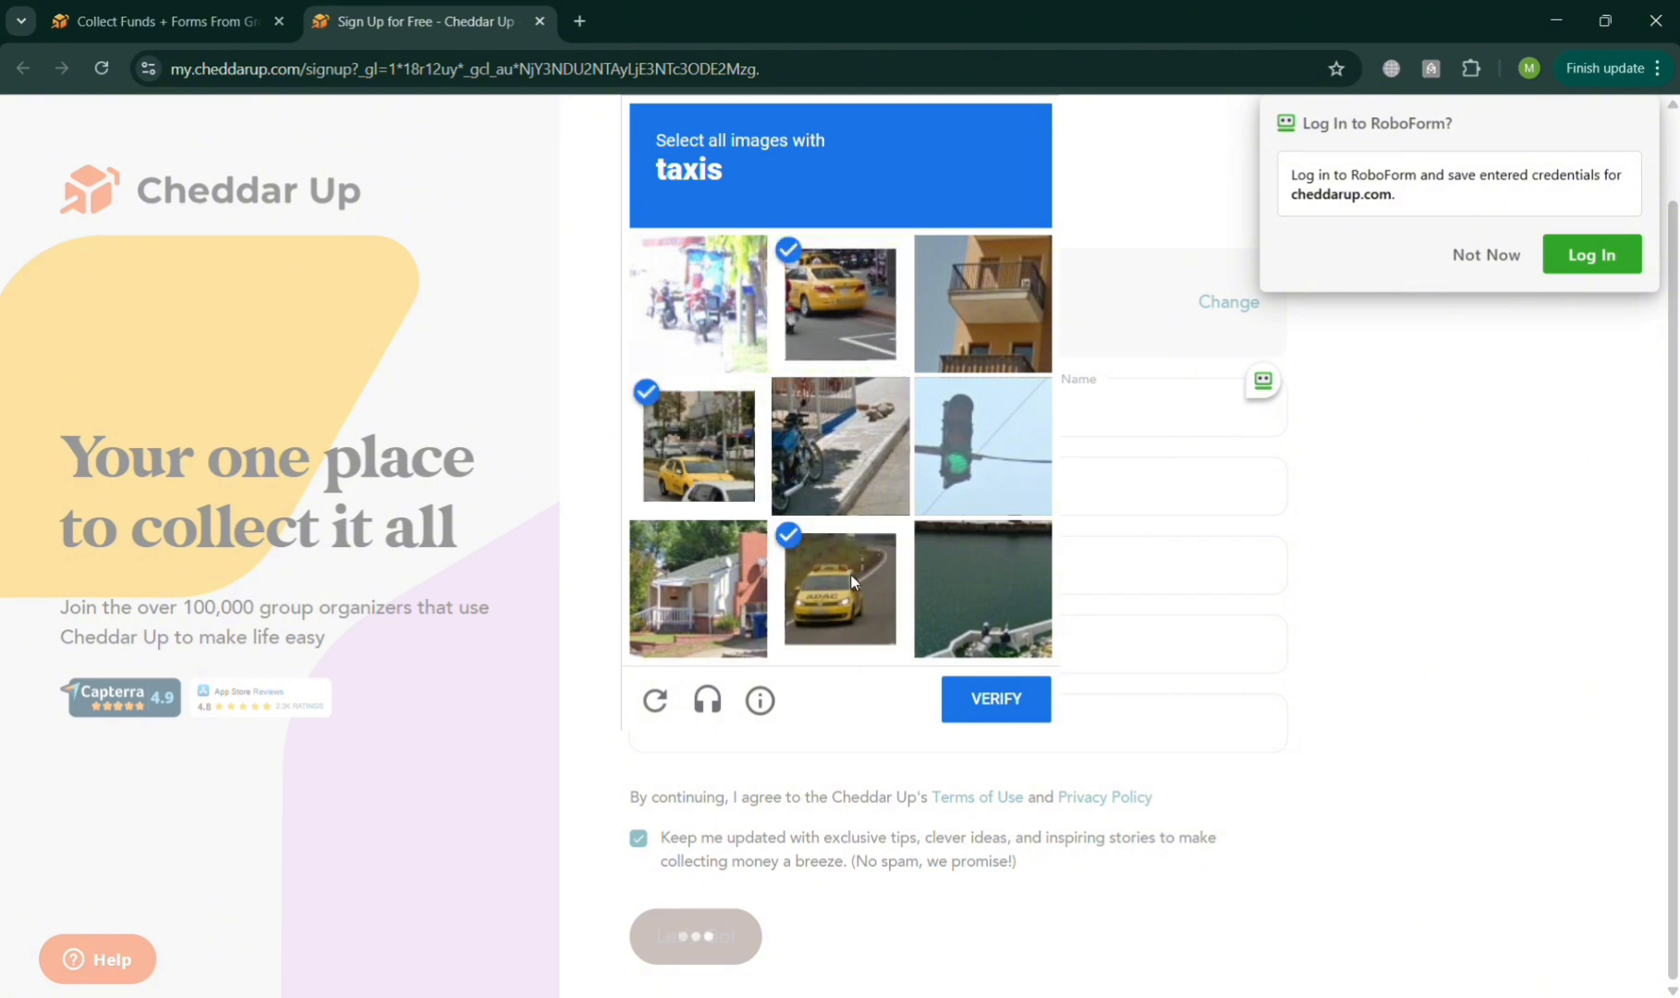
pyautogui.click(993, 699)
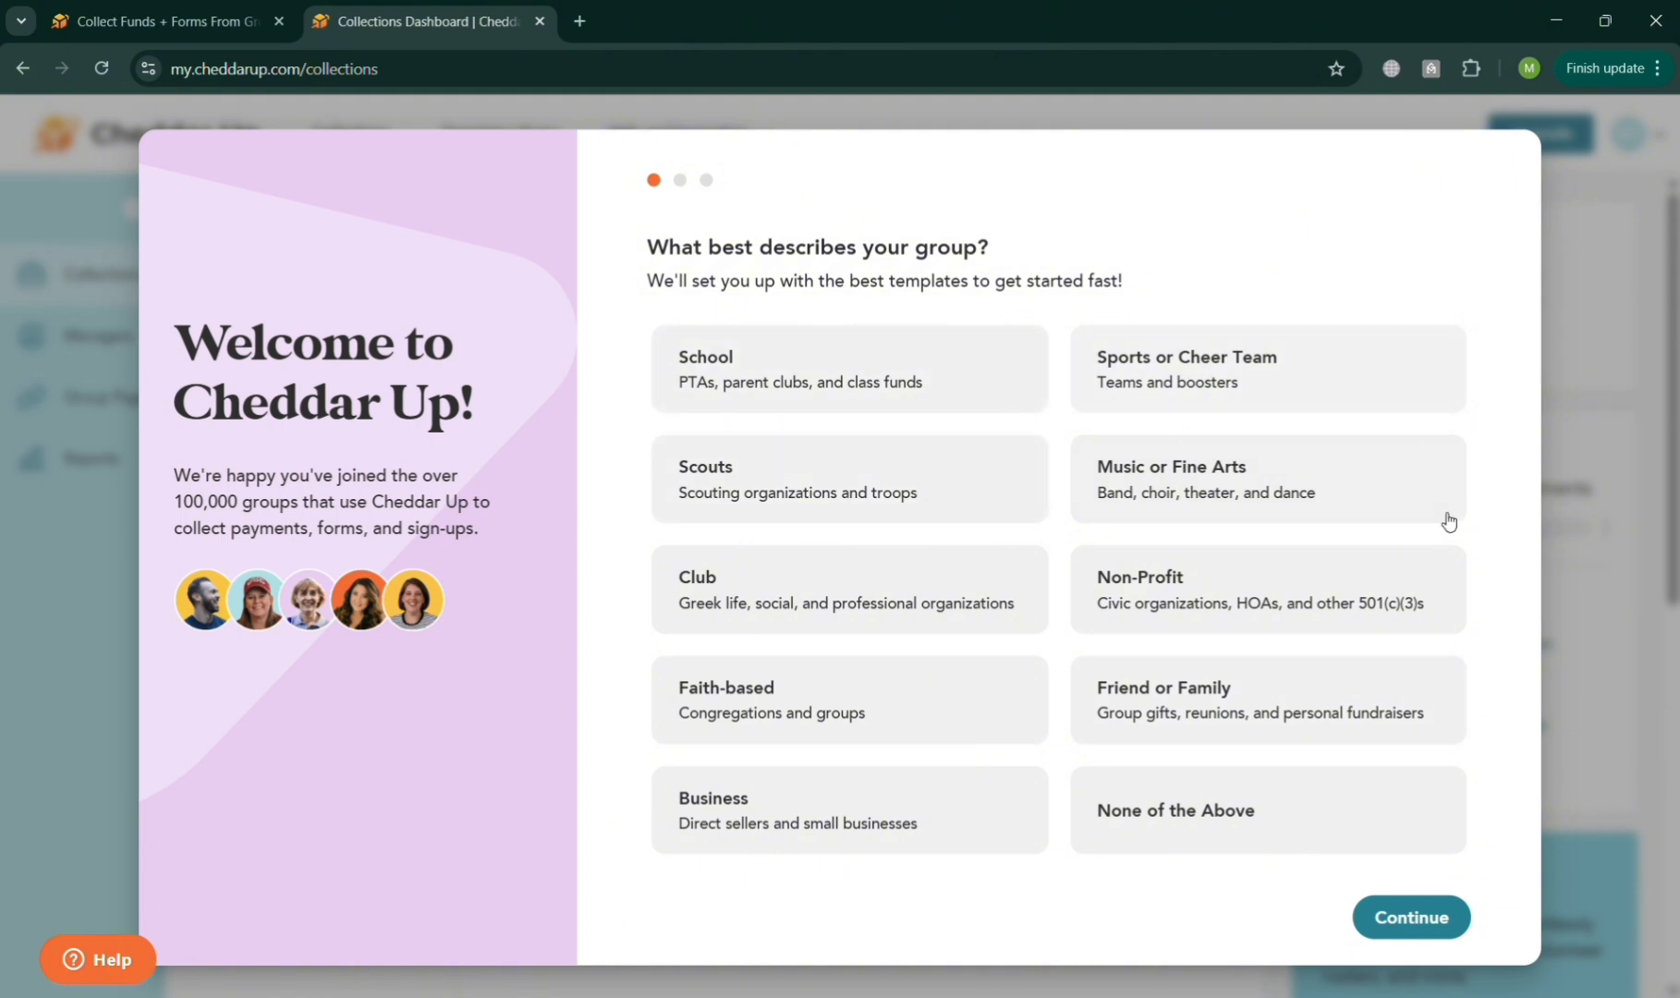
# Complete the welcome questions with Business as the group type and Social Media as the referral source, and dismiss the creation choices.
pyautogui.click(1286, 833)
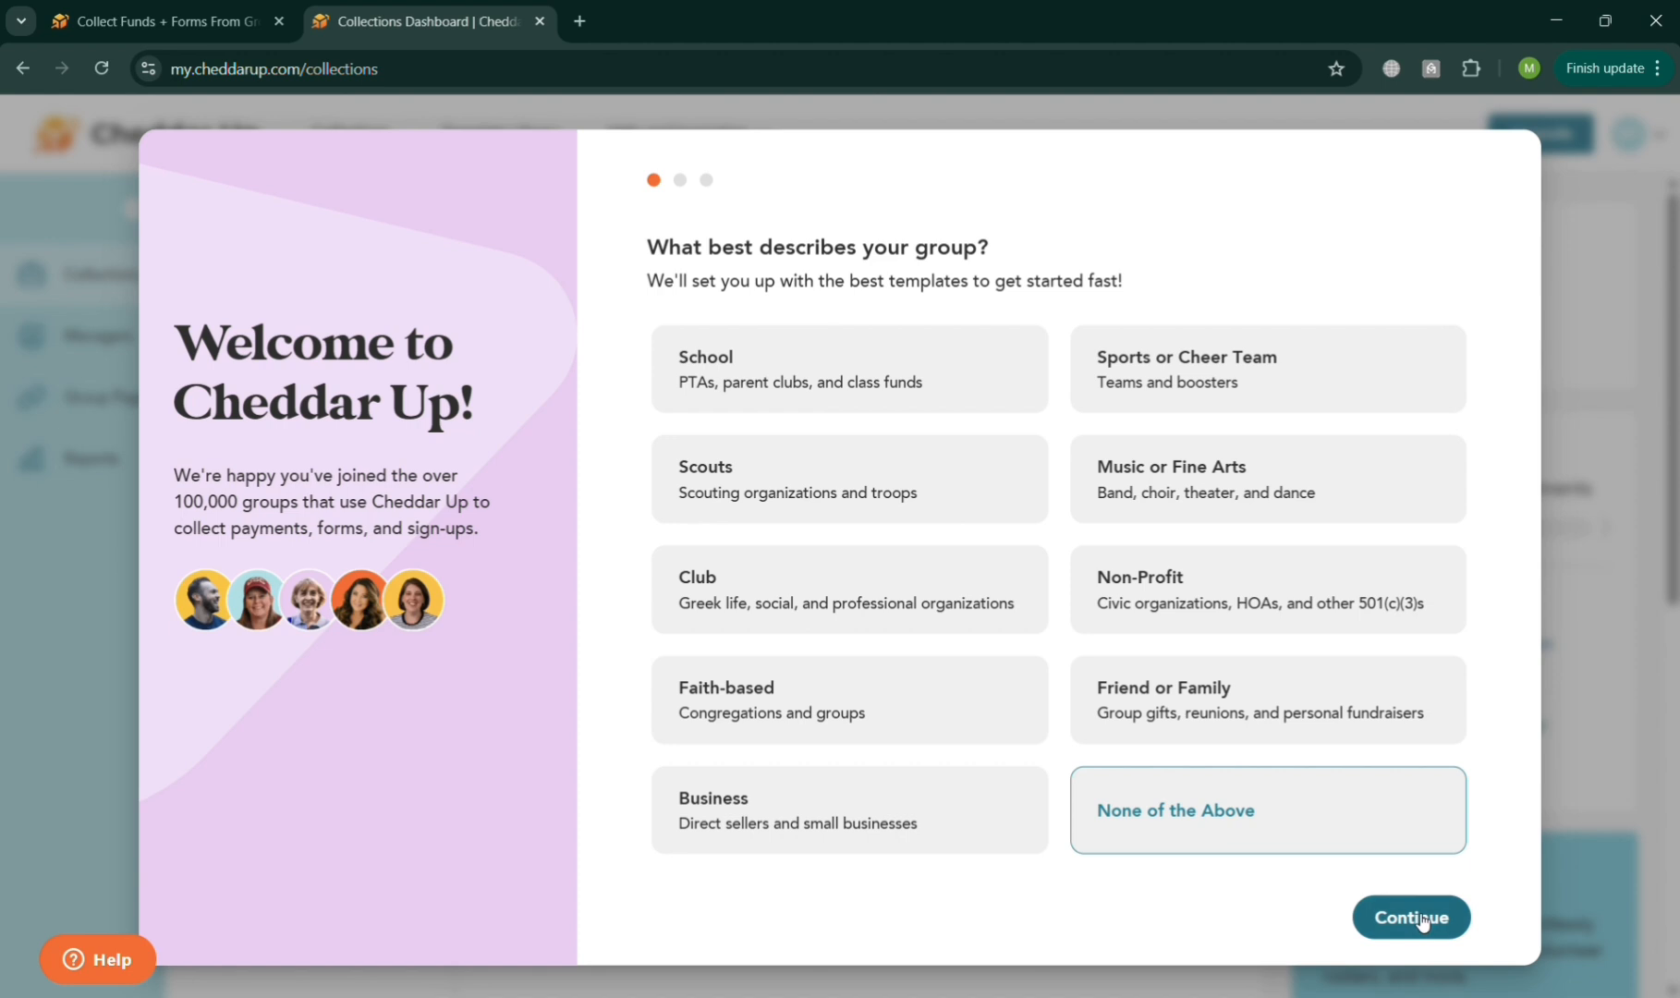
pyautogui.click(911, 840)
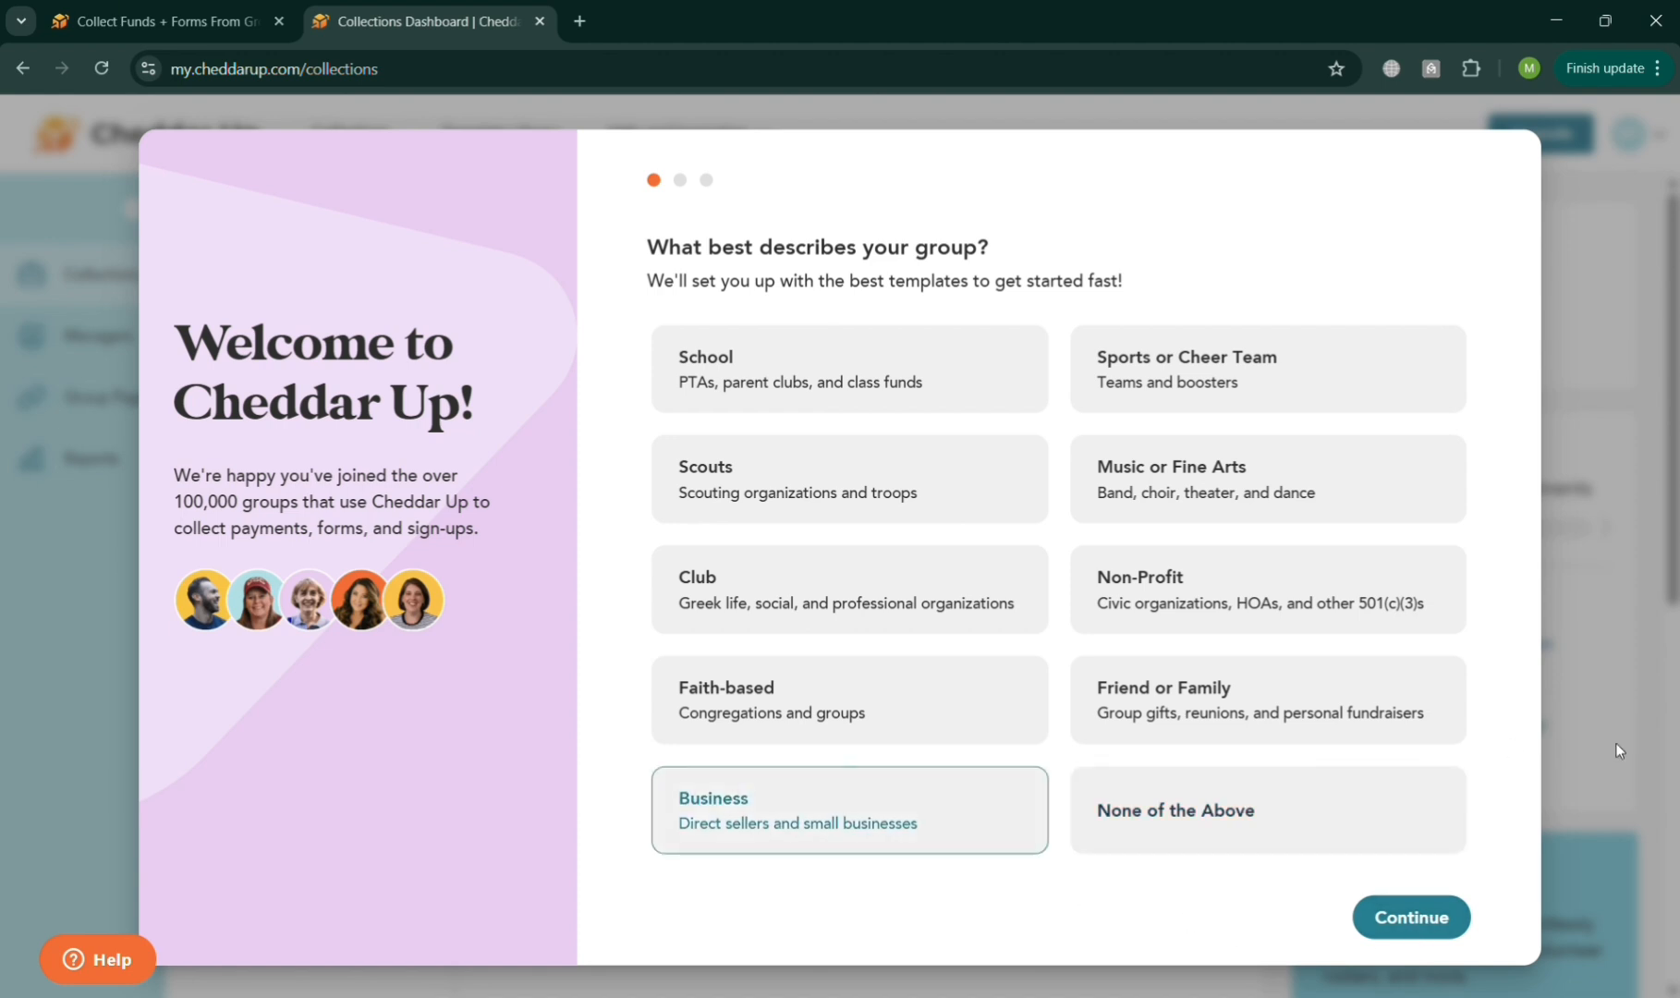
pyautogui.click(1431, 915)
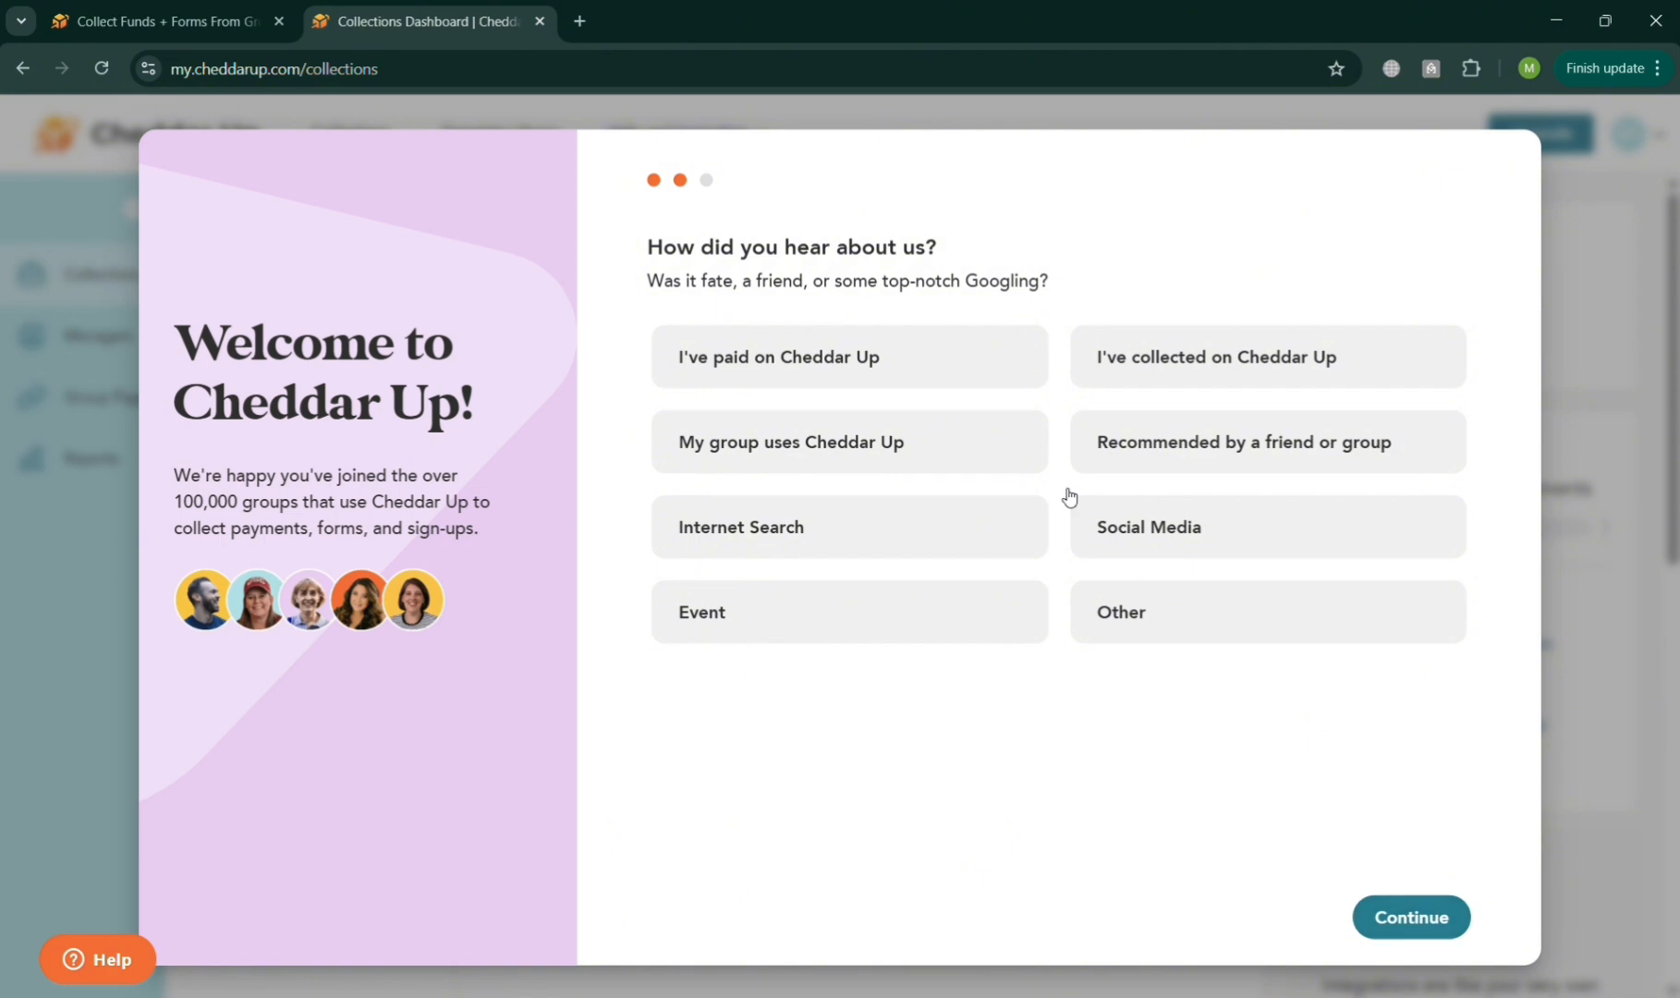
pyautogui.click(1182, 531)
pyautogui.click(1423, 915)
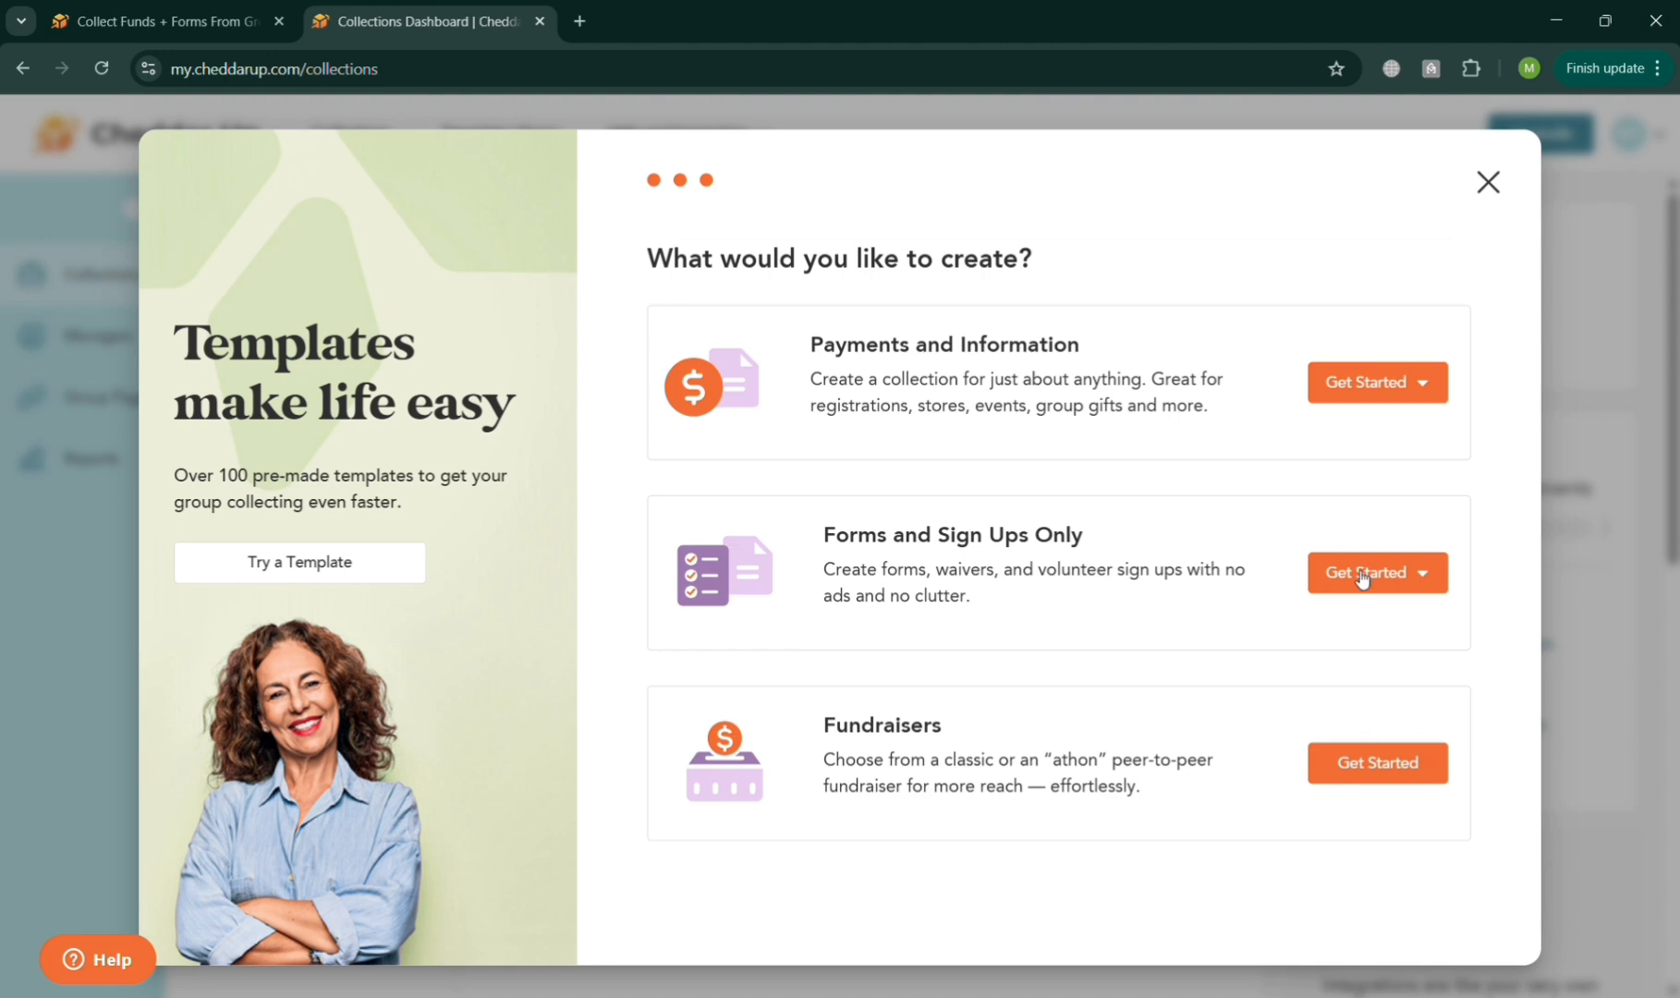
pyautogui.click(1488, 181)
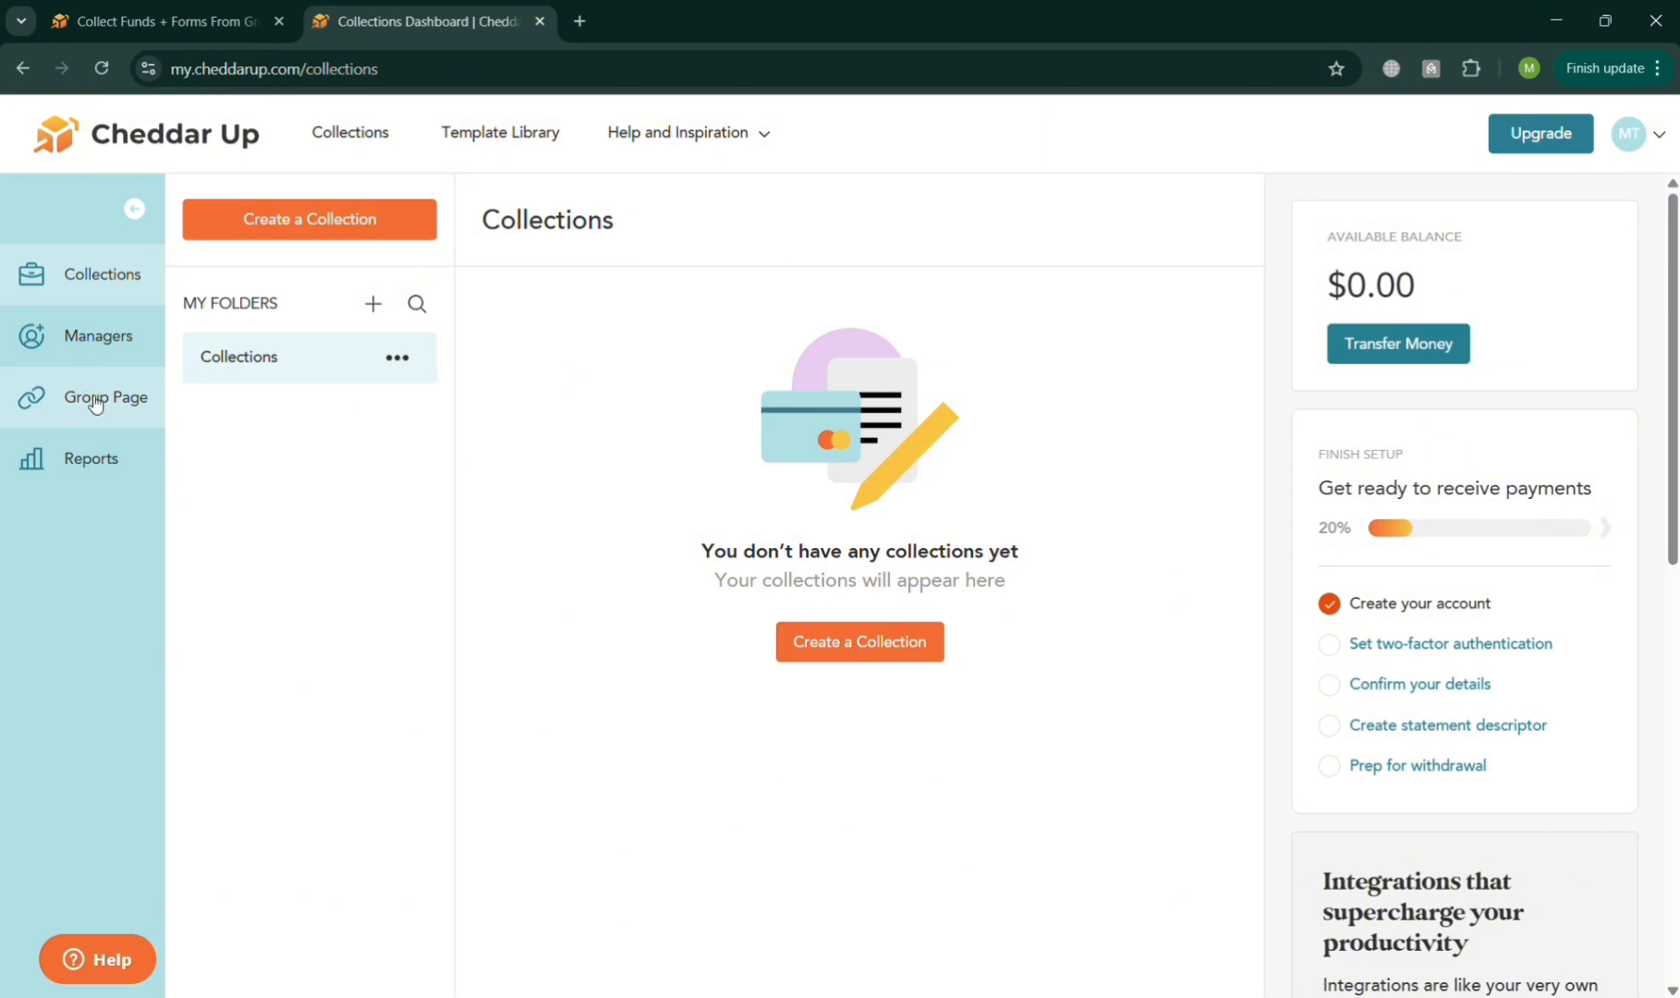
# View the collection types offered for a new collection and close the dialog without choosing one.
pyautogui.click(880, 652)
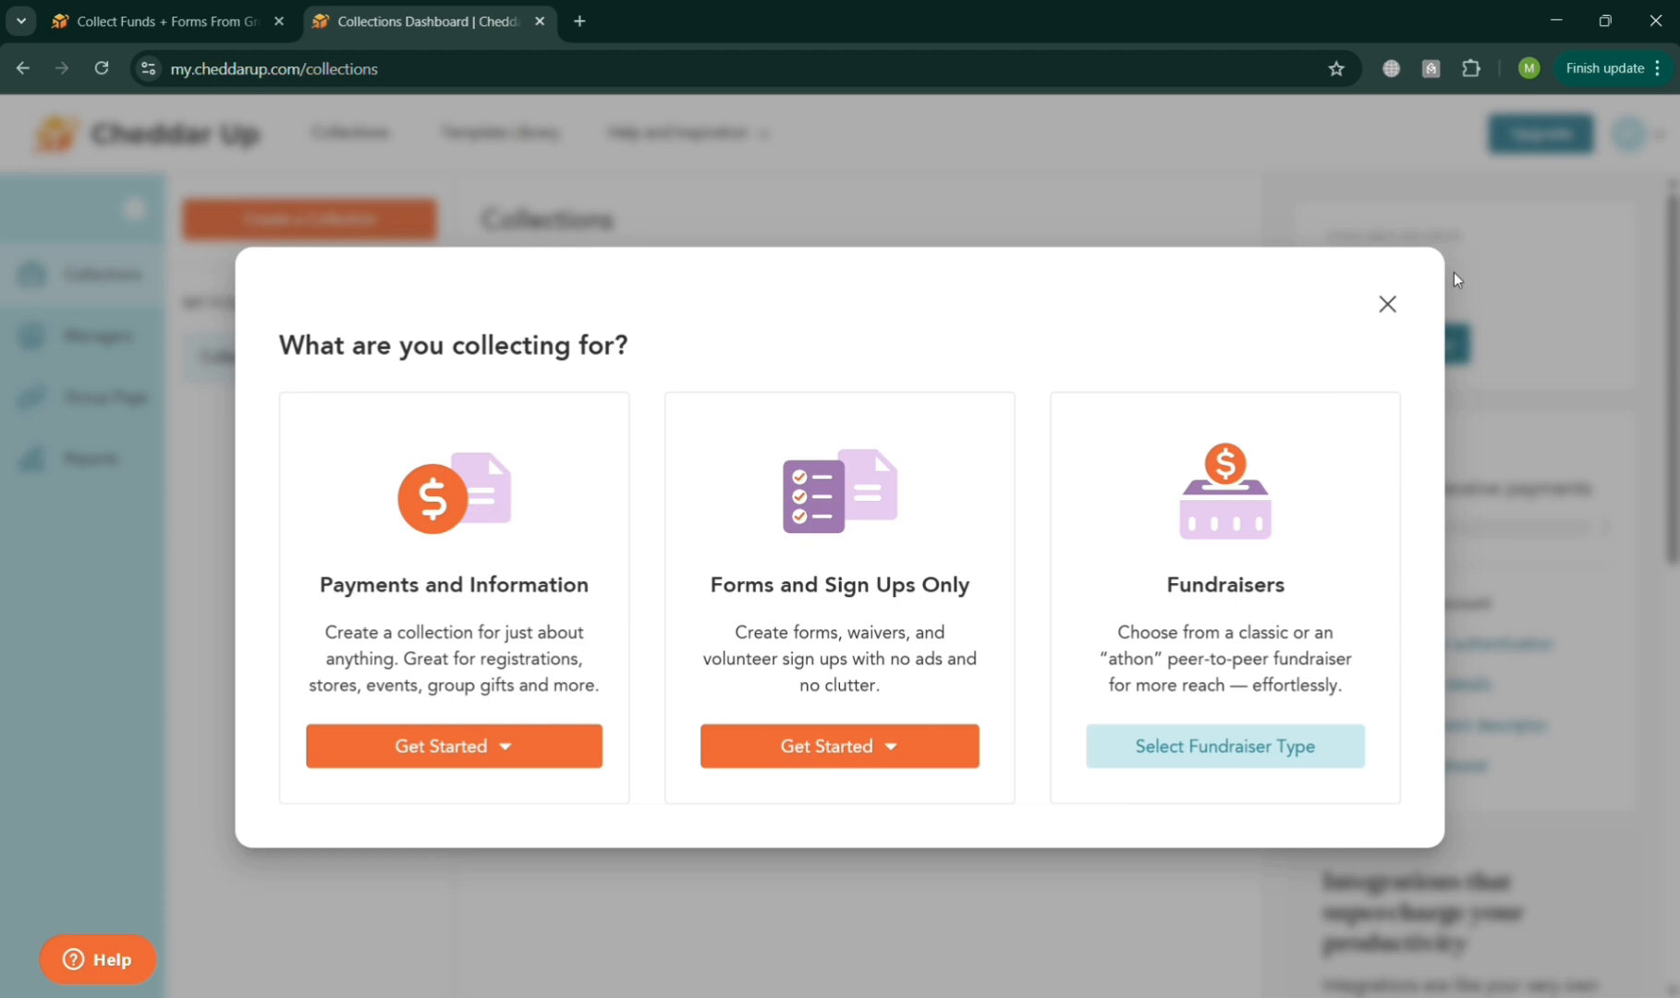
pyautogui.click(1387, 304)
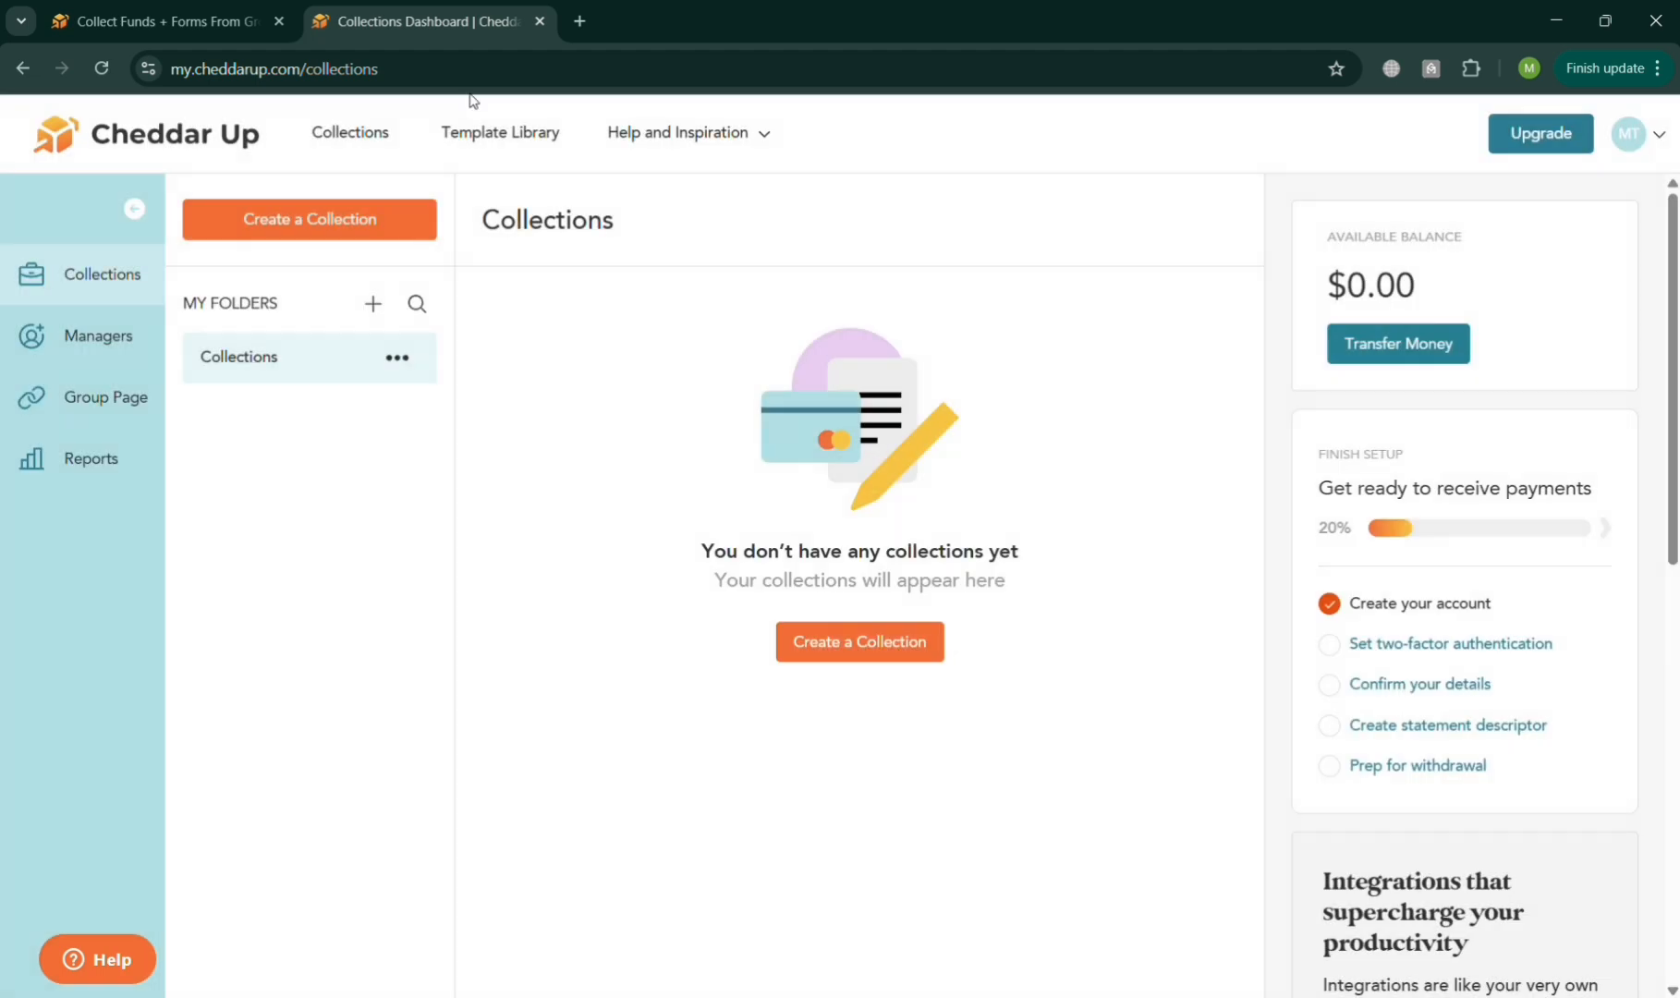
# Open the Template Library and preview the Wedding Gift template.
pyautogui.click(505, 131)
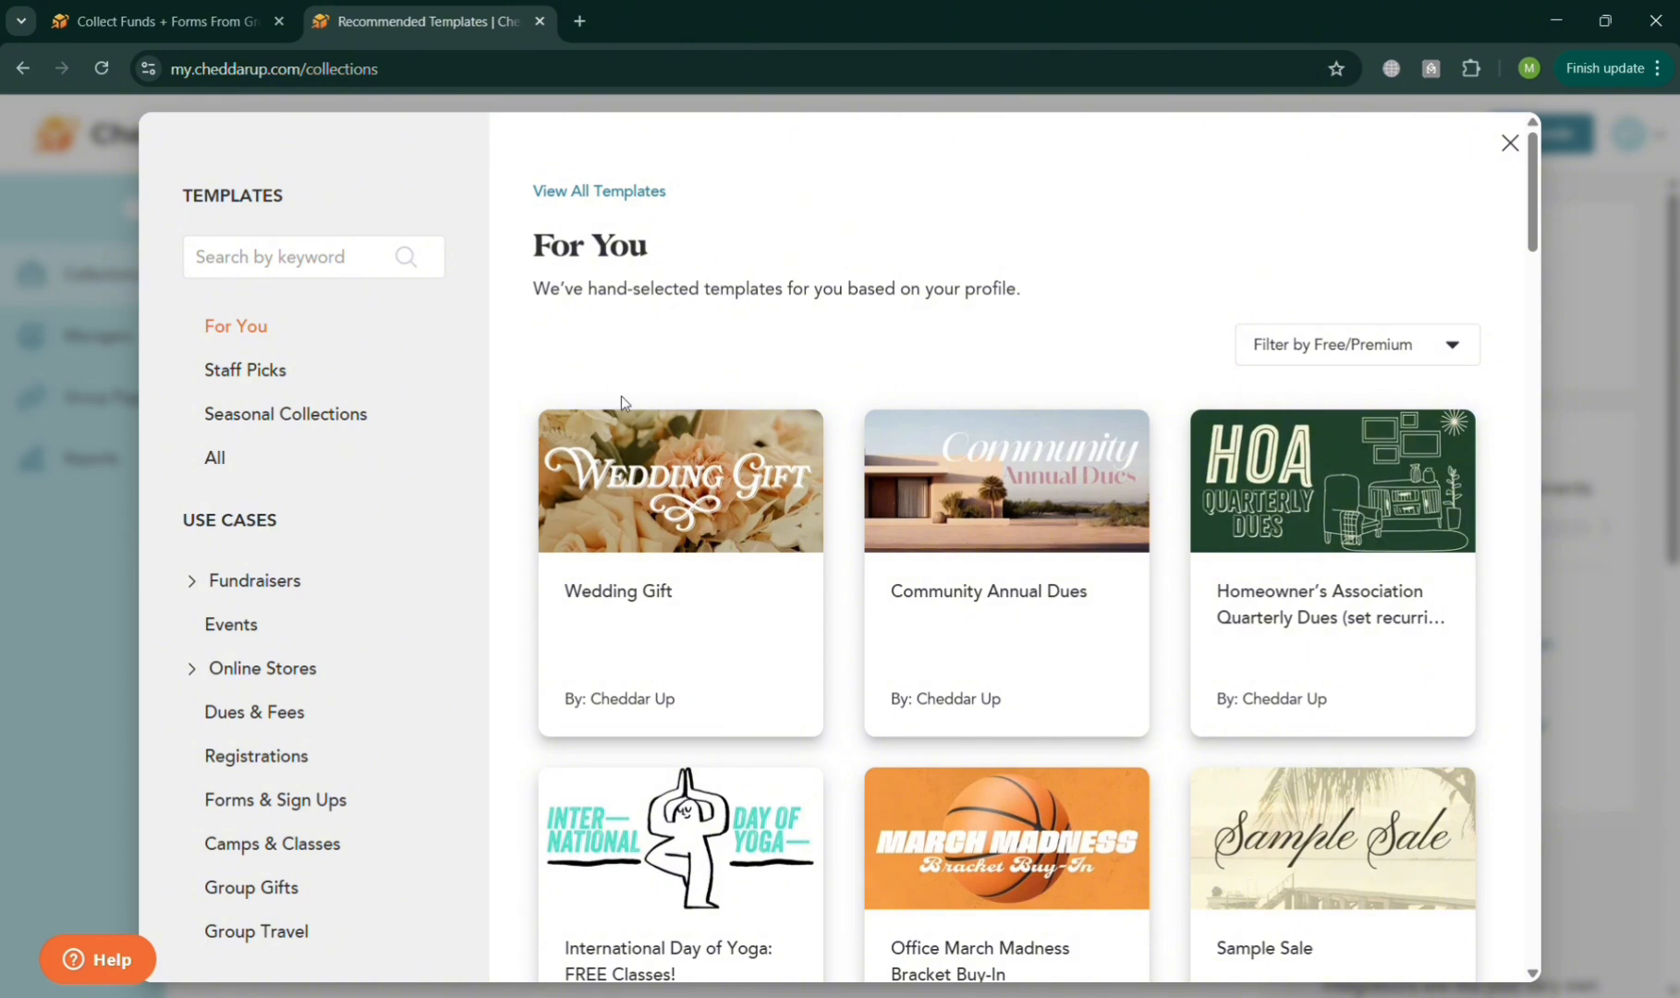
pyautogui.moveTo(901, 490)
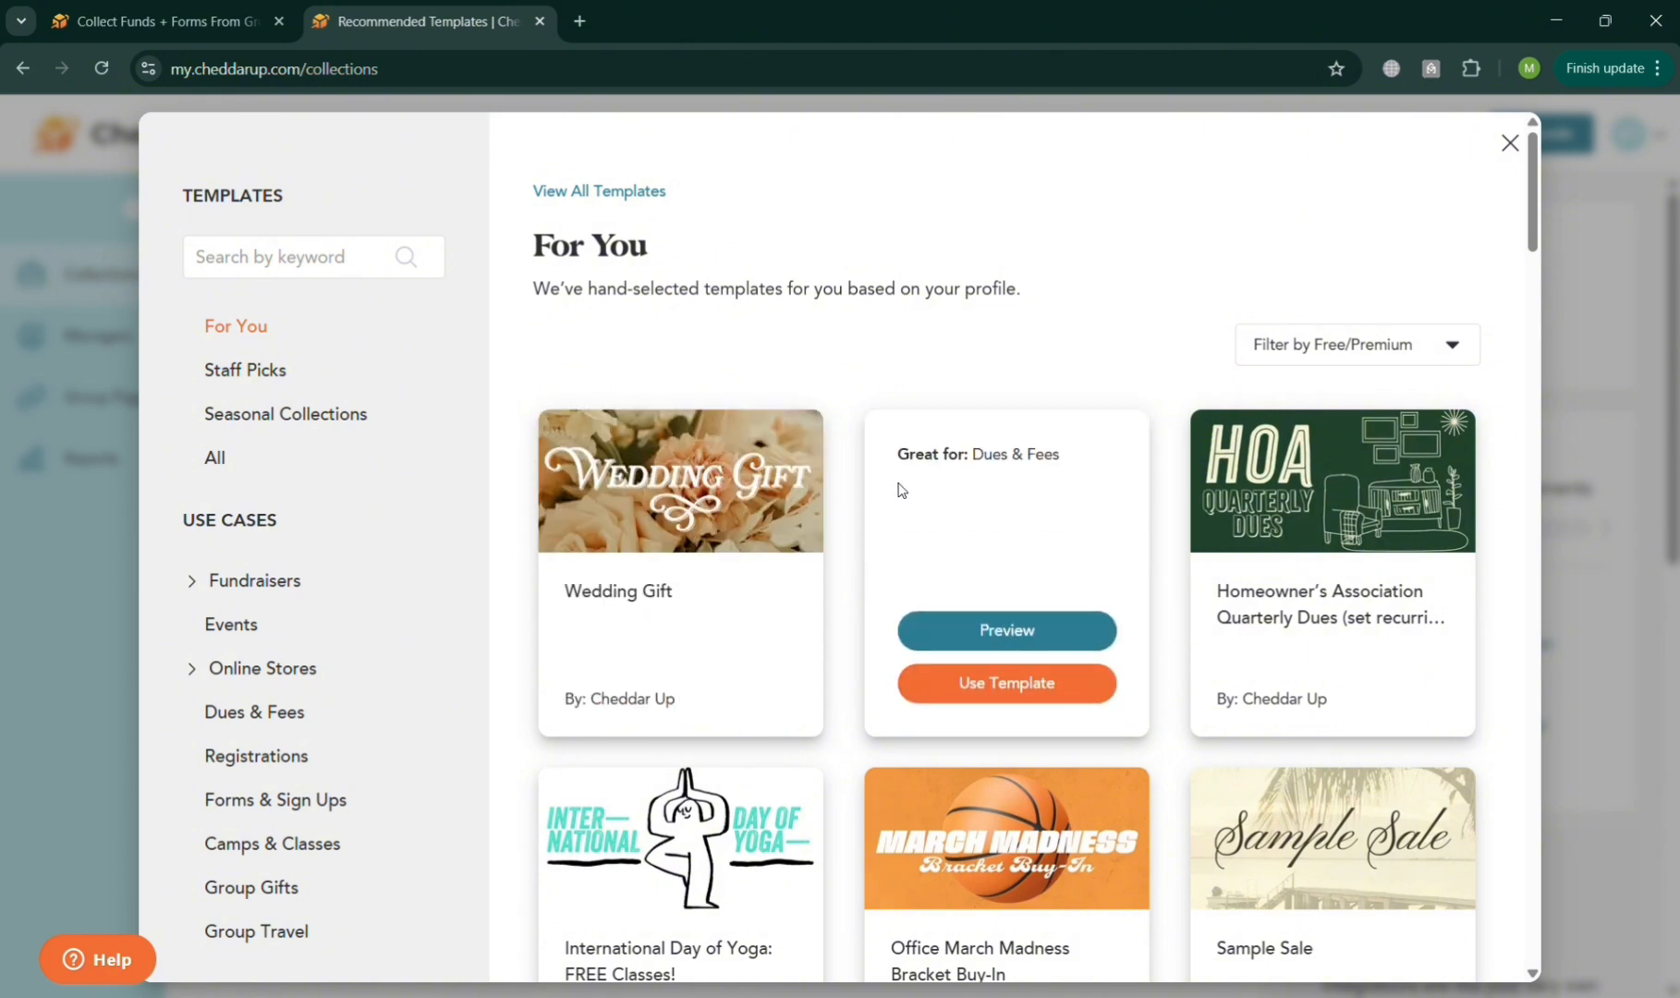
pyautogui.moveTo(686, 503)
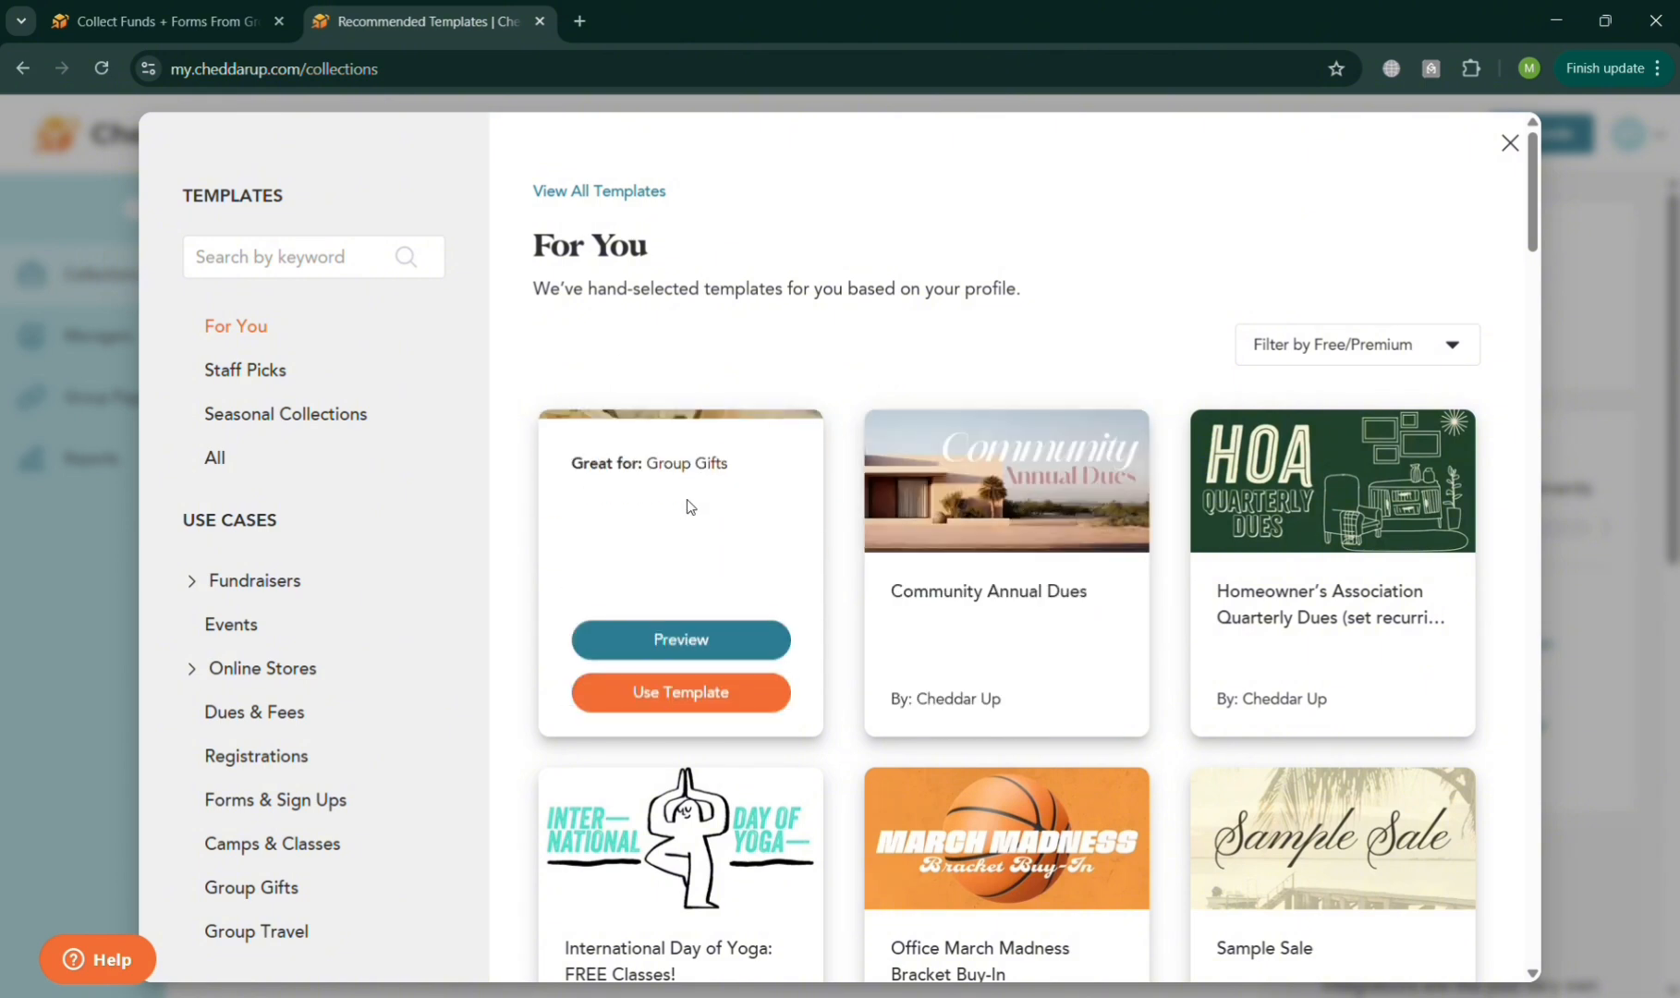
pyautogui.click(747, 632)
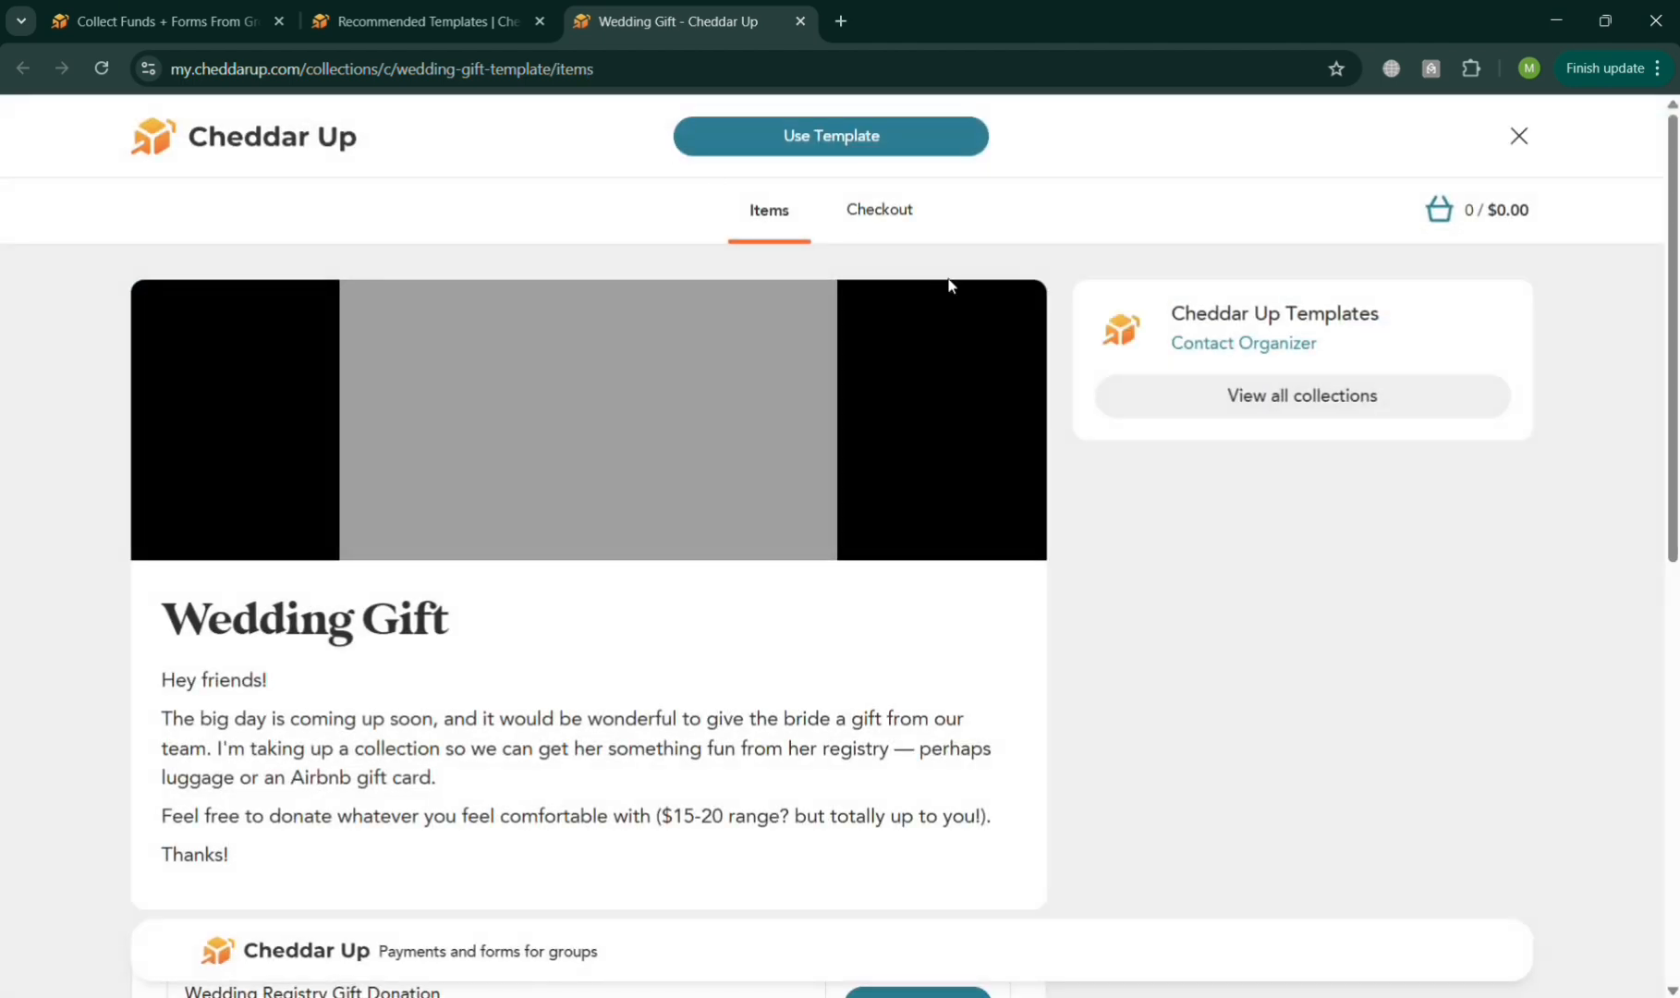
# Examine the Wedding Gift template's description, its gift donation item's amount dialog and the checkout page.
pyautogui.scroll(-2, 1104, 684)
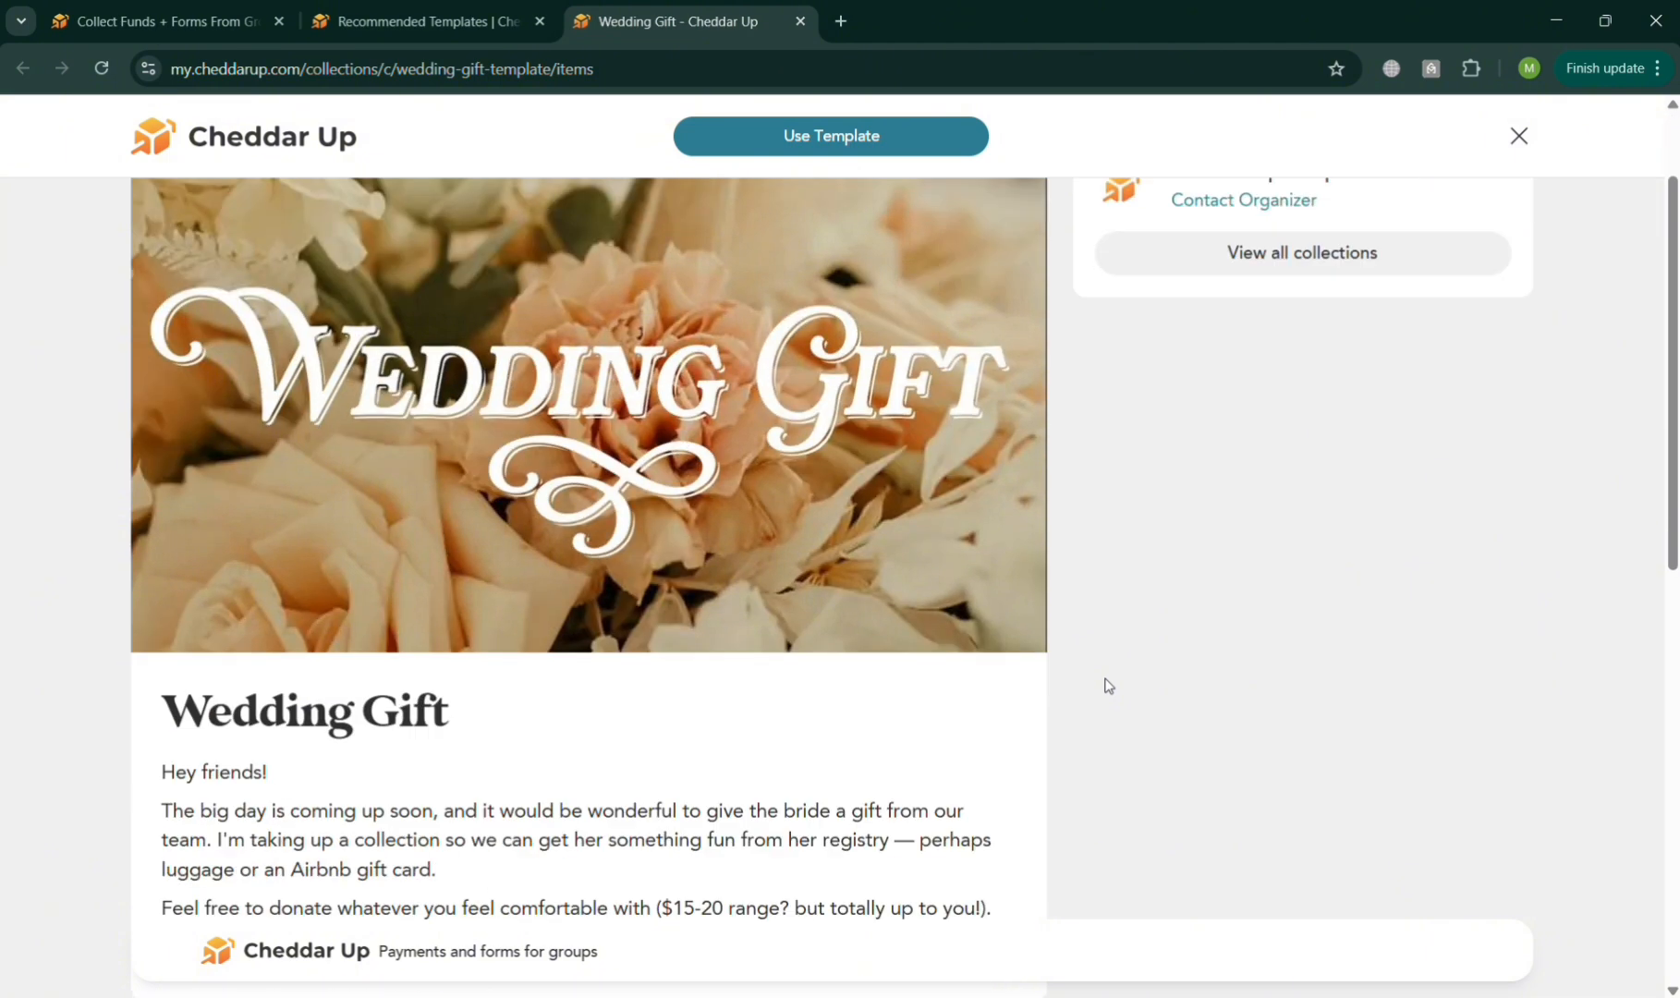
pyautogui.scroll(-5, 1108, 686)
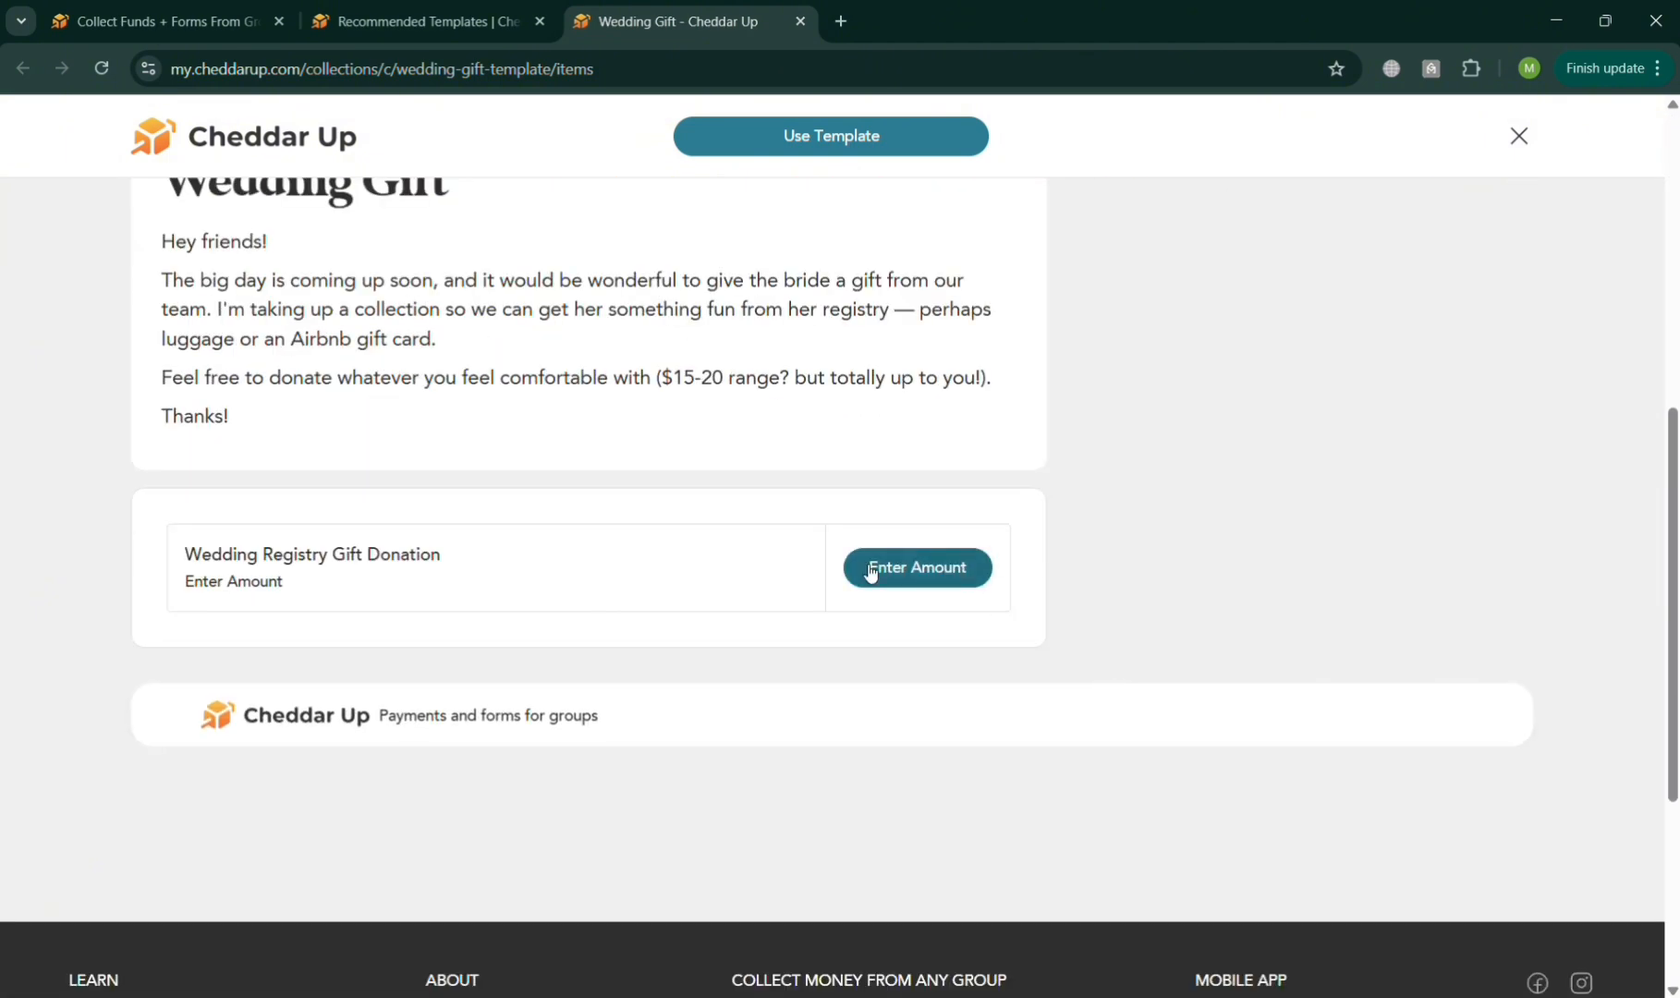
pyautogui.click(950, 573)
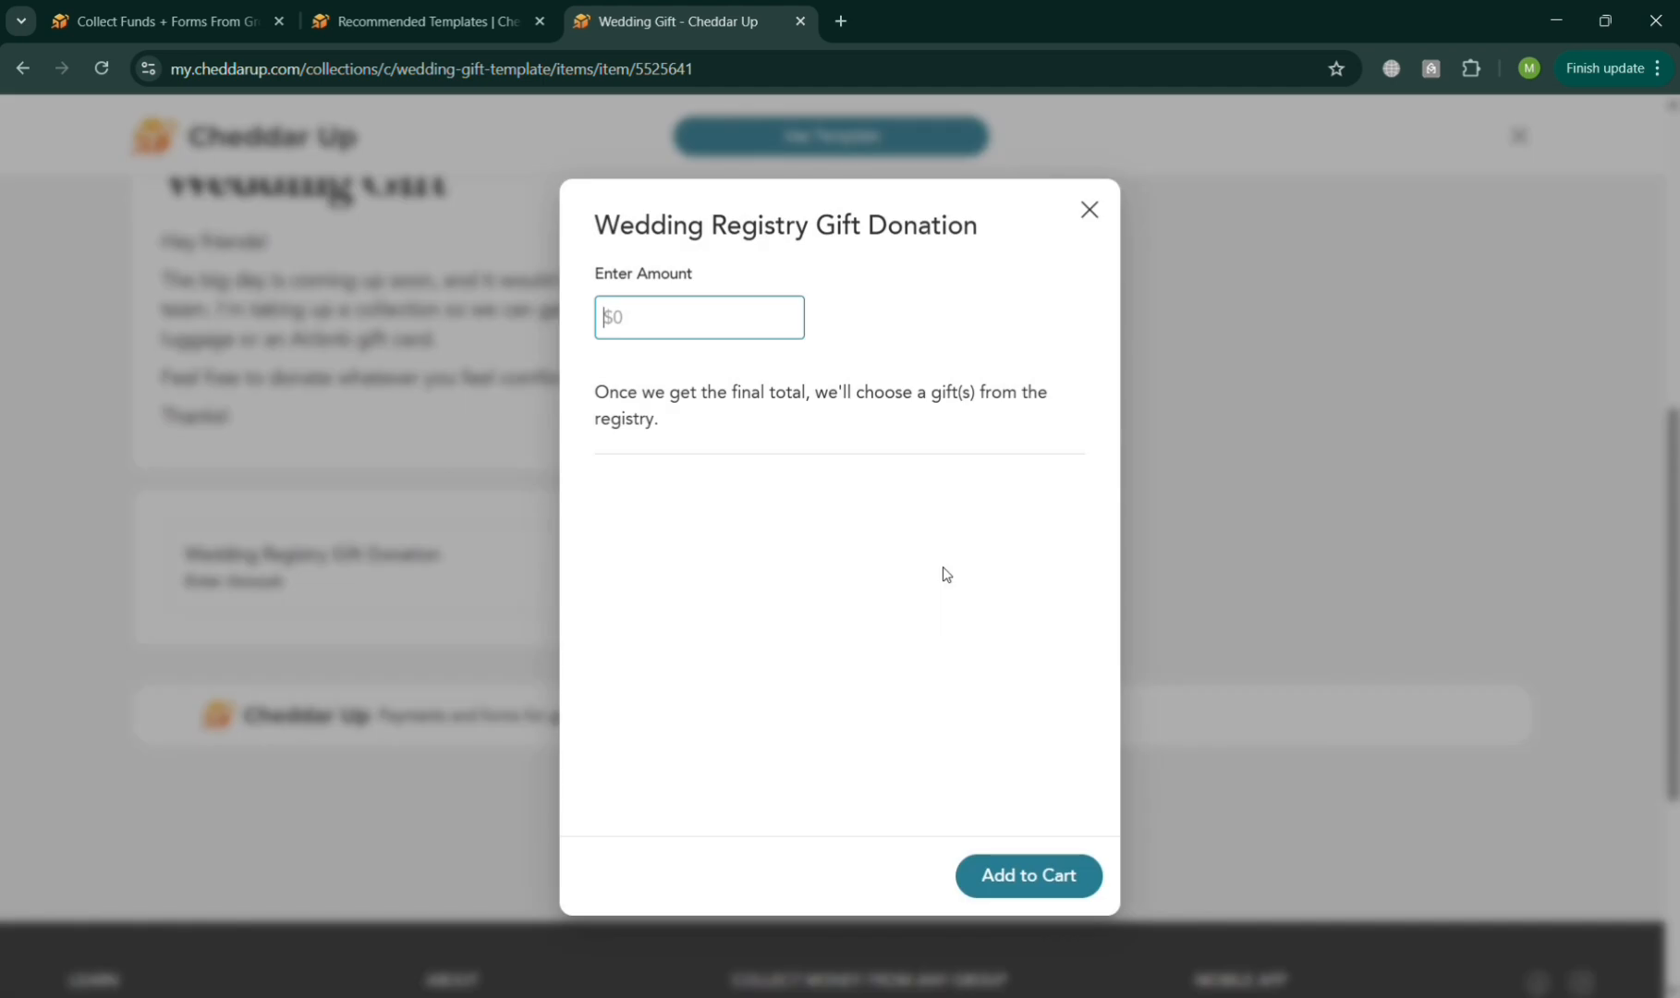
pyautogui.click(1094, 221)
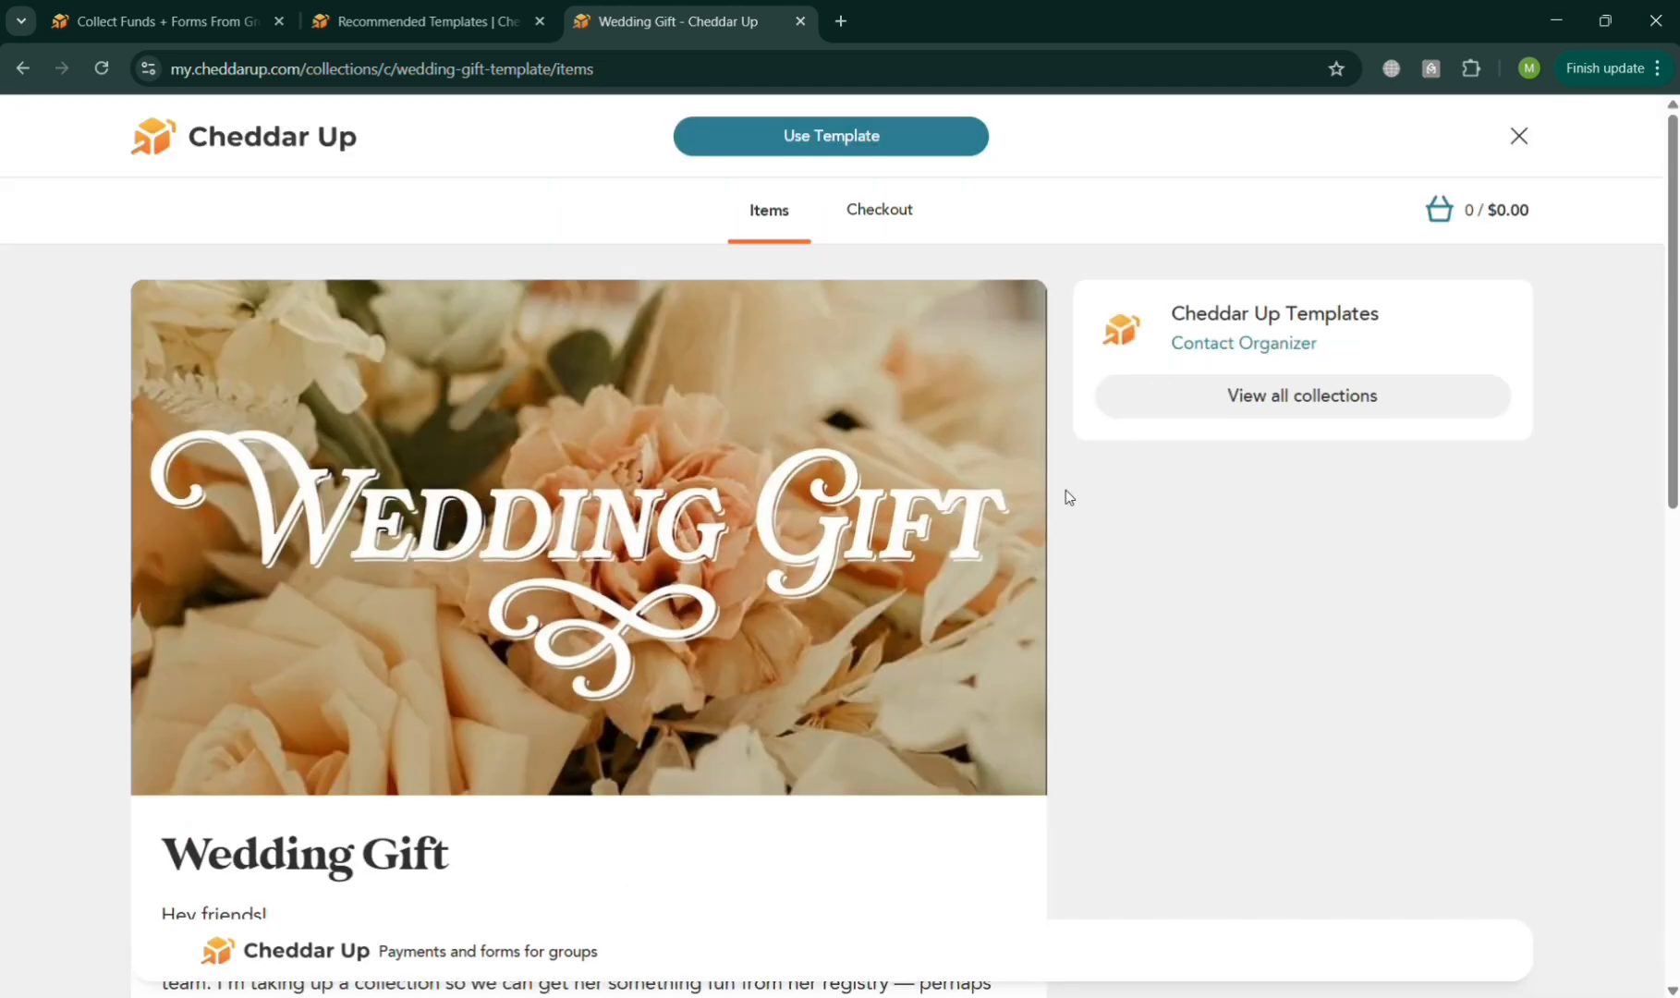
pyautogui.click(899, 211)
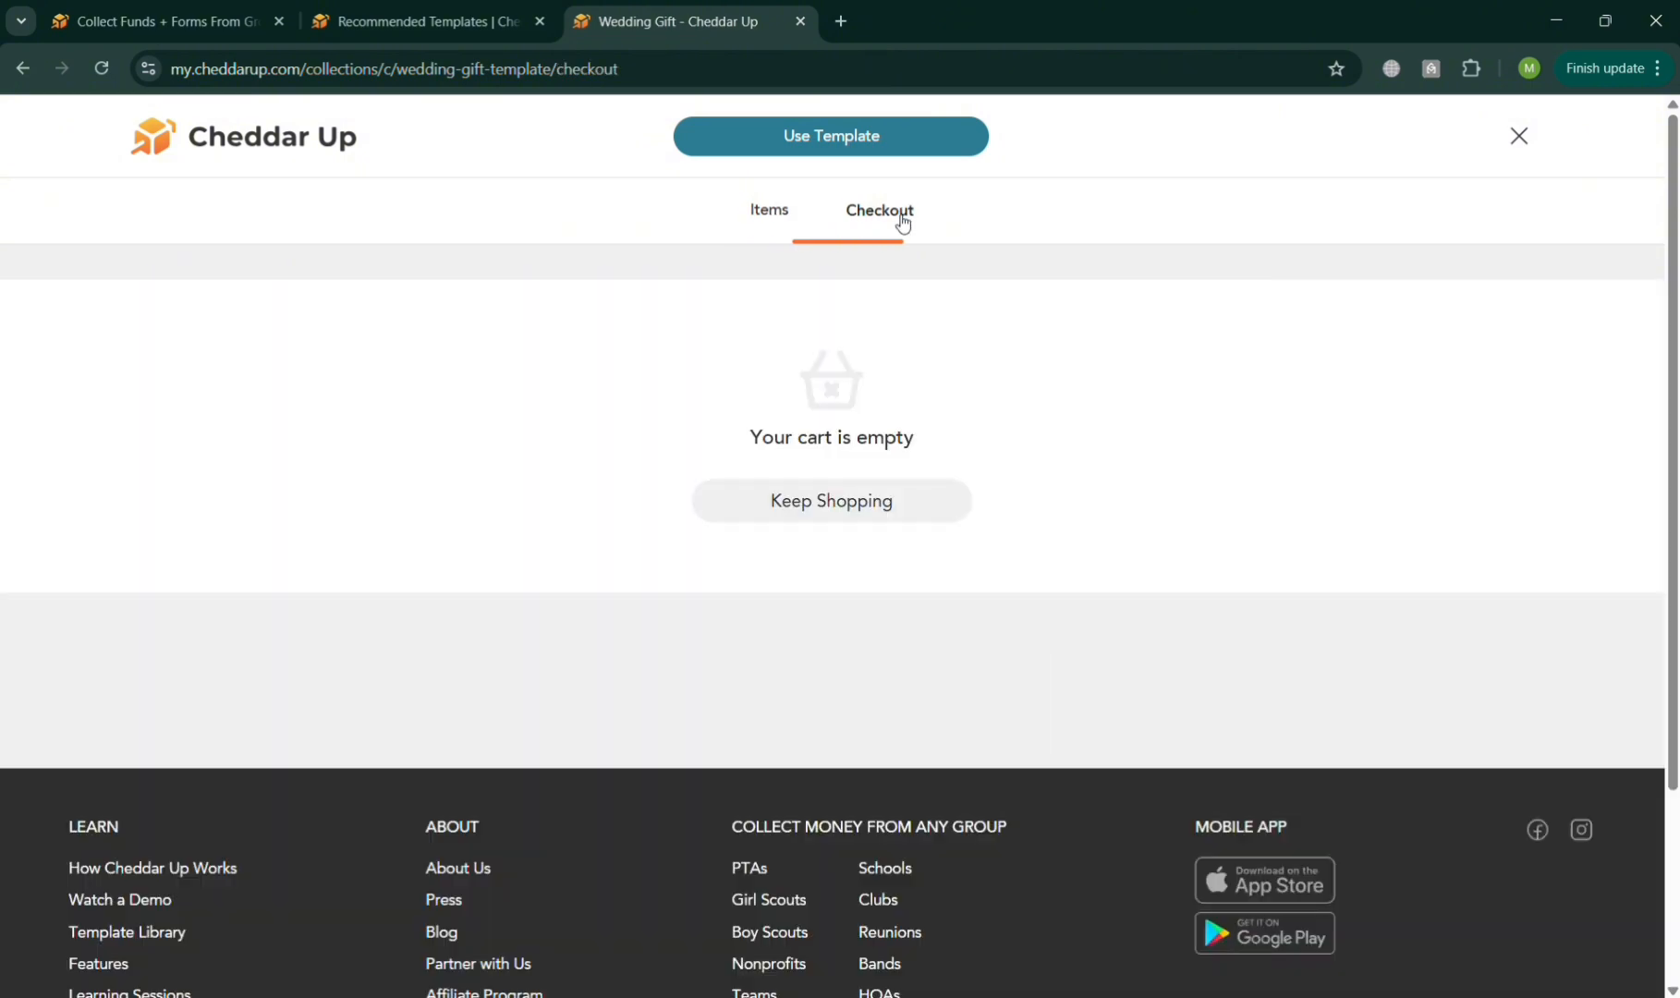
pyautogui.click(783, 214)
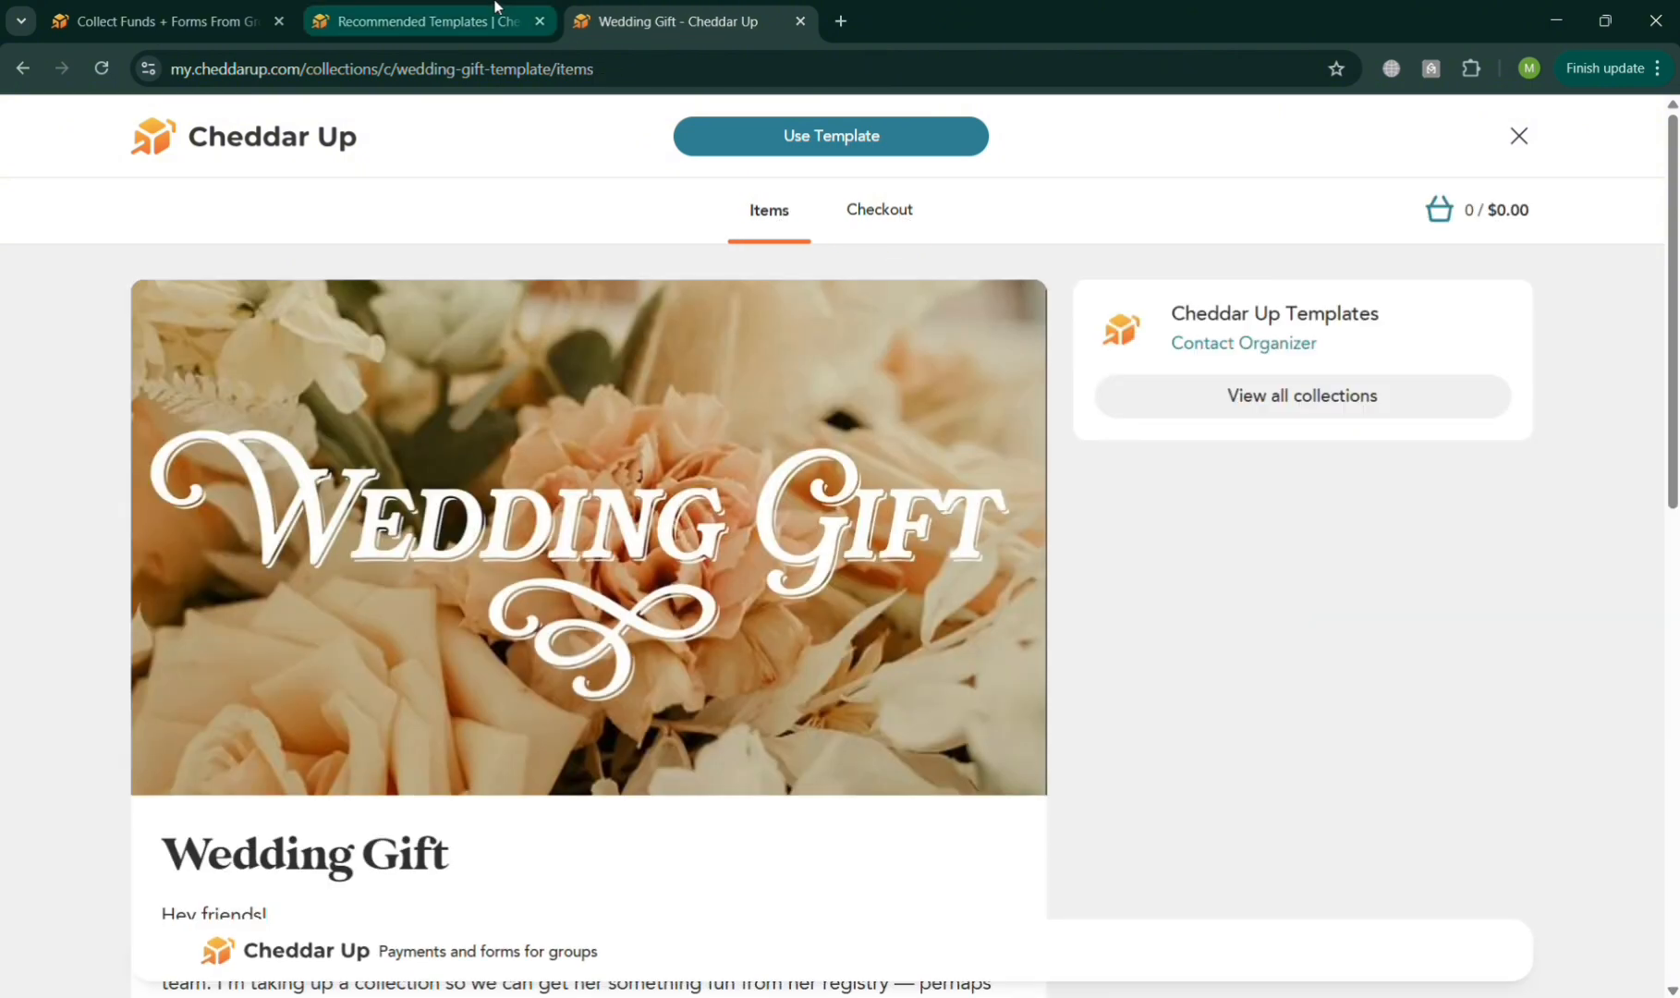
# Use the Wedding Gift template for a new collection and open it for customization.
pyautogui.click(855, 143)
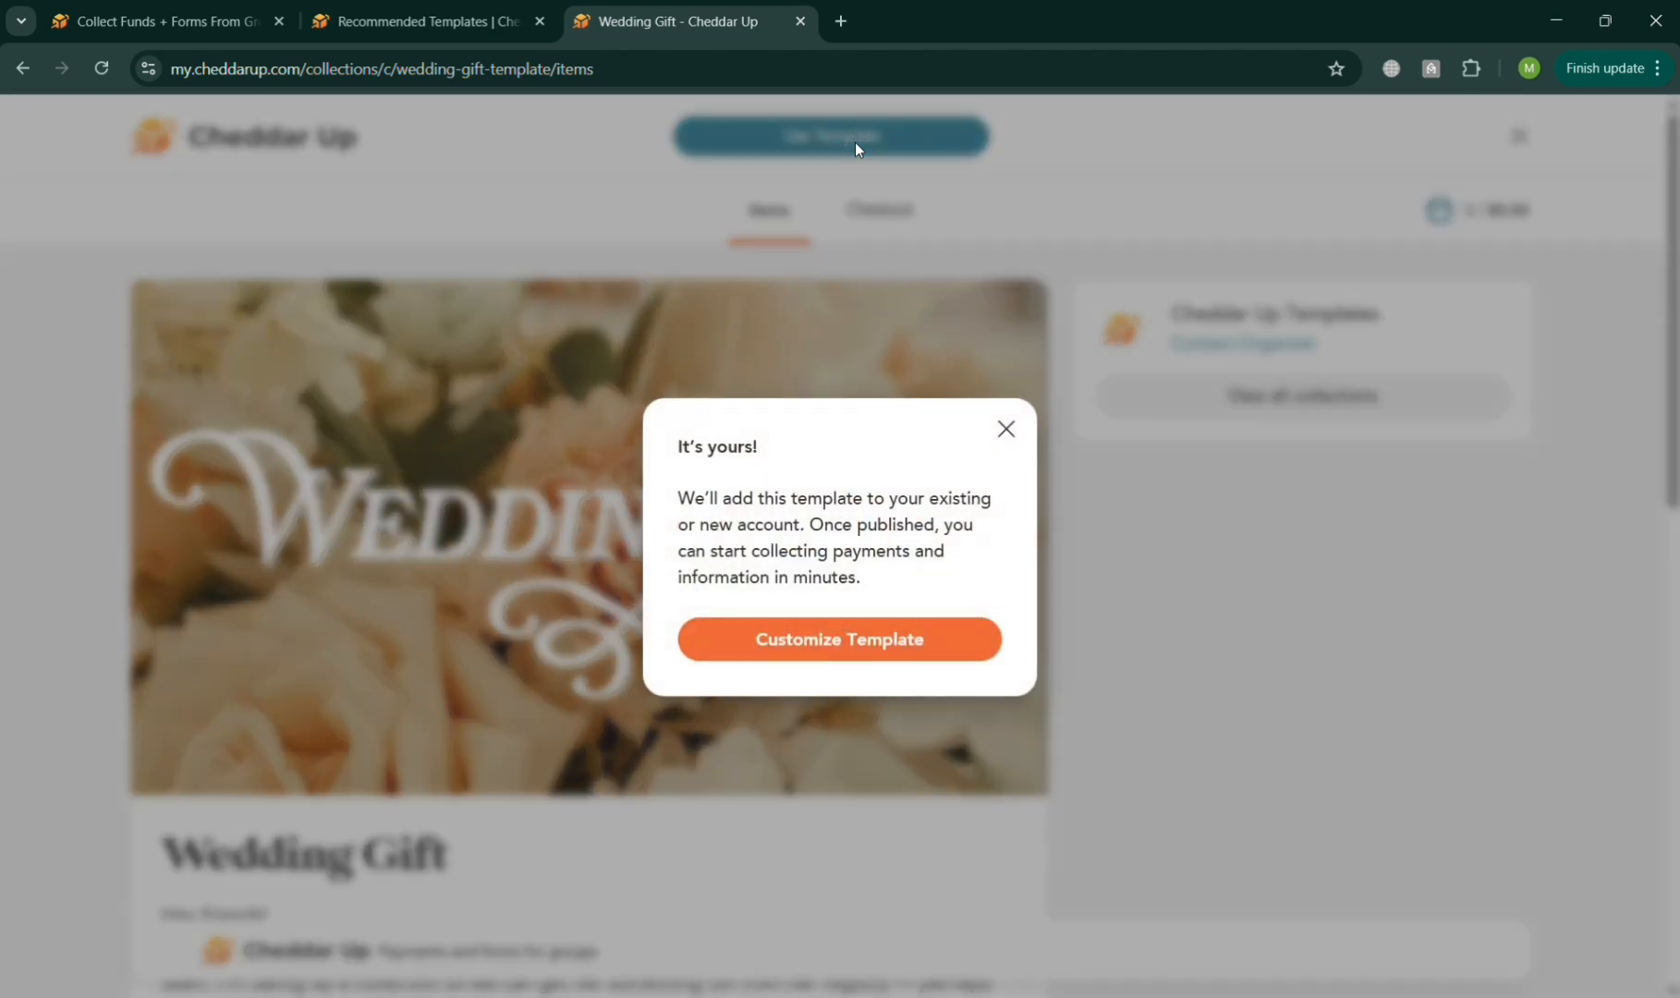
pyautogui.click(935, 647)
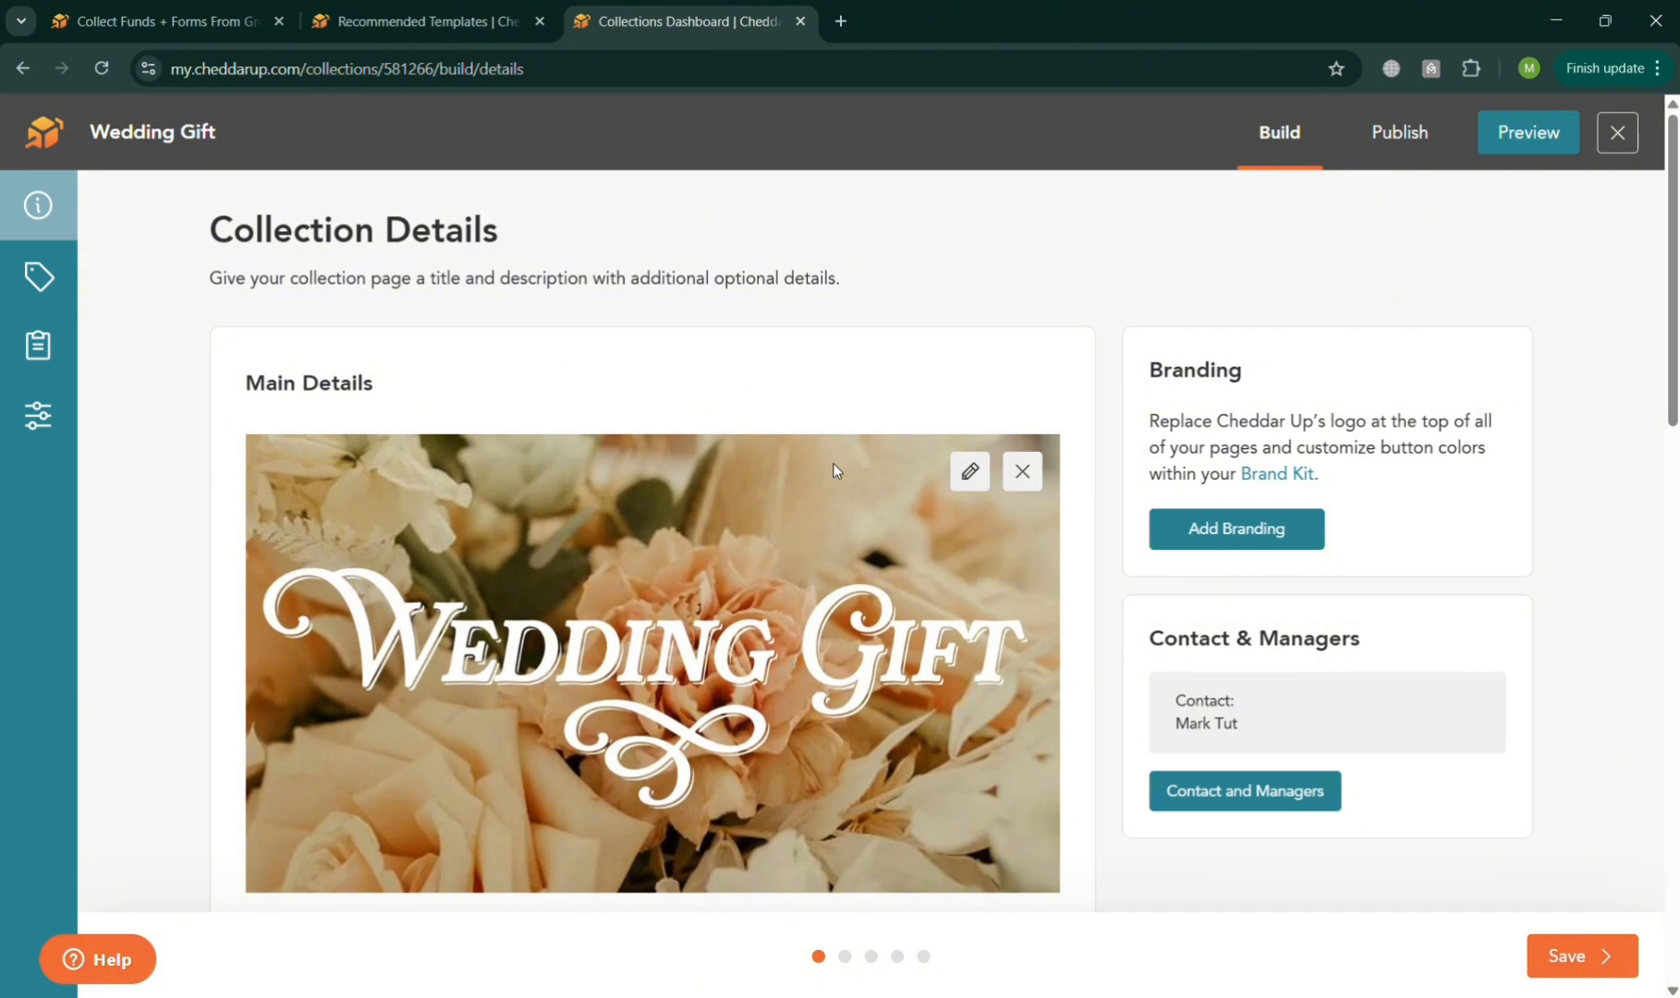
pyautogui.scroll(-4, 466, 625)
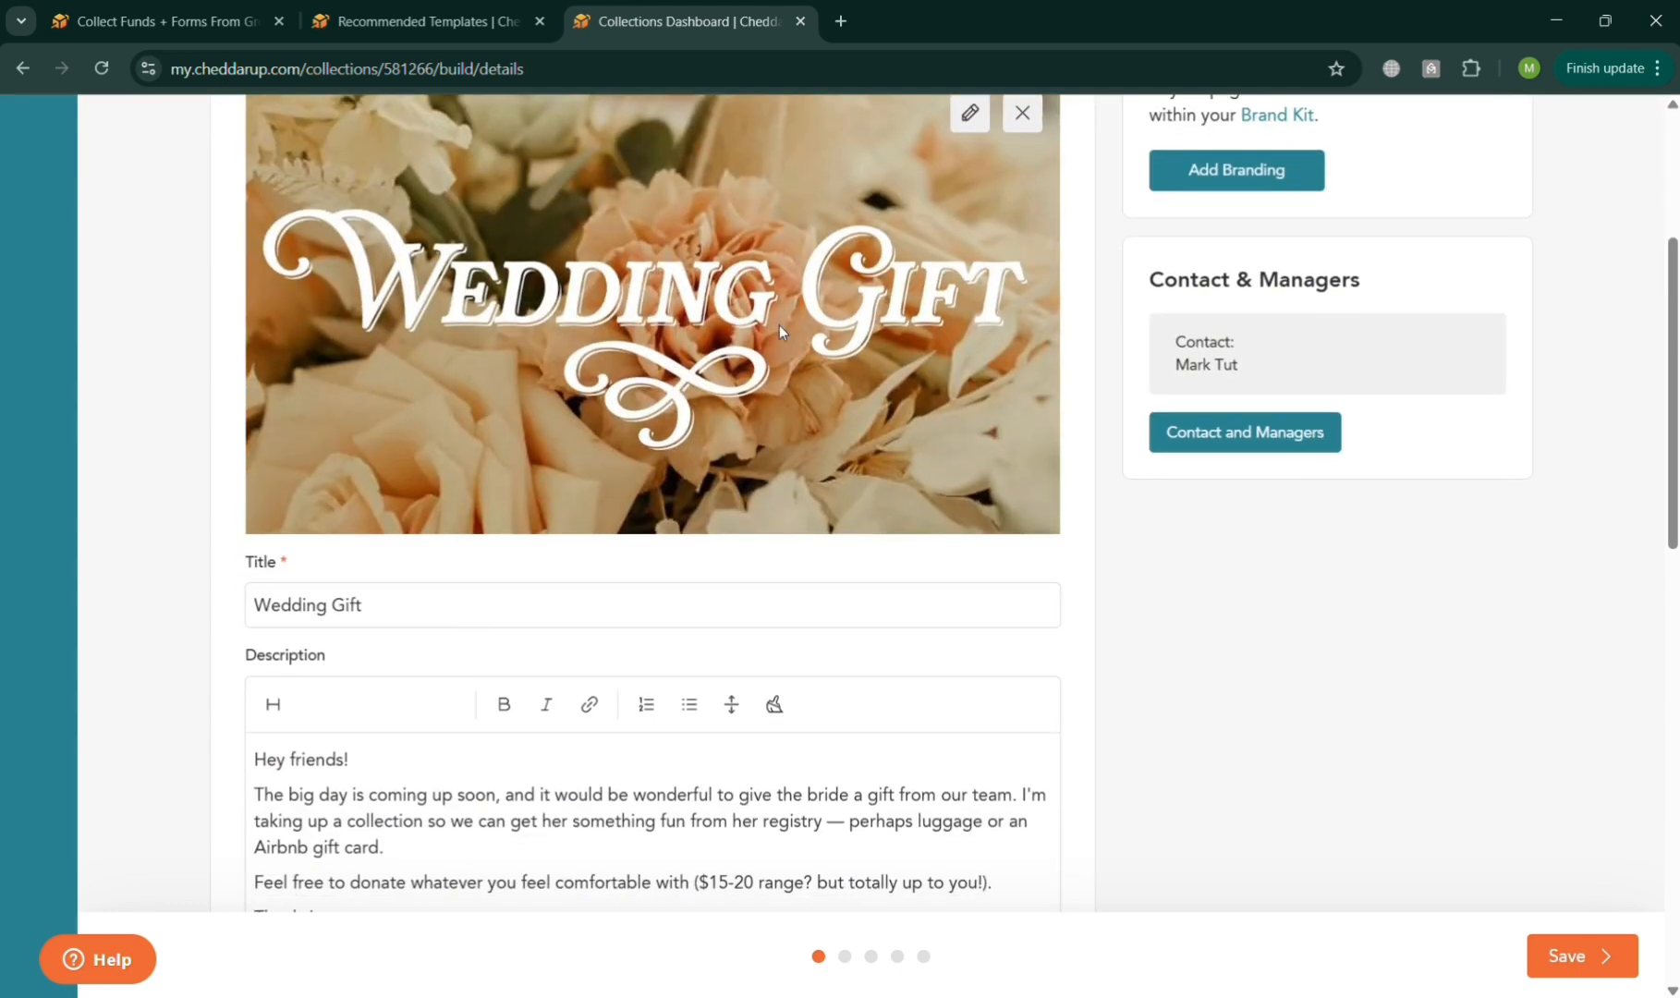
pyautogui.scroll(2, 780, 325)
# Add the photo of cupcakes with sparklers as a second banner image and save the banner.
pyautogui.click(971, 323)
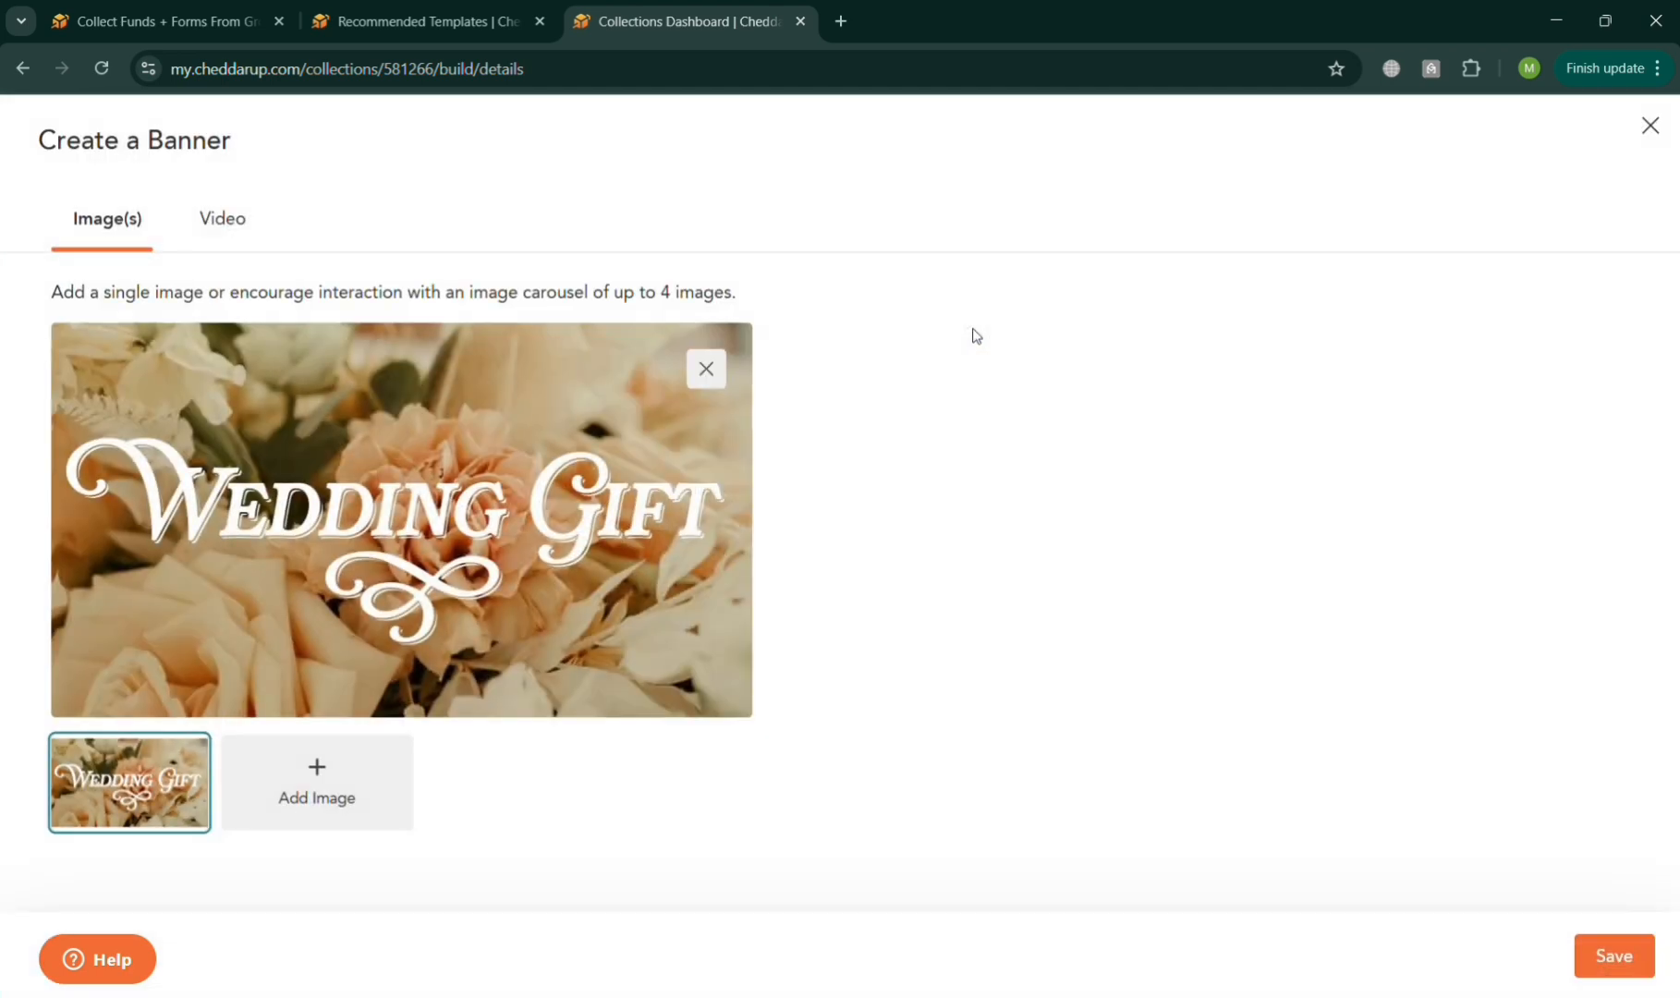
pyautogui.click(298, 811)
pyautogui.click(216, 221)
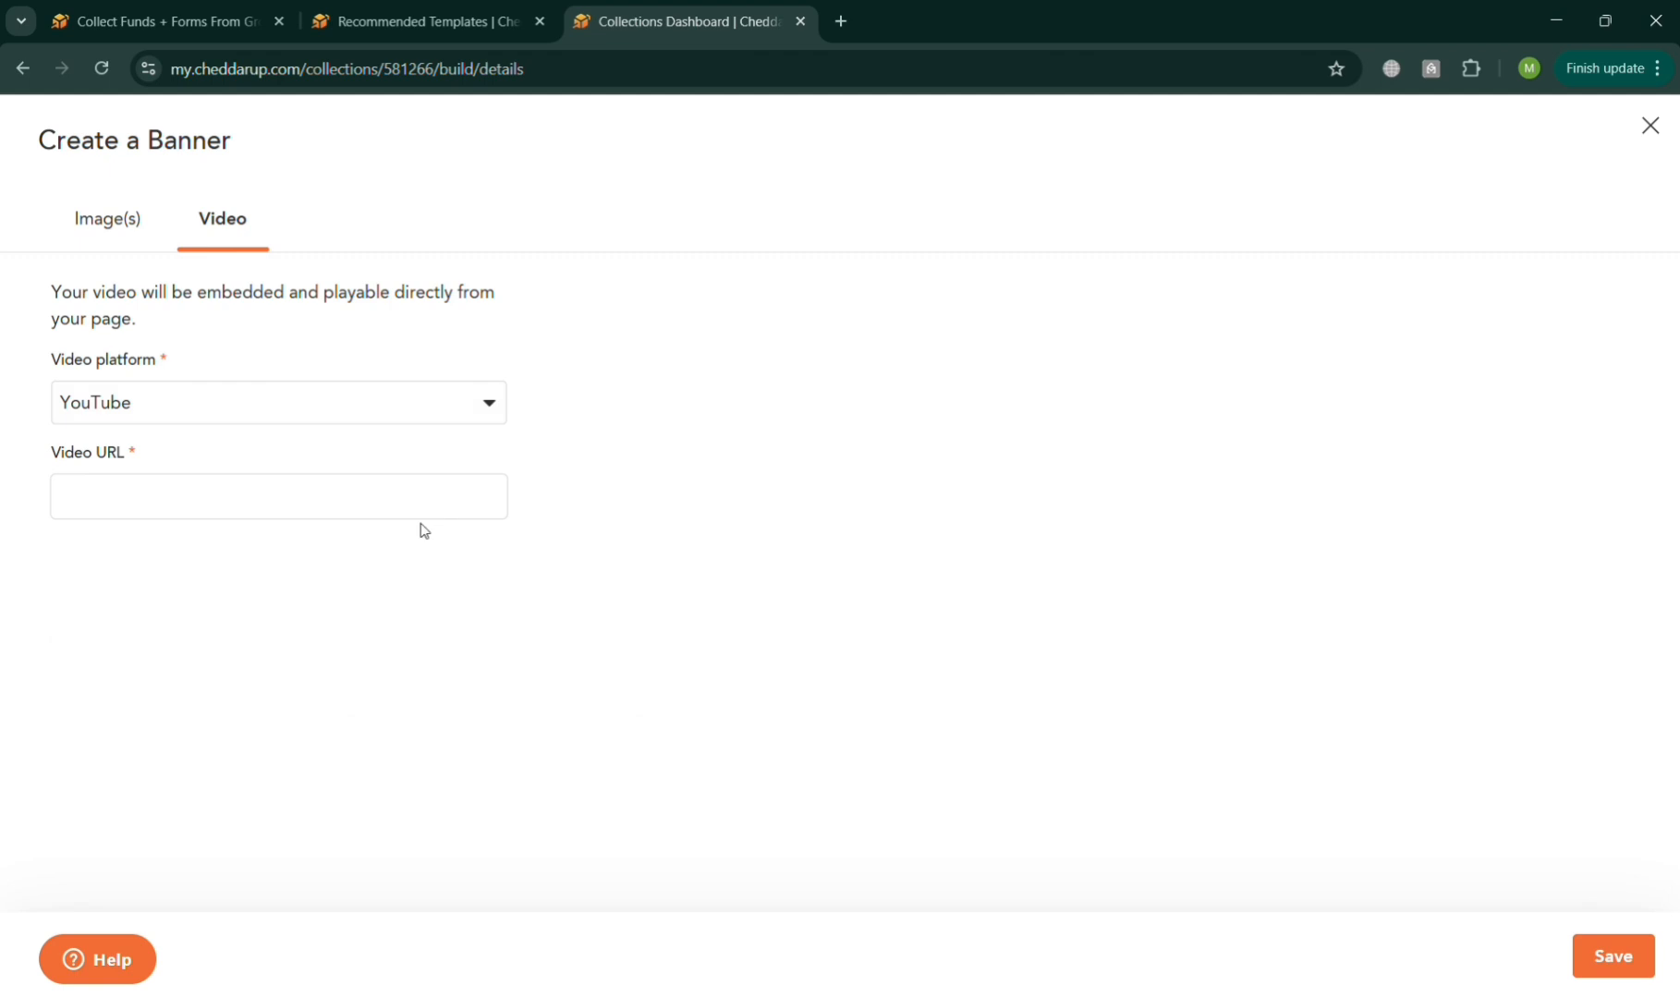
pyautogui.click(135, 227)
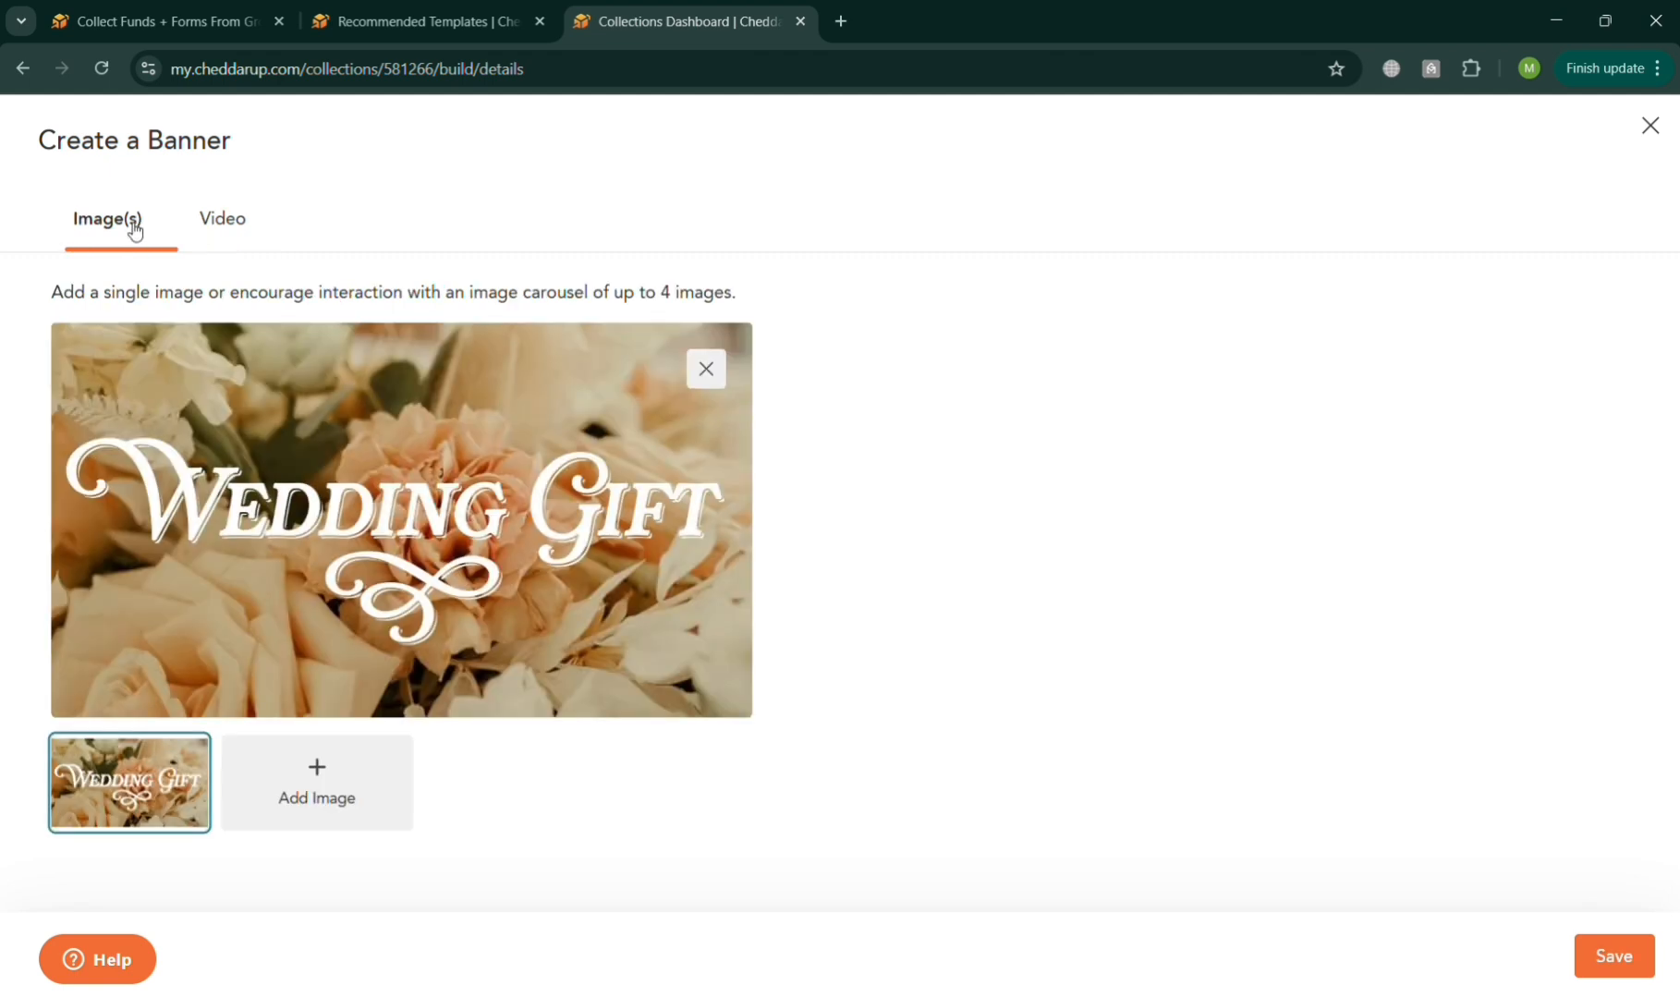
pyautogui.click(328, 795)
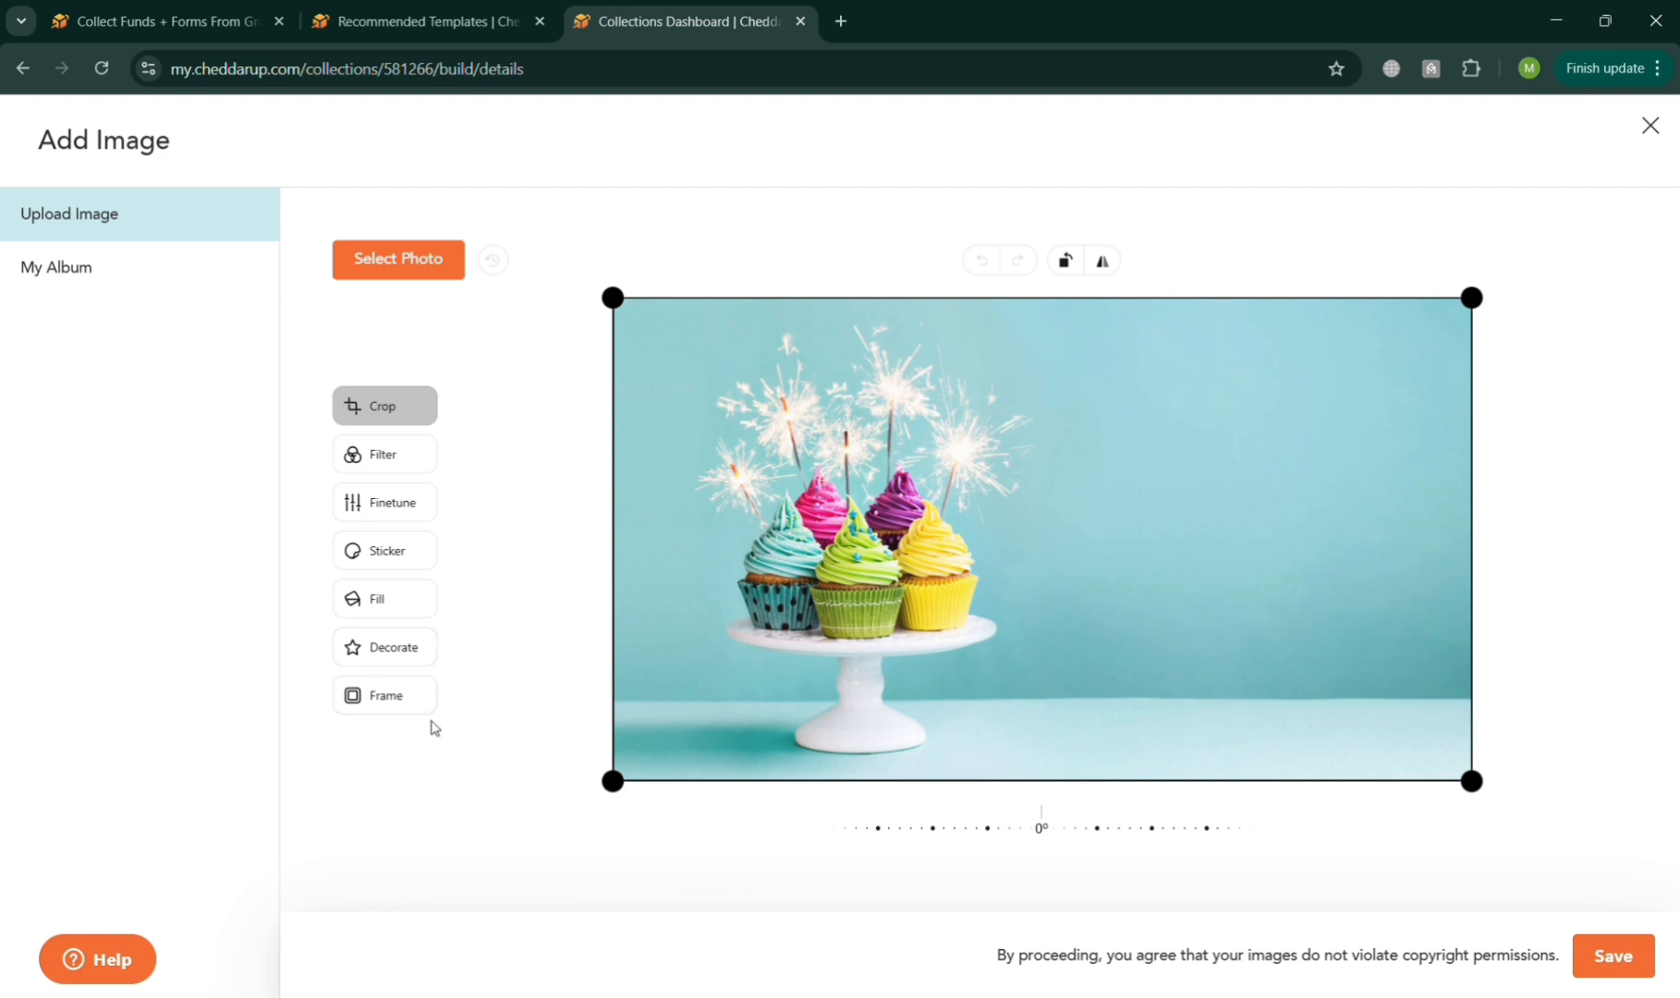
pyautogui.click(1626, 968)
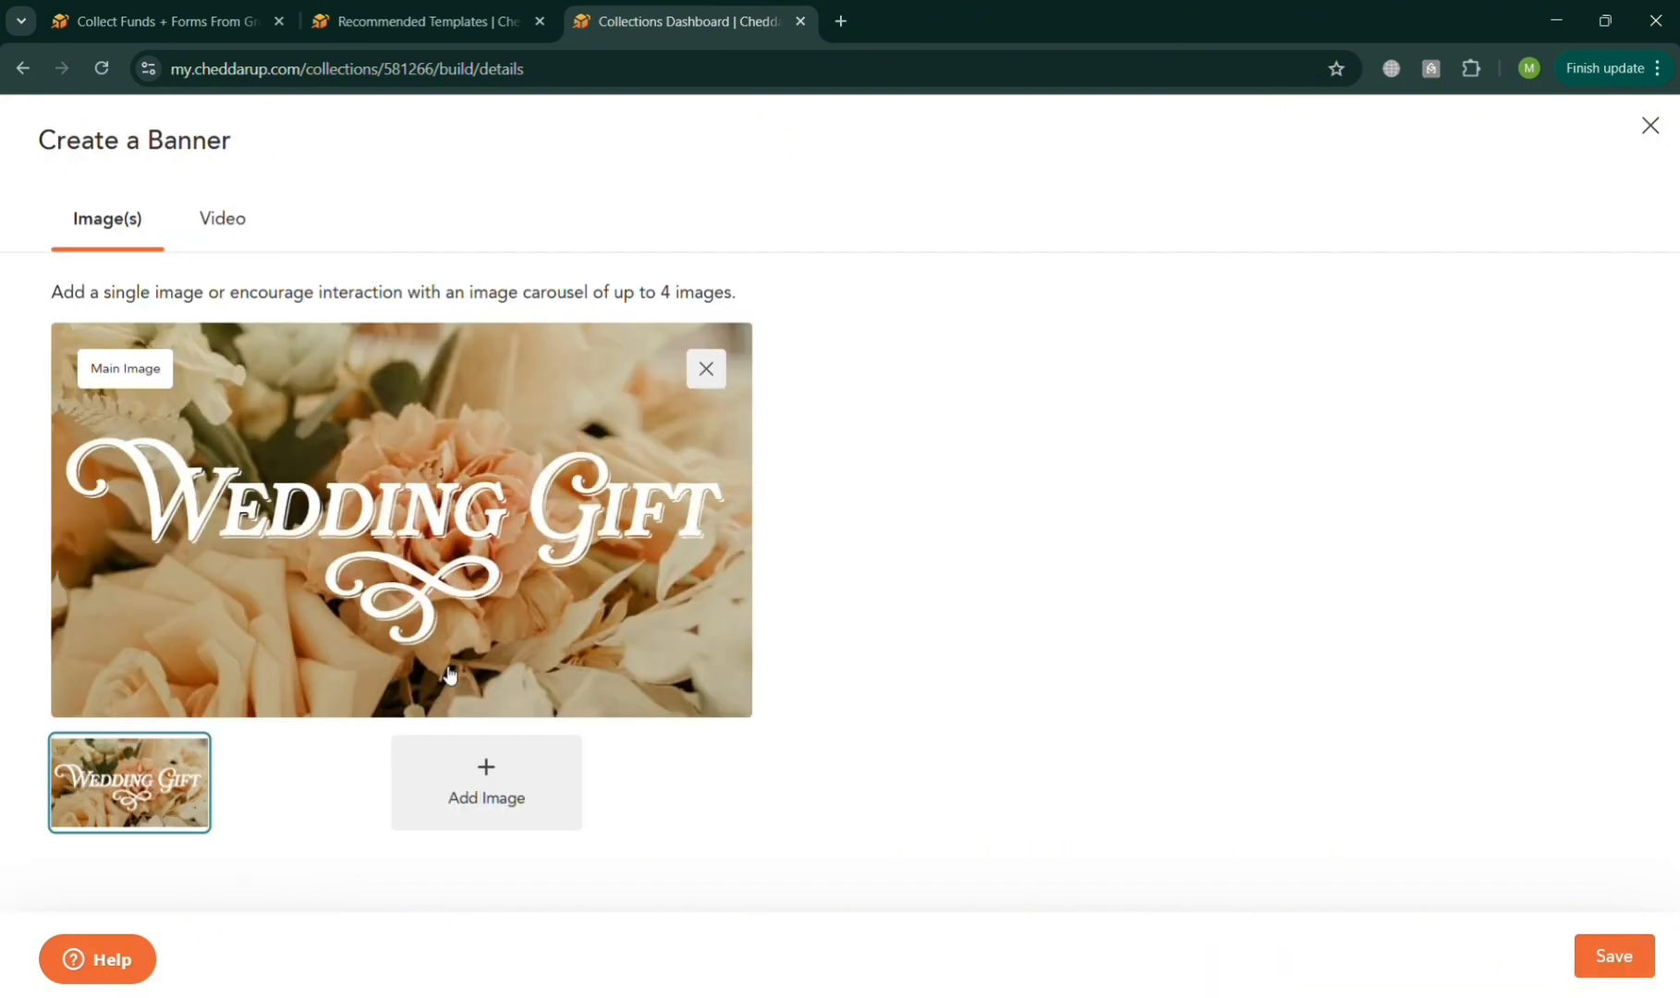
pyautogui.click(300, 812)
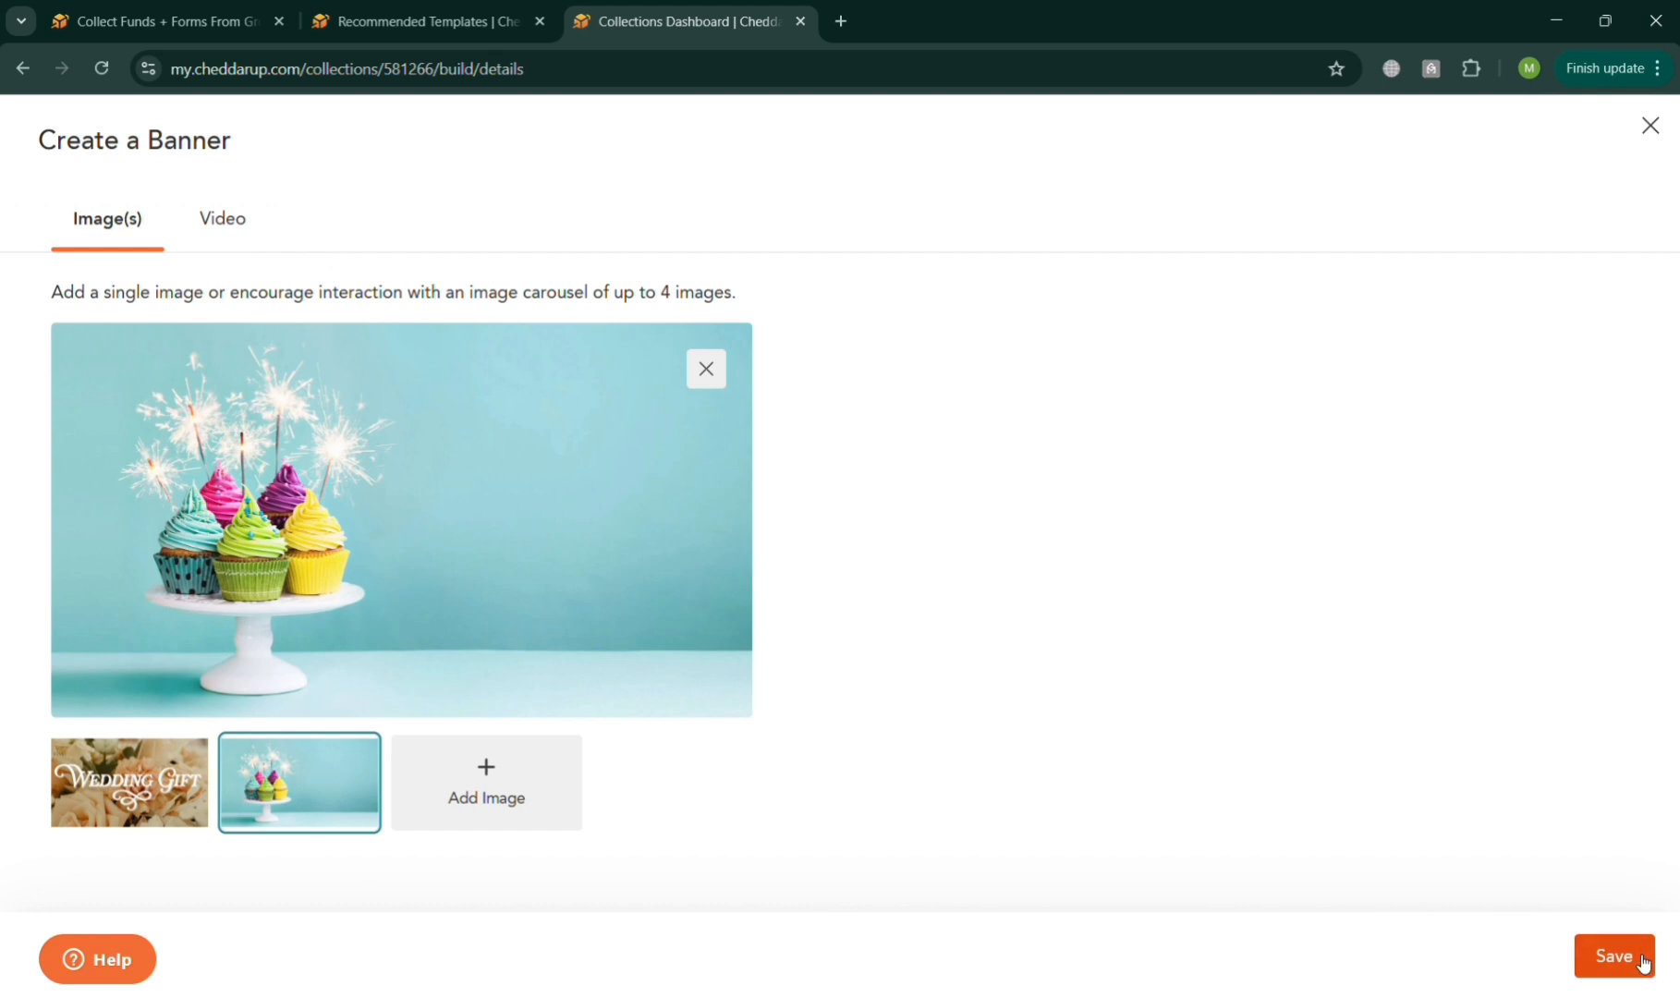
pyautogui.click(1614, 956)
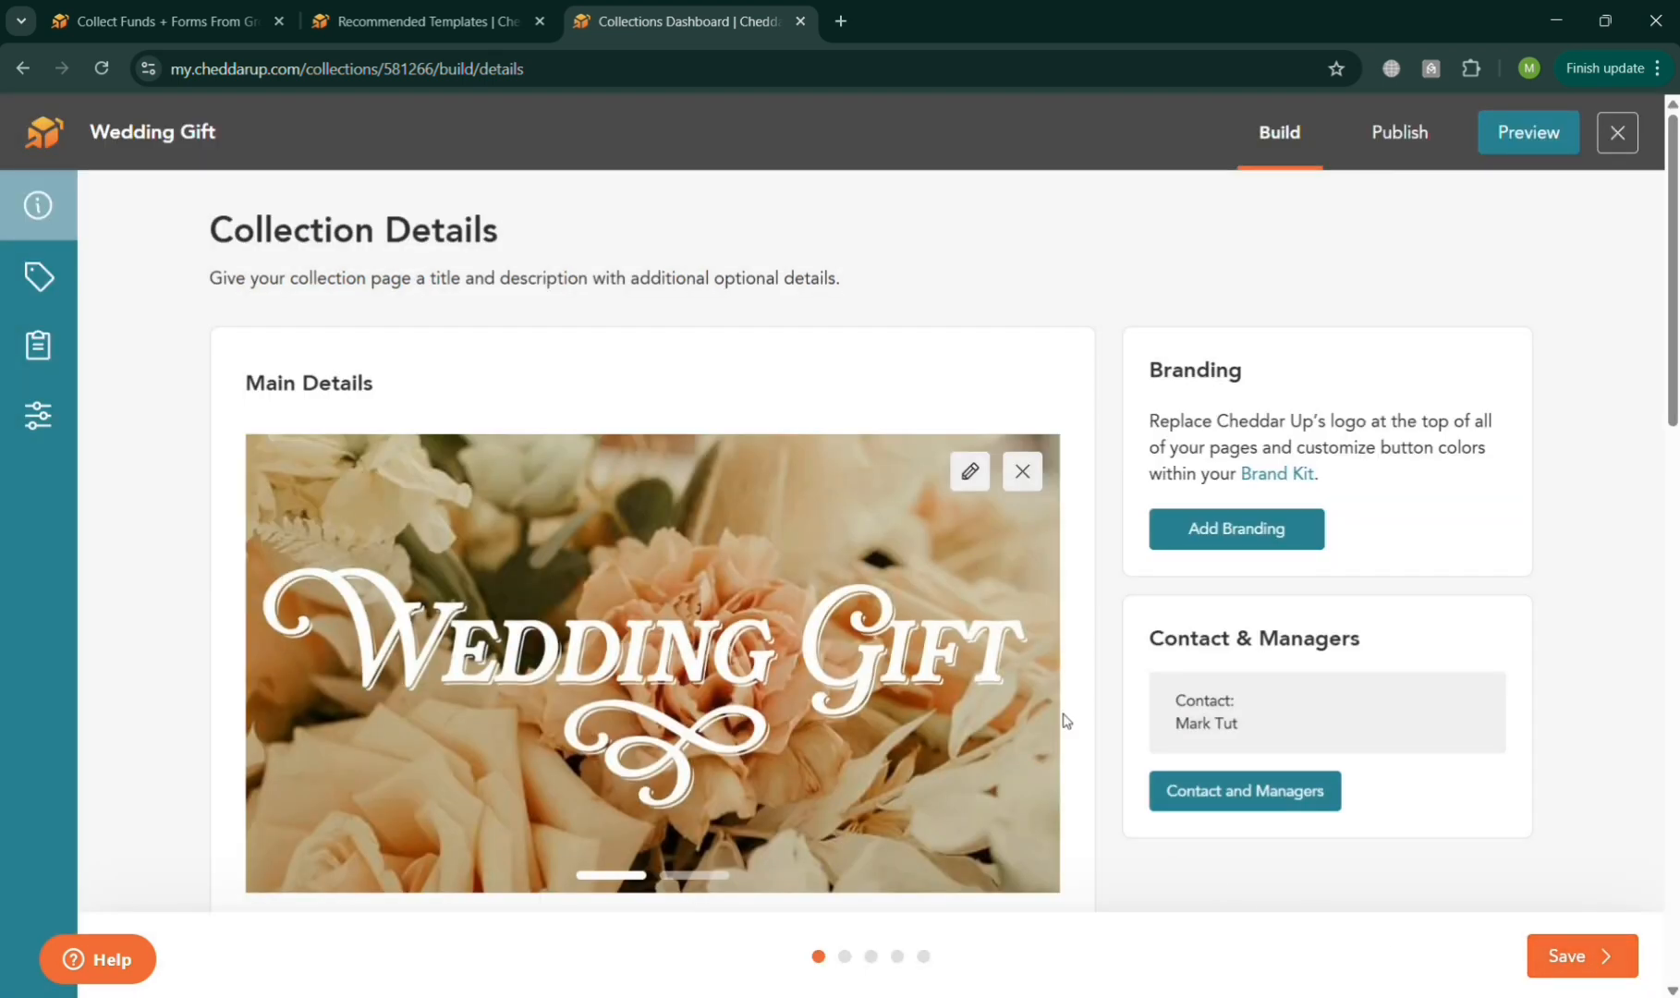
# Review the banner carousel, title and description in the collection's main details.
pyautogui.scroll(-5, 1065, 720)
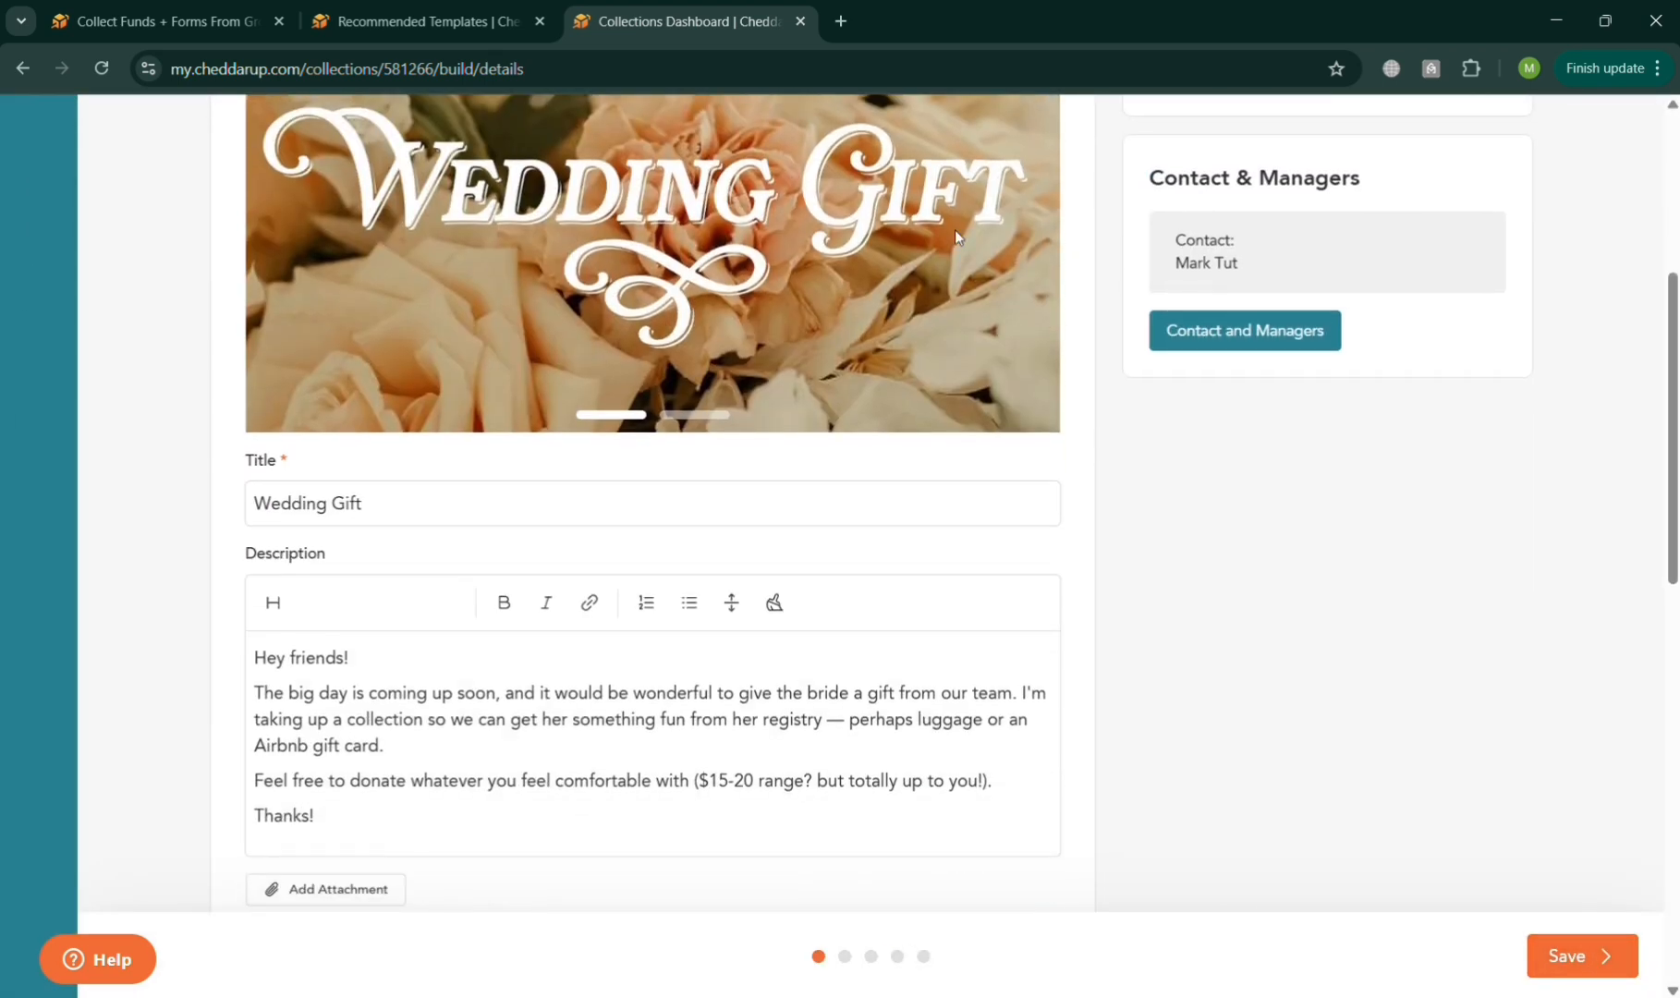
pyautogui.scroll(3, 495, 289)
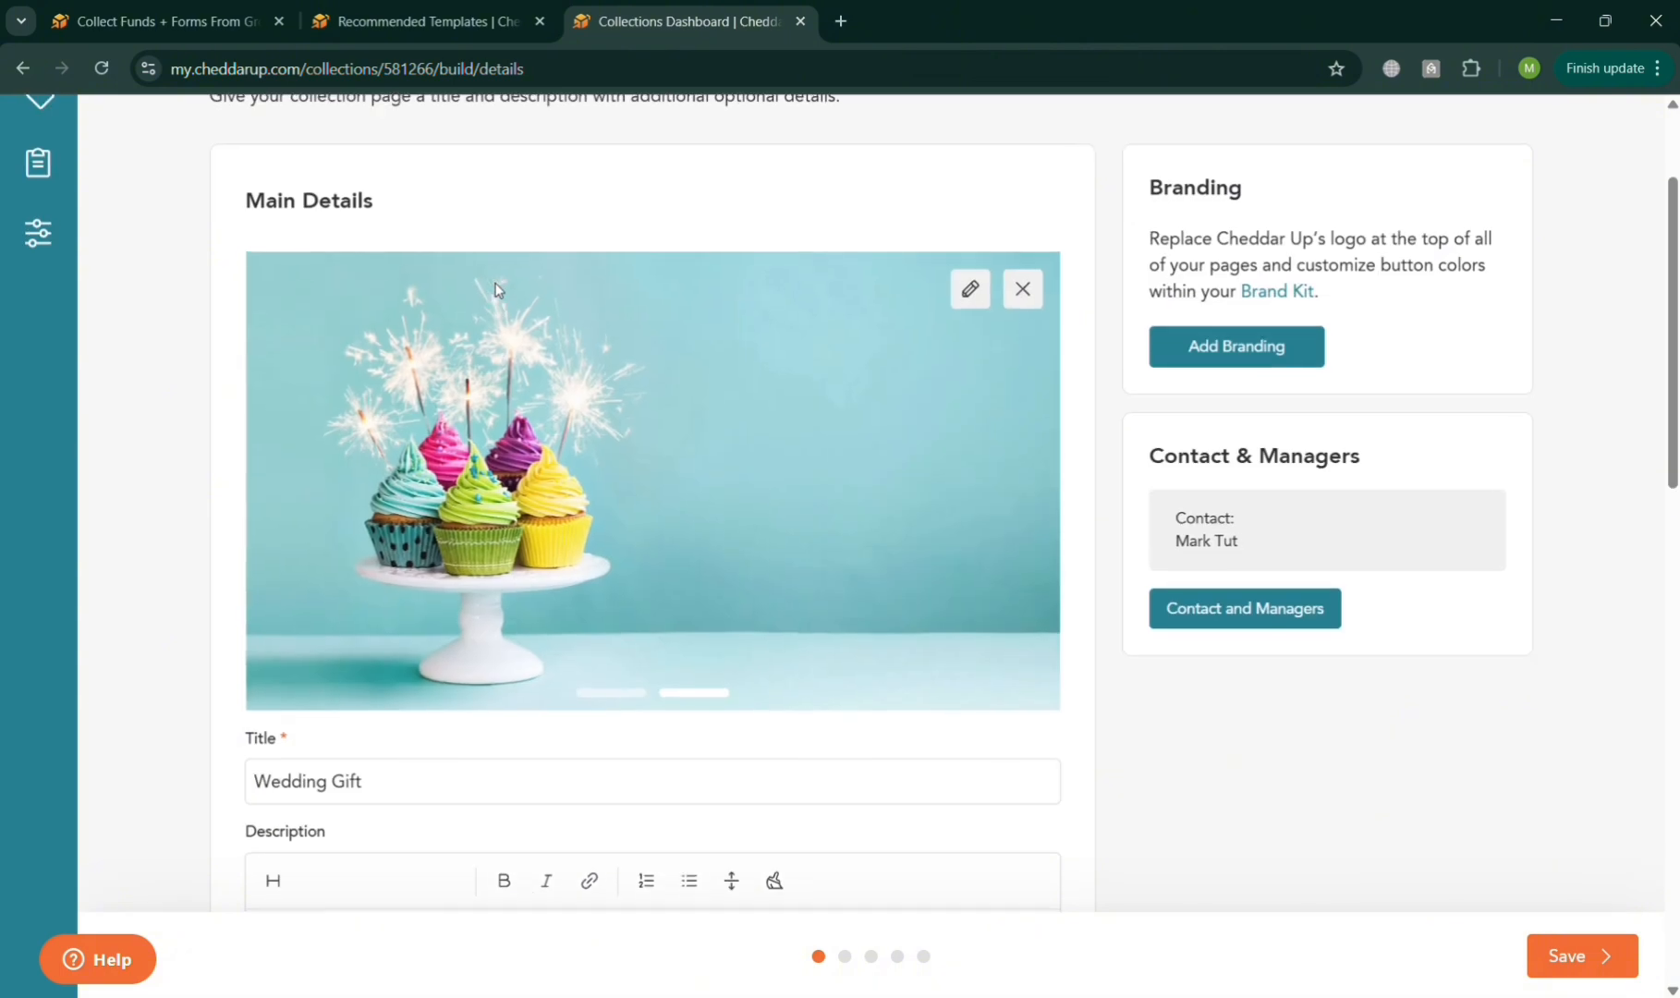
pyautogui.scroll(-6, 495, 289)
pyautogui.click(436, 207)
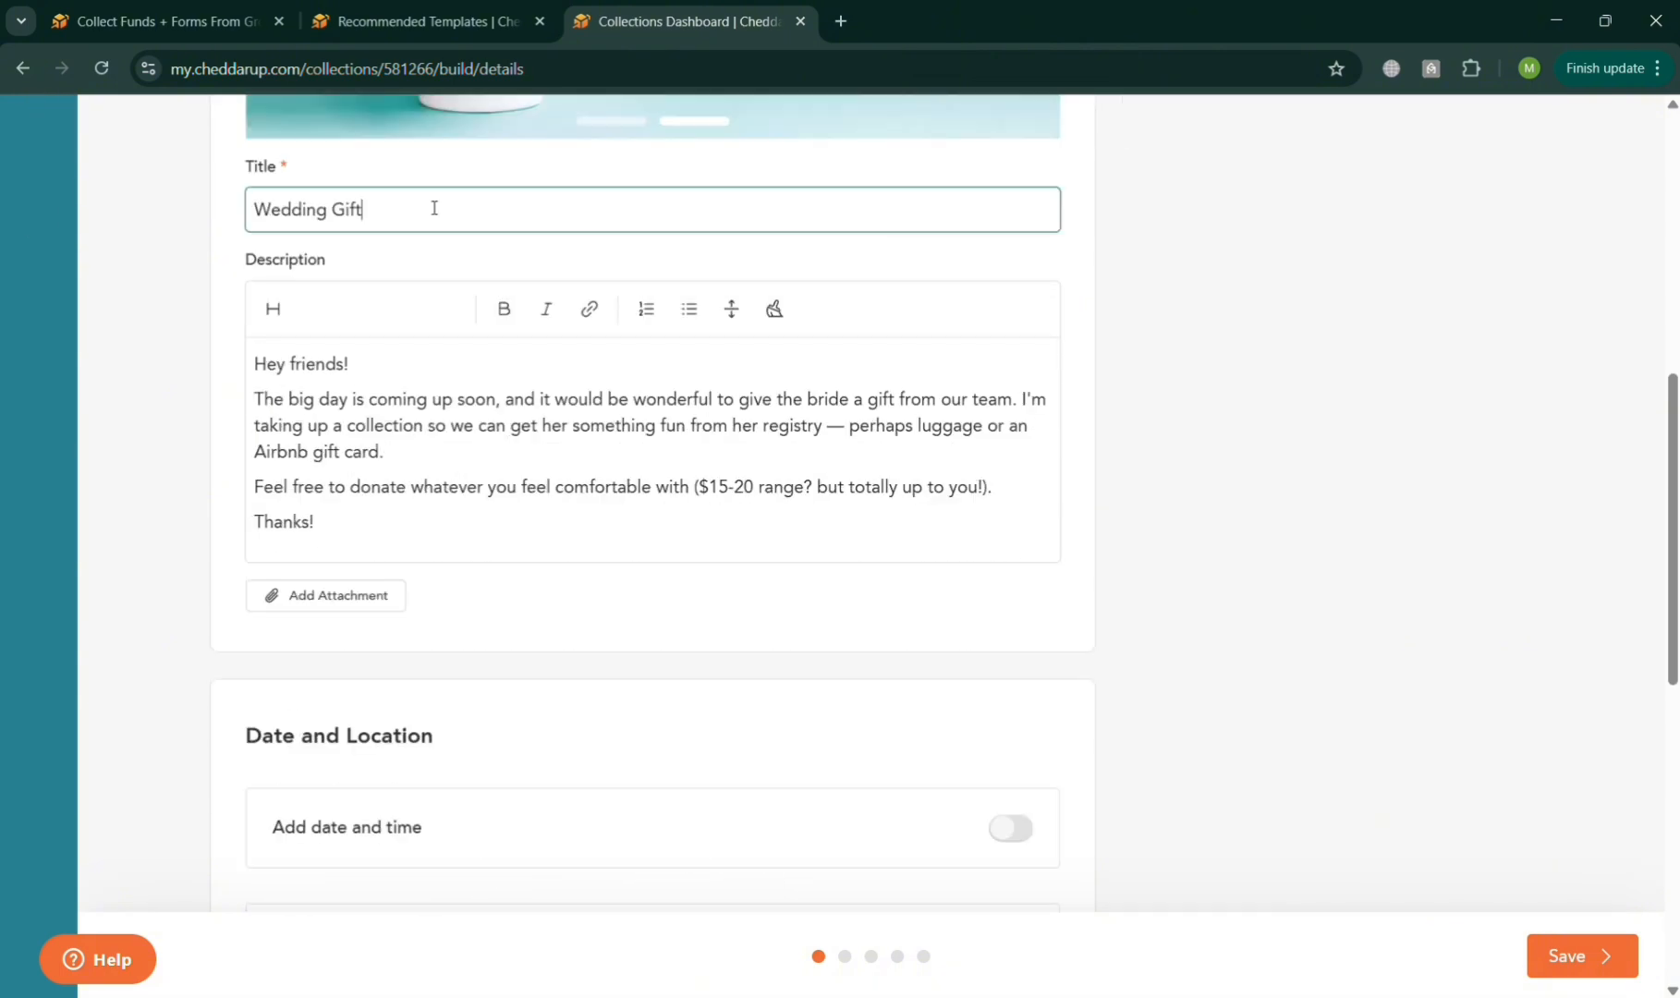
pyautogui.click(625, 457)
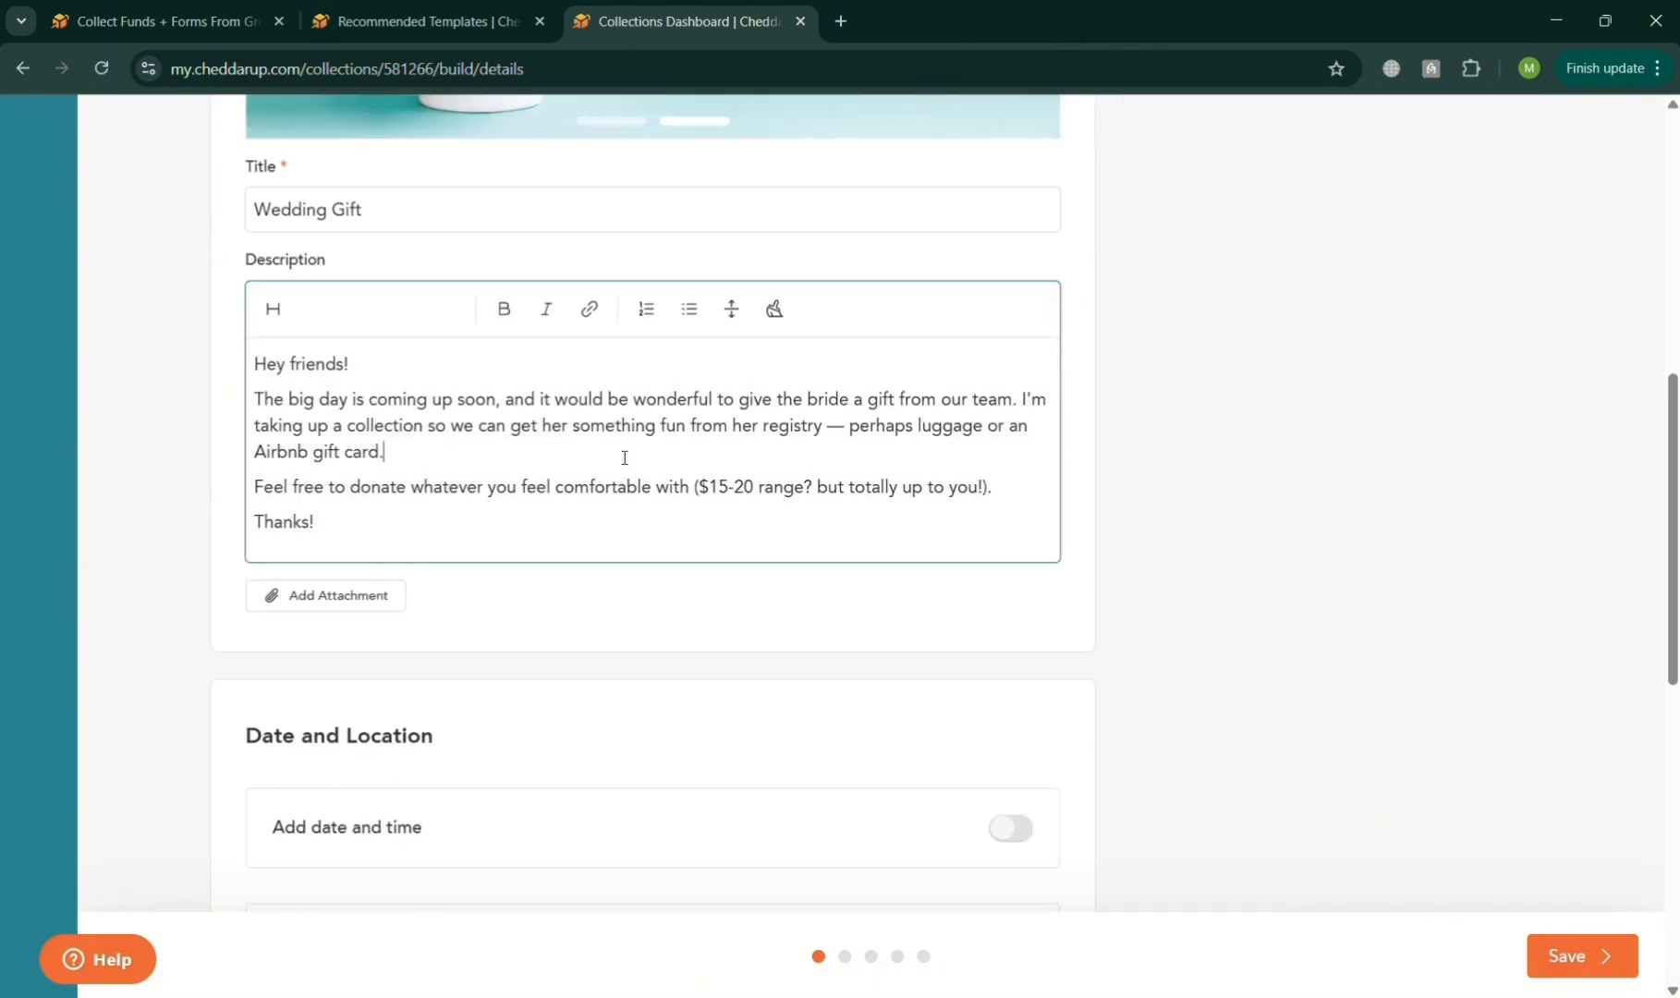
# Enable the collection's date and time option to view its fields, and disable it again.
pyautogui.scroll(-1, 625, 458)
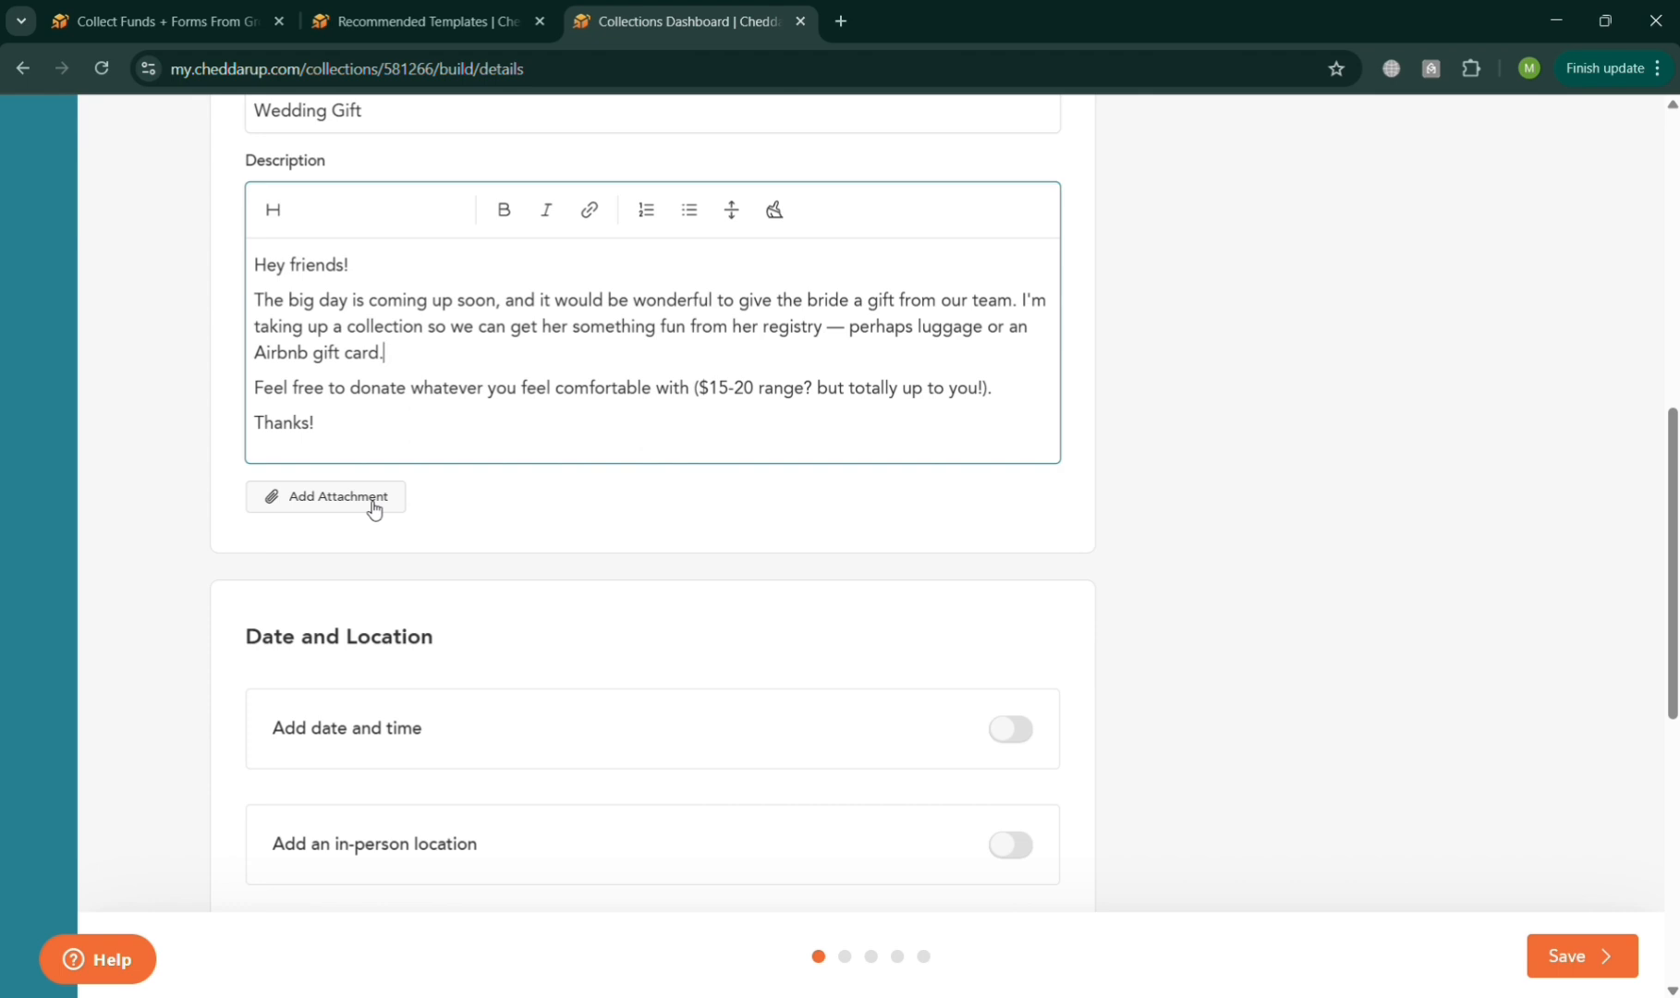
pyautogui.scroll(-3, 372, 506)
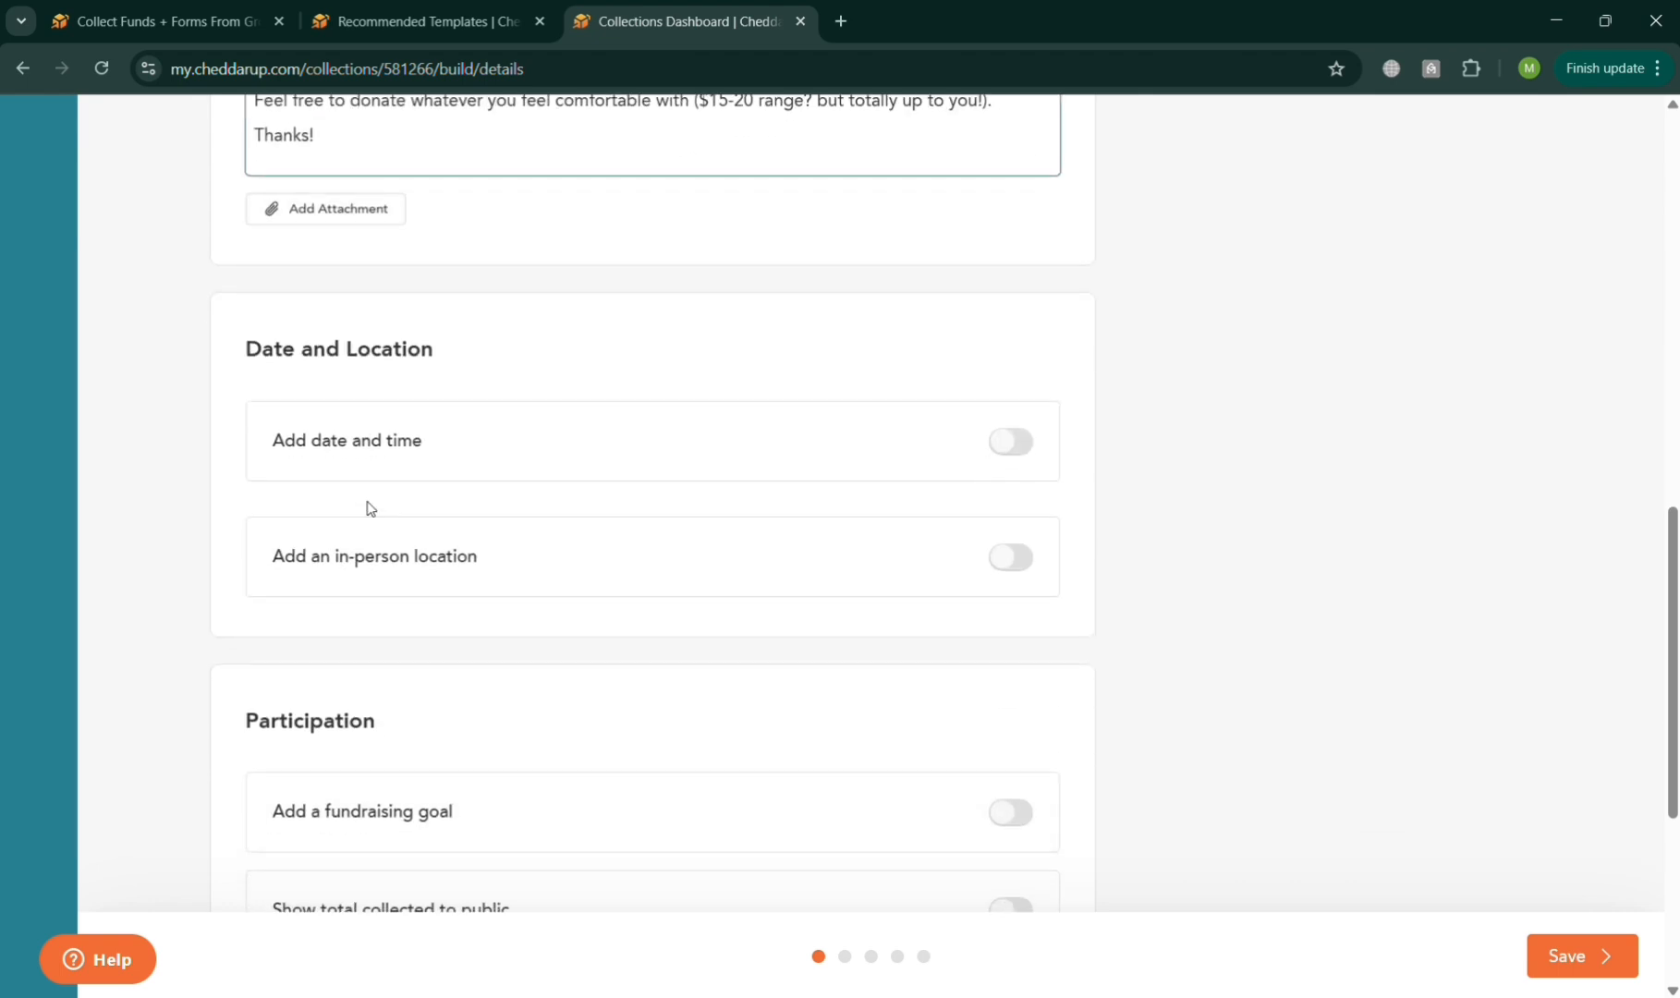
pyautogui.click(1022, 451)
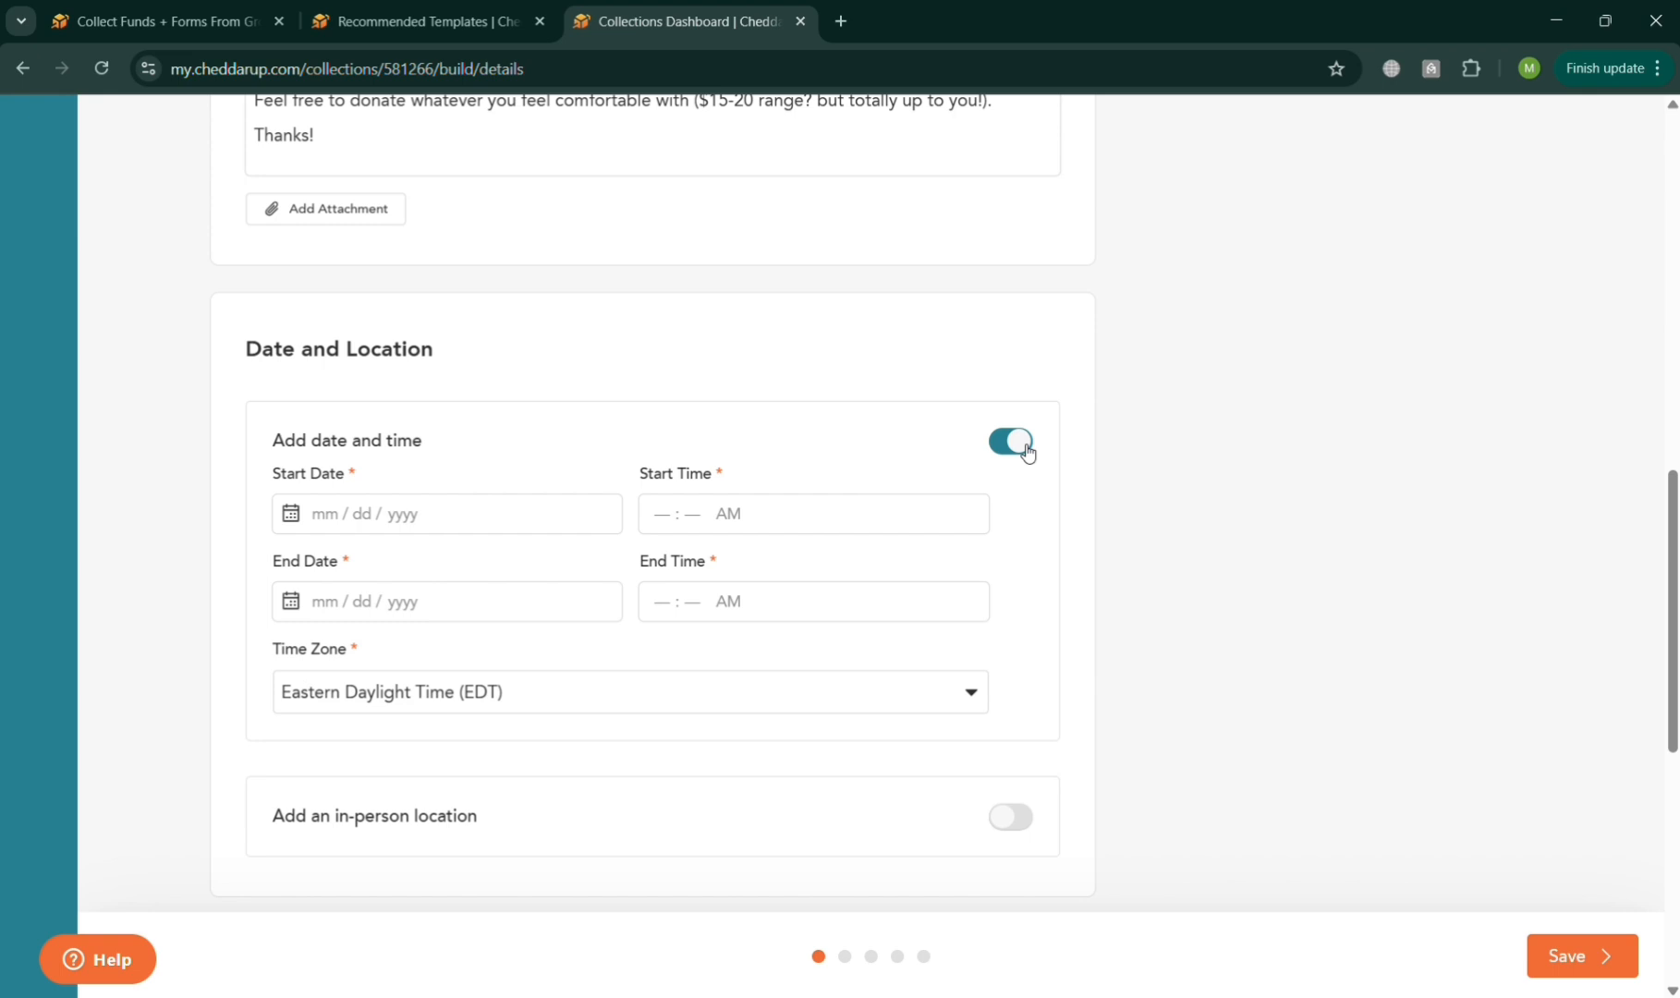
pyautogui.click(1015, 443)
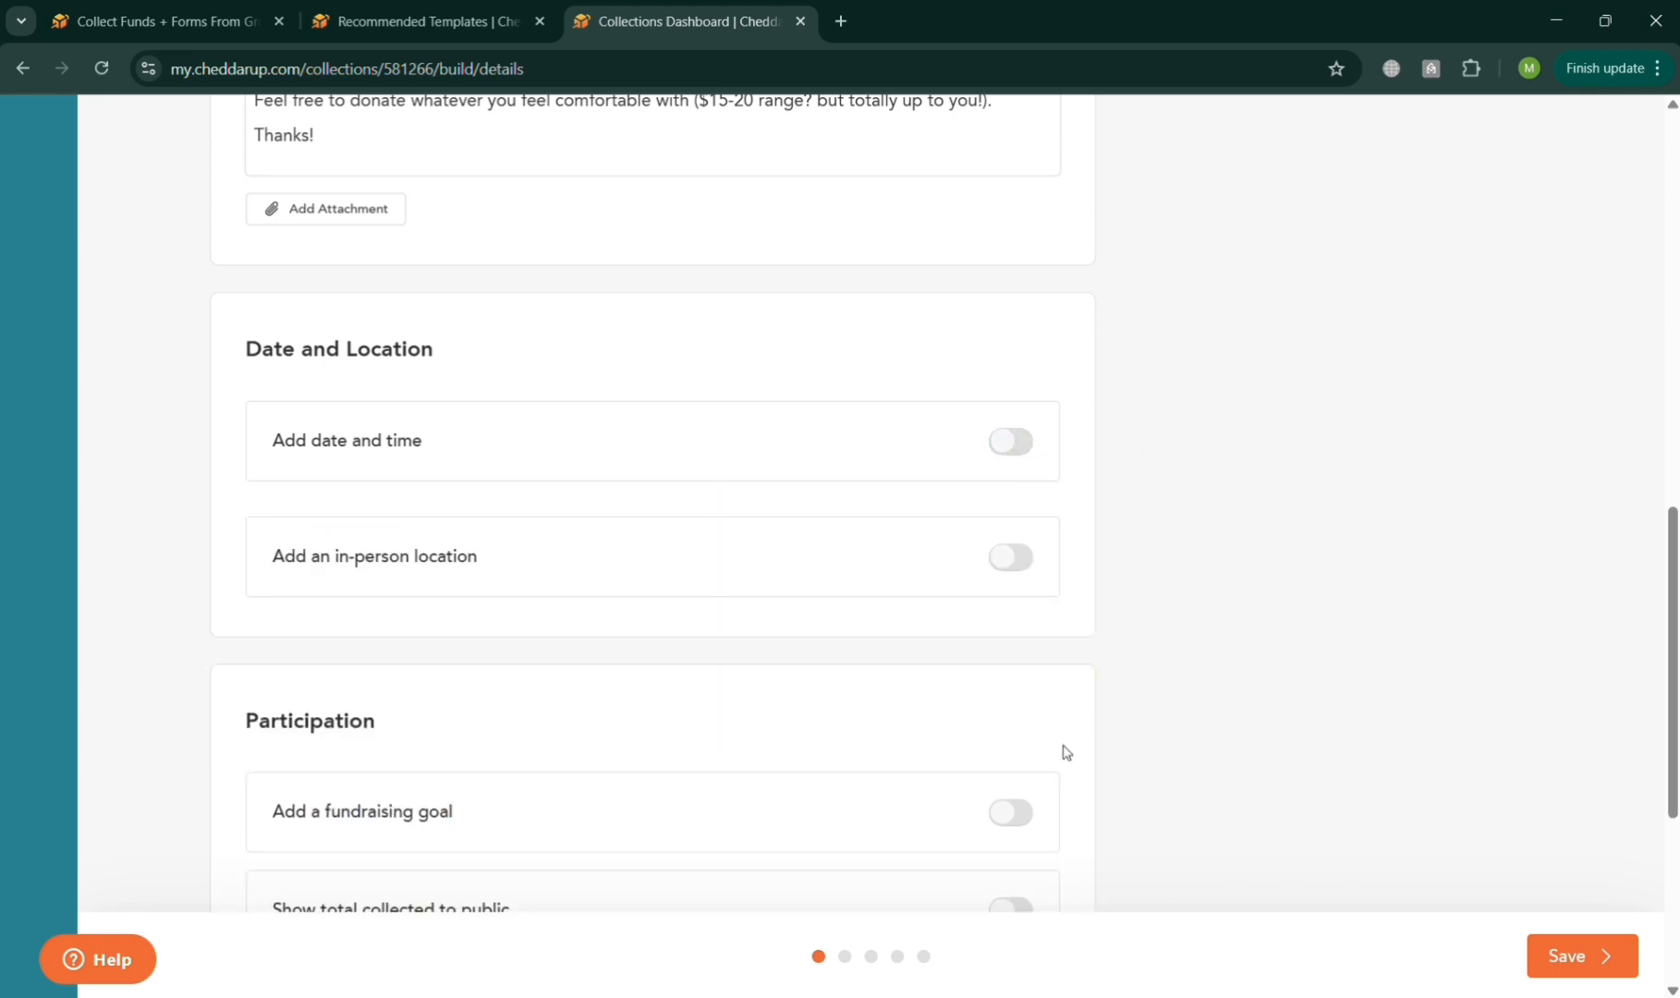
# Add a fundraising goal to the collection with a goal amount of $10,000.
pyautogui.scroll(-1, 1065, 754)
pyautogui.scroll(-1, 1064, 754)
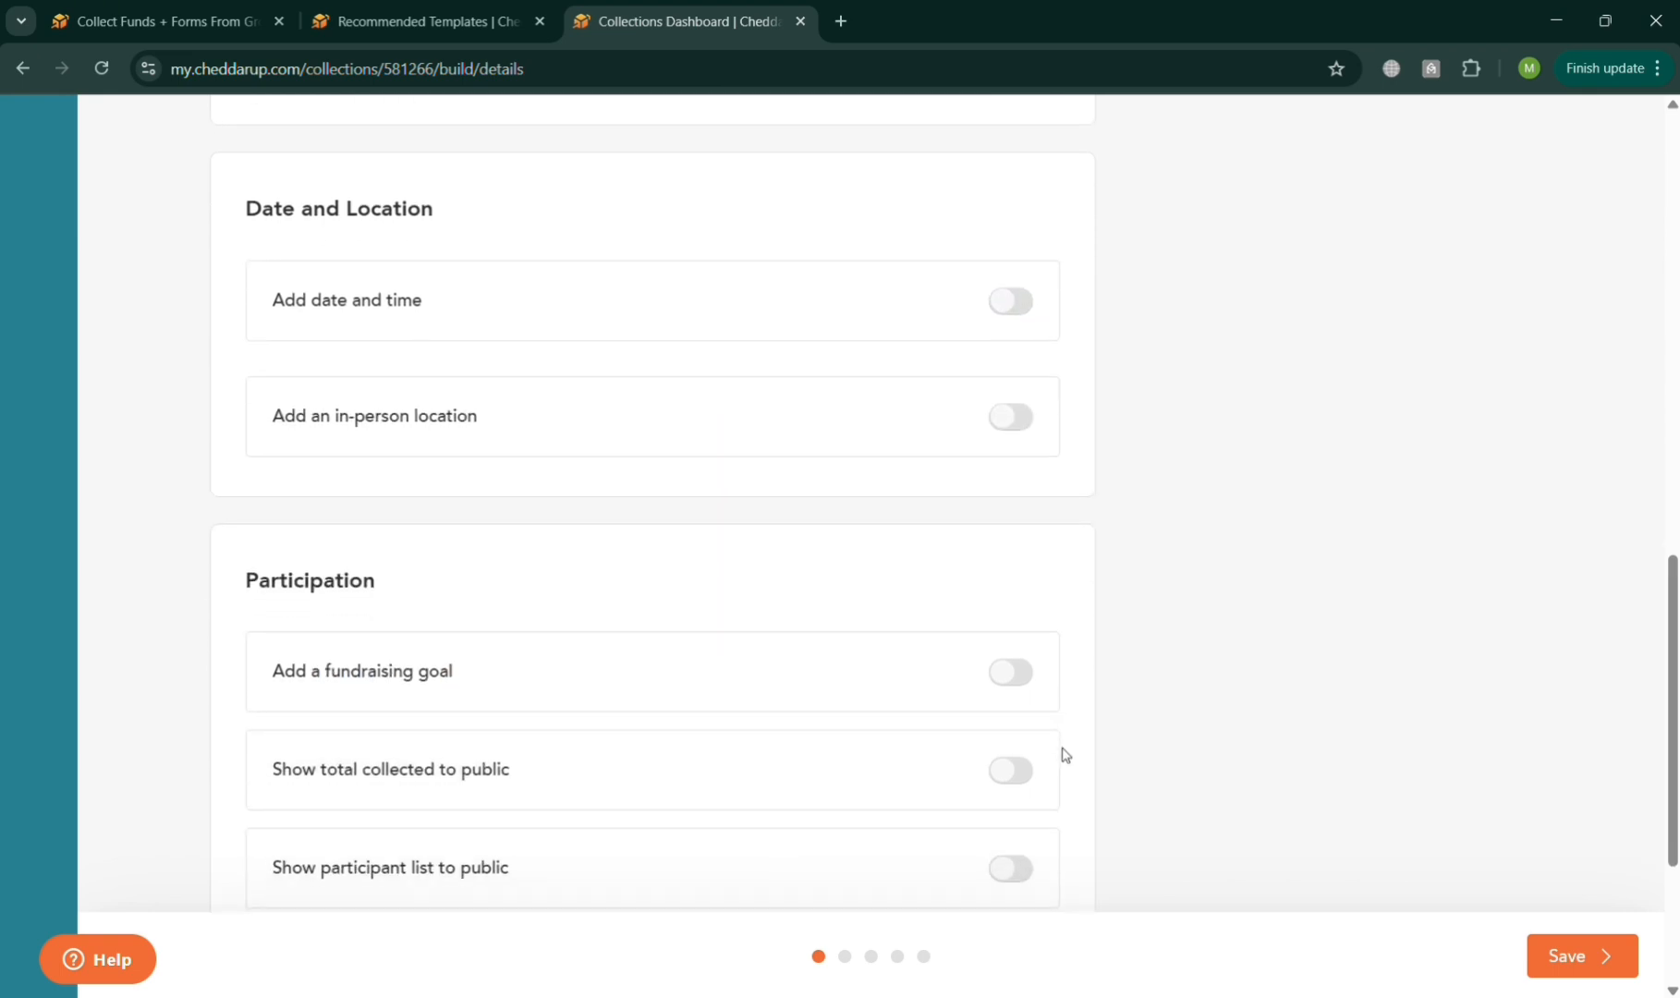
pyautogui.scroll(-1, 1065, 754)
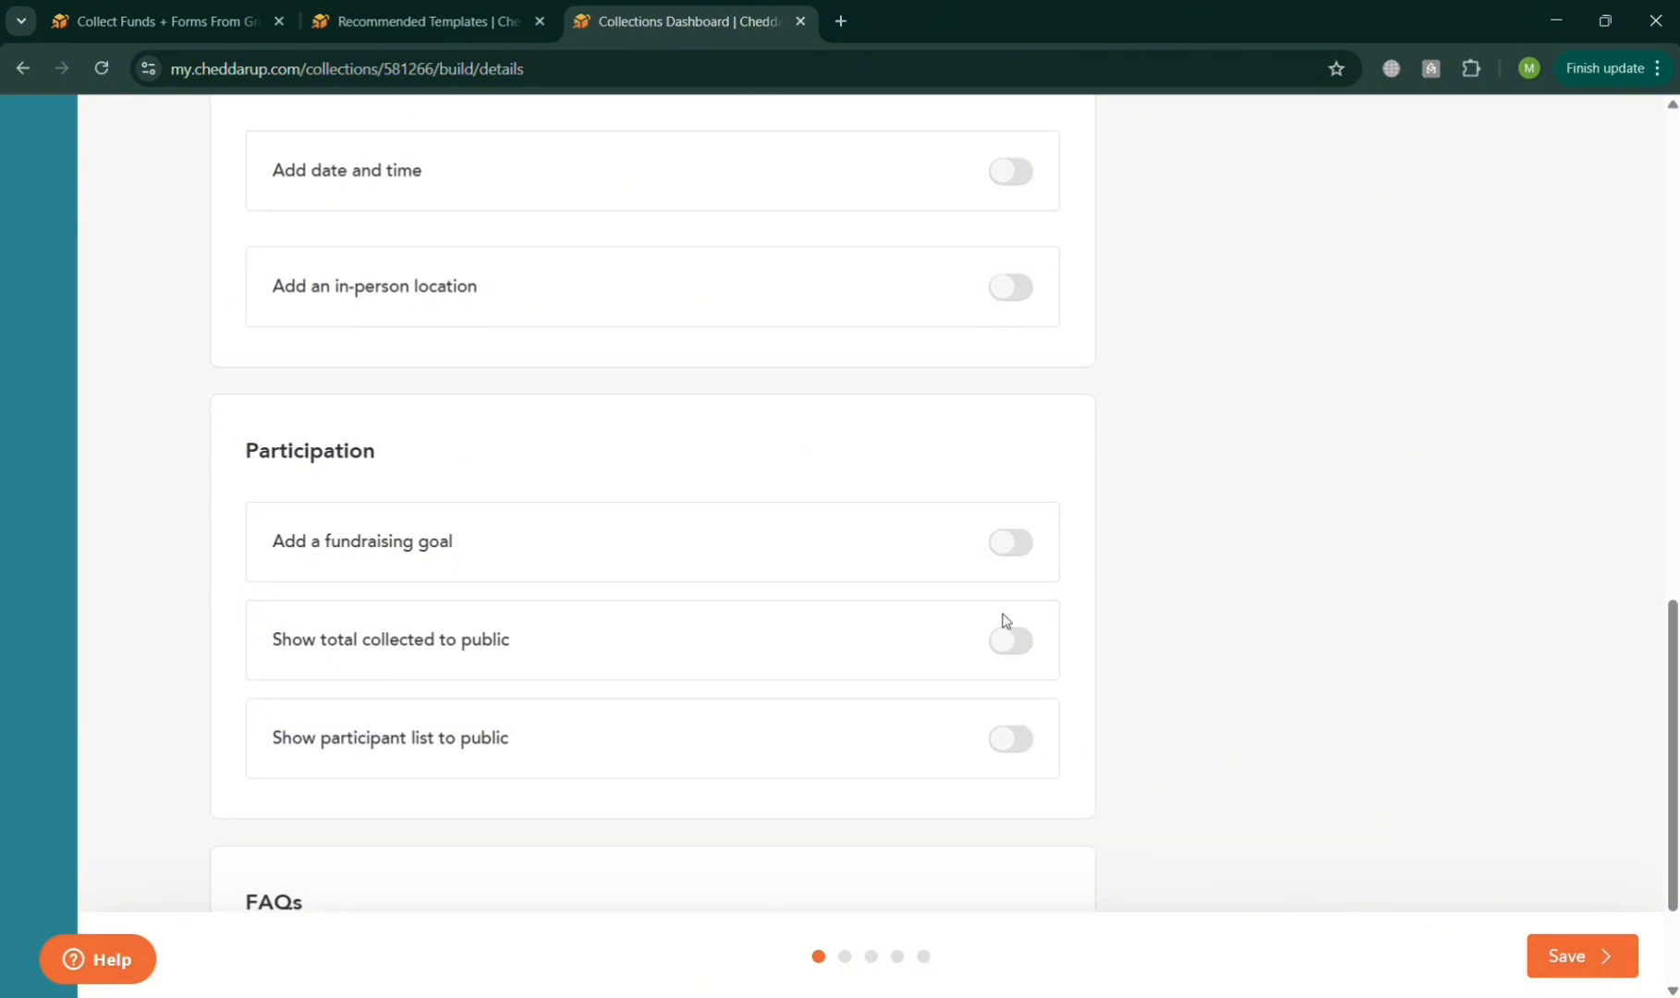
pyautogui.click(1014, 551)
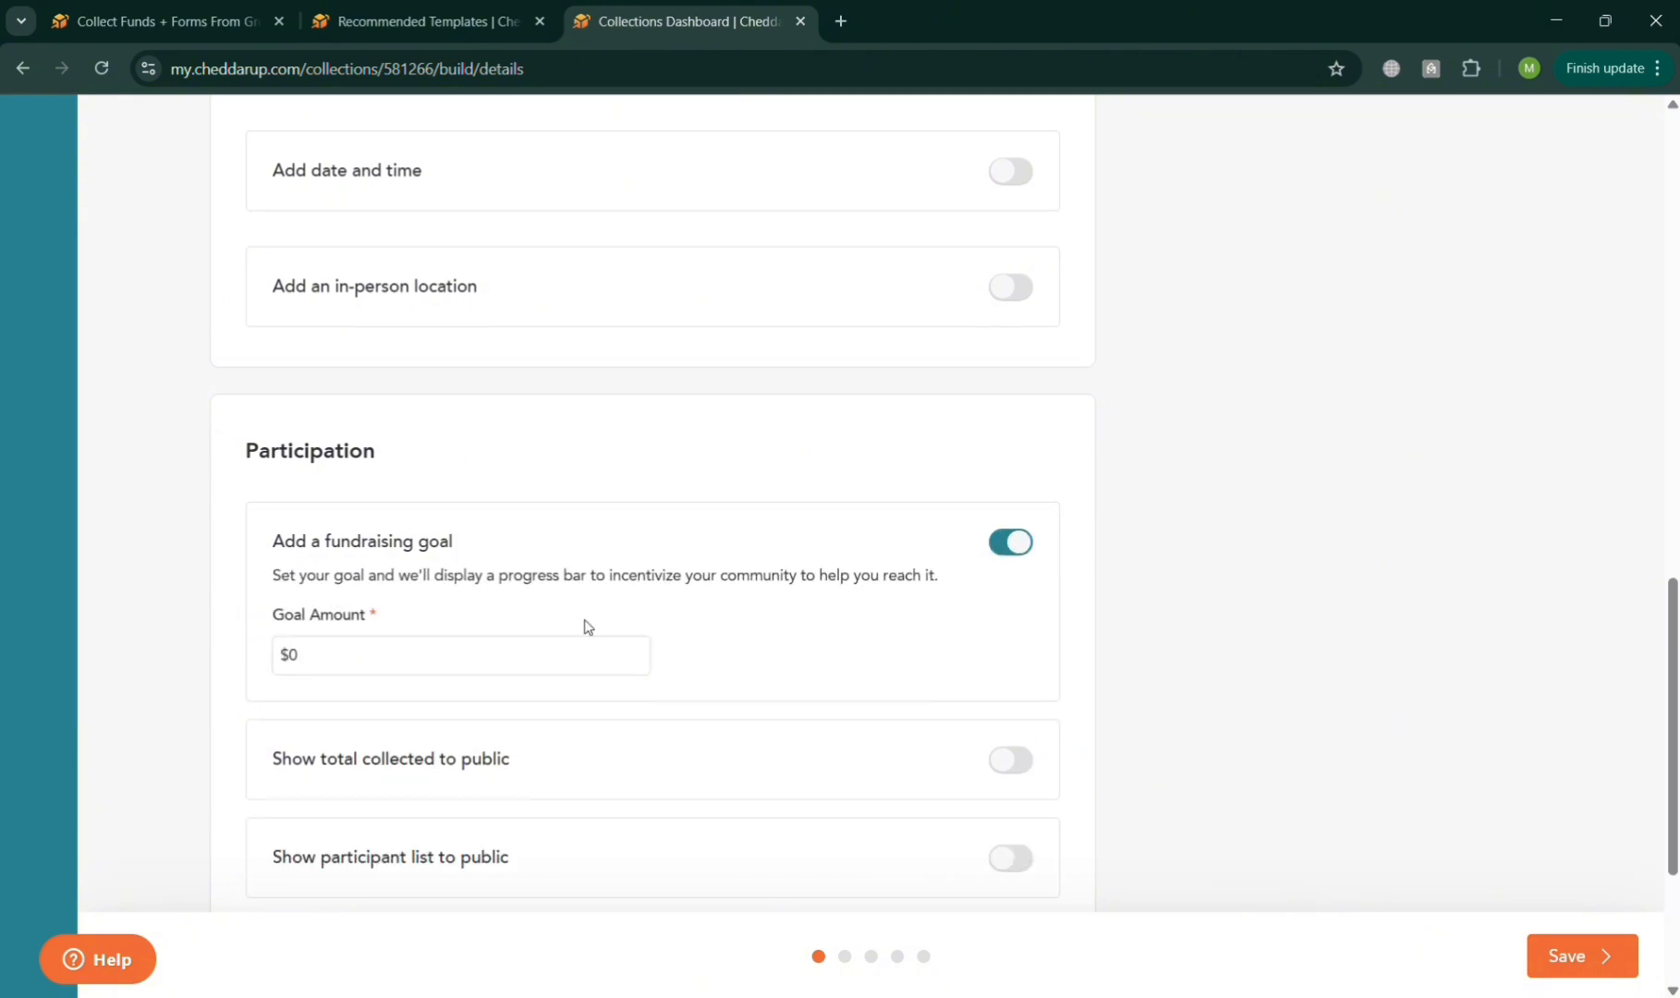
pyautogui.click(587, 672)
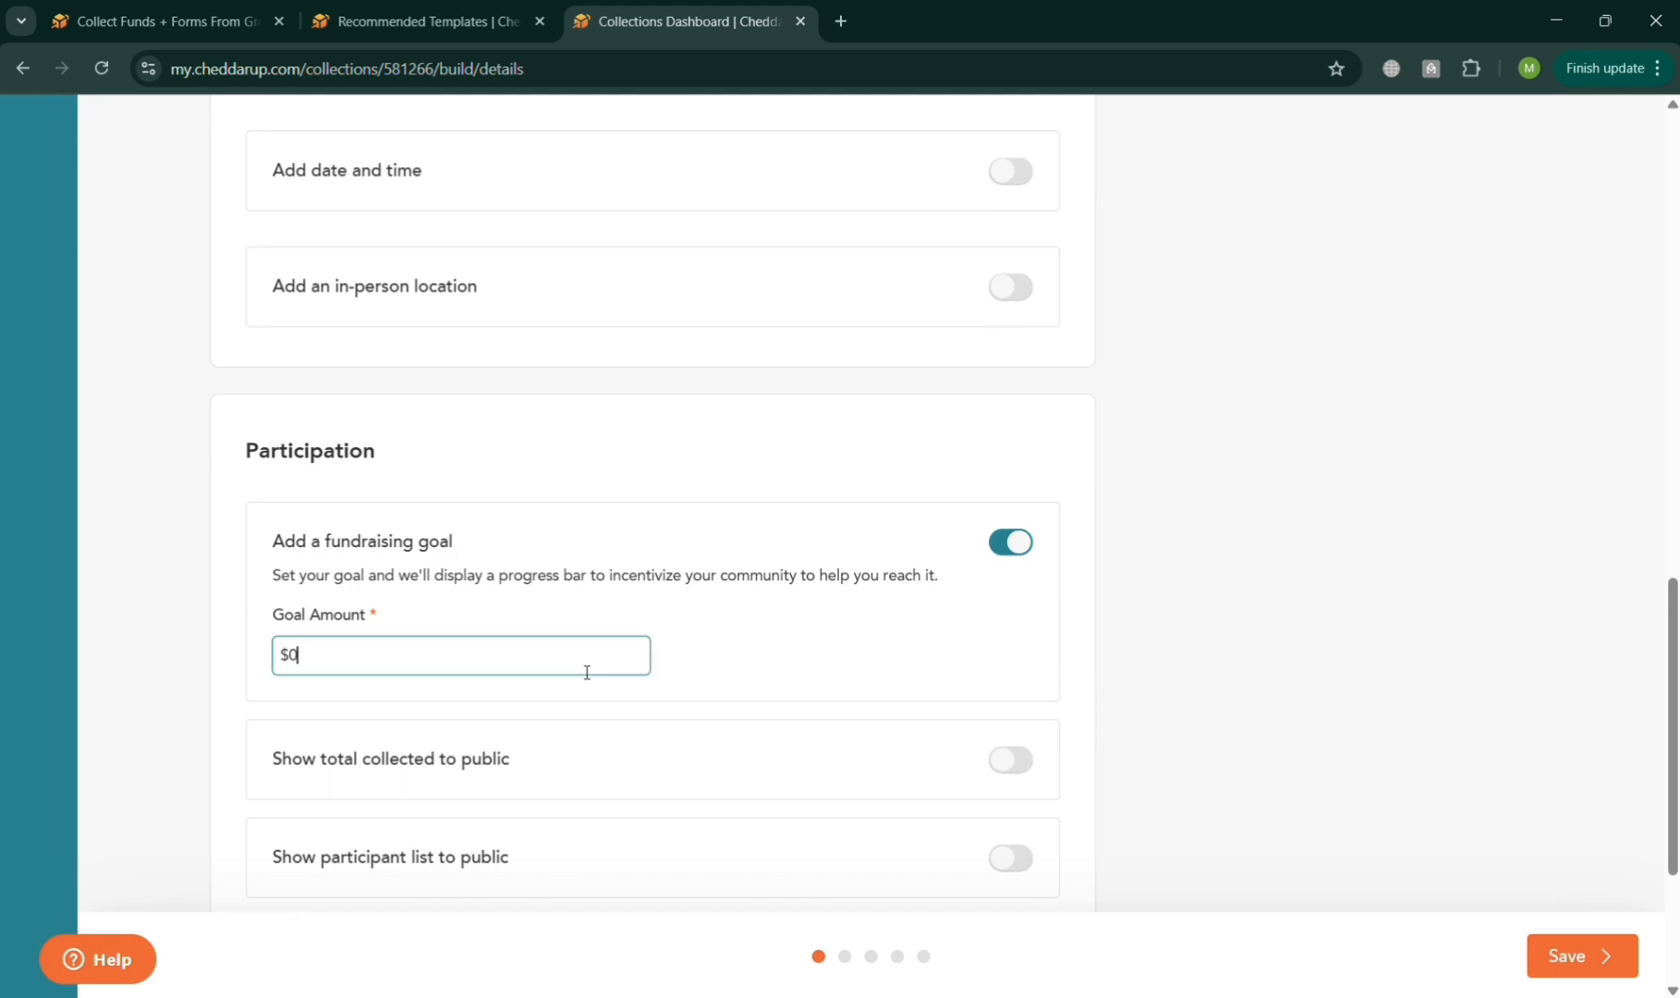
pyautogui.press('BackSpace')
pyautogui.write('10000')
pyautogui.scroll(-1, 586, 672)
pyautogui.click(579, 671)
pyautogui.scroll(-1, 579, 672)
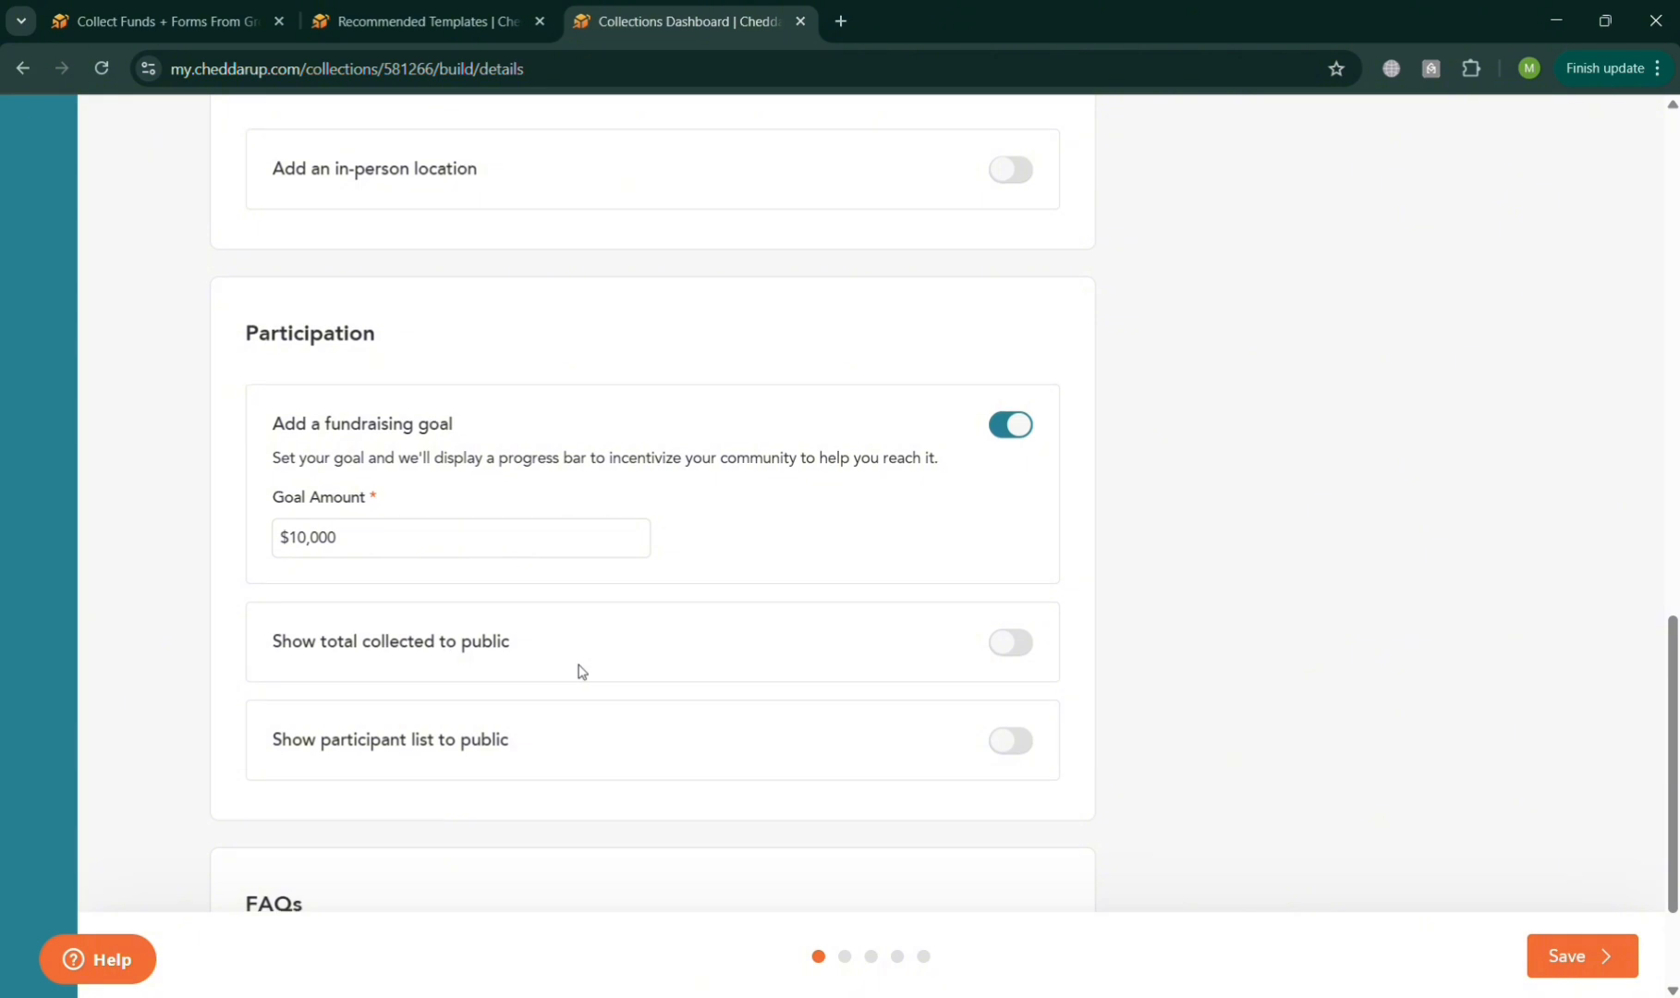
# Enable showing the total collected to the public and disable it again.
pyautogui.click(1029, 652)
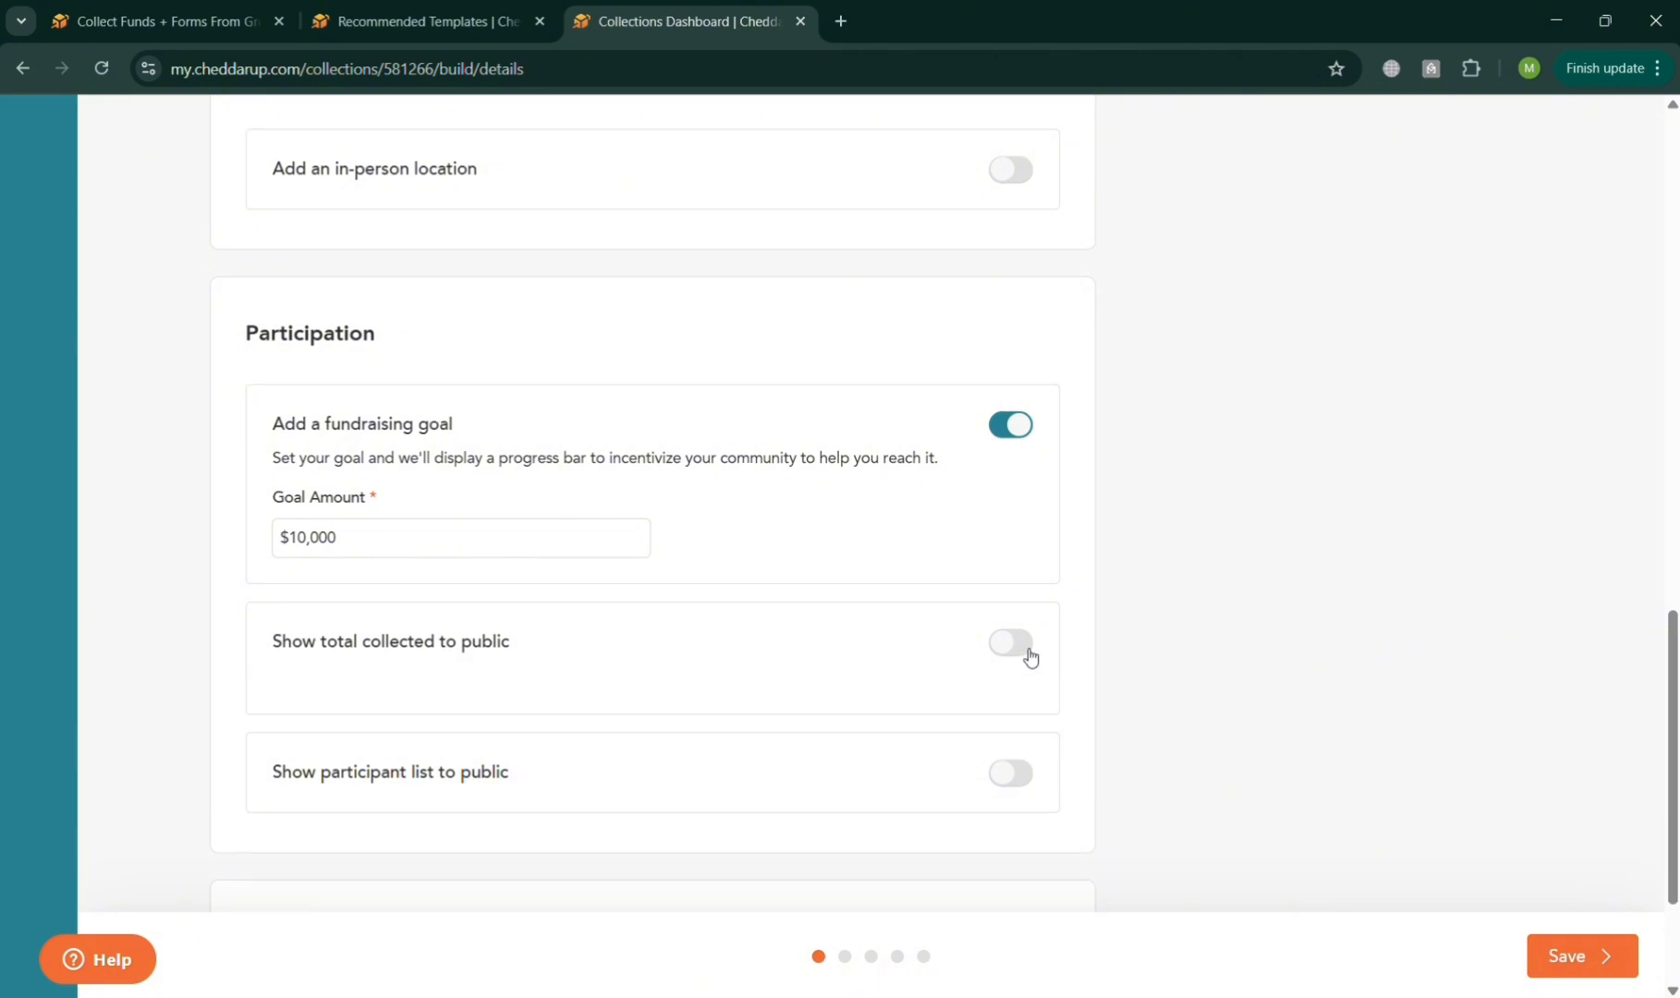
pyautogui.click(1029, 654)
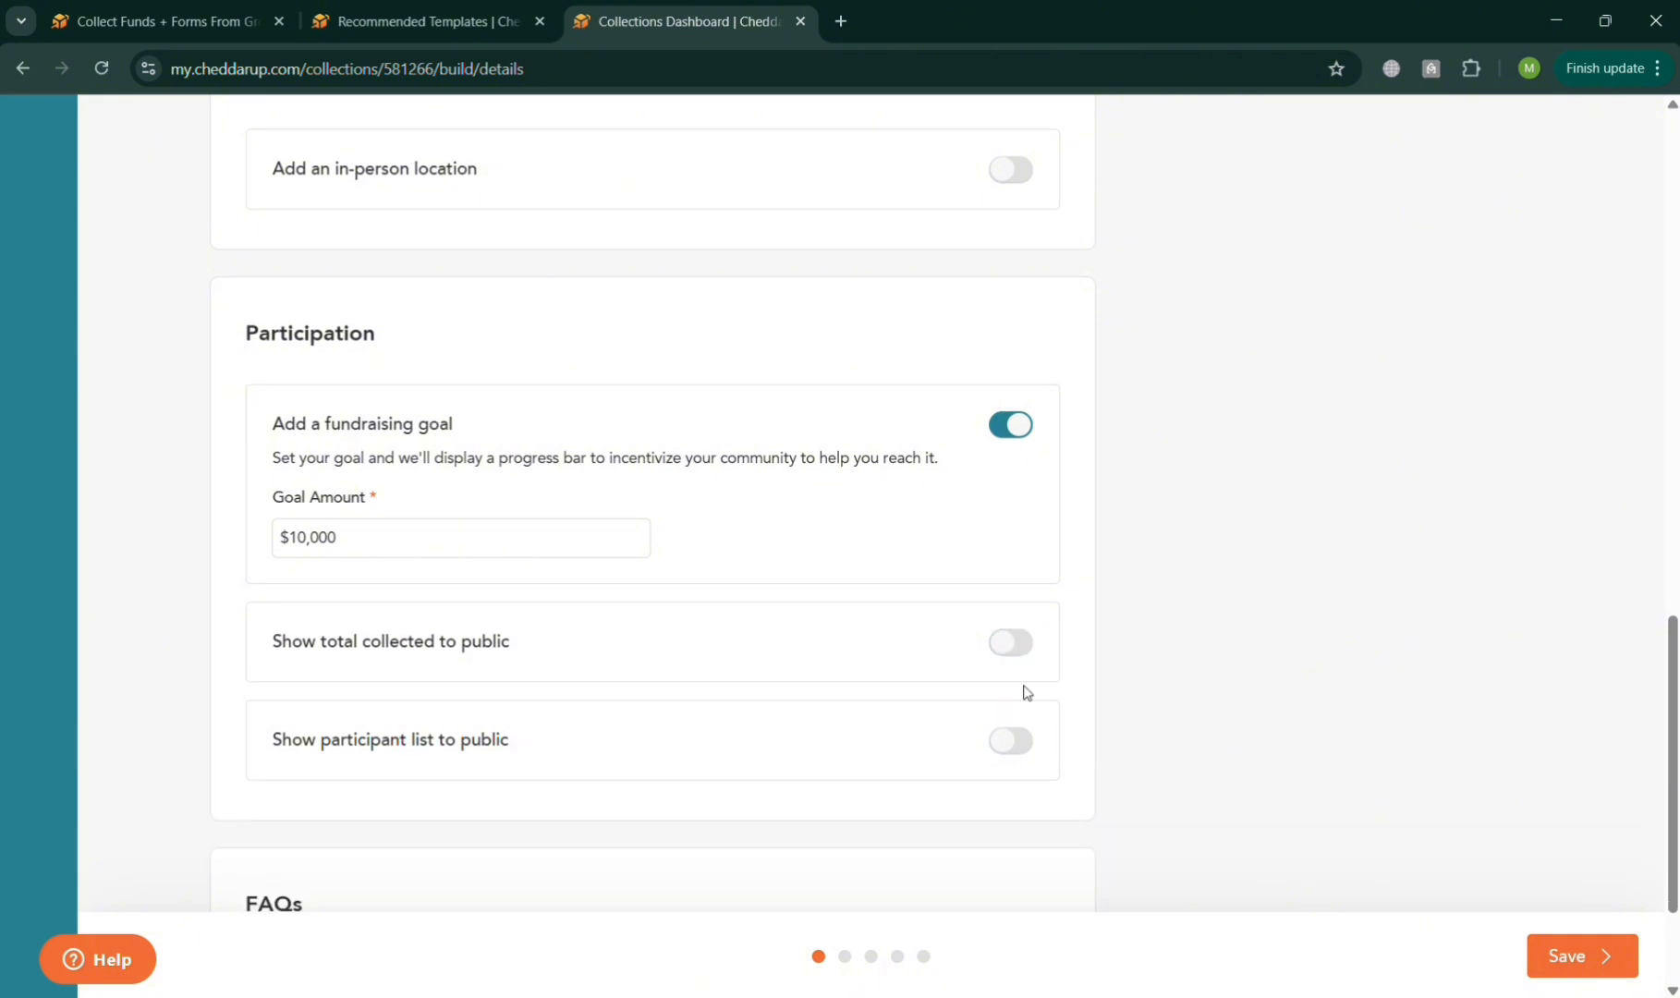
pyautogui.scroll(-2, 1018, 748)
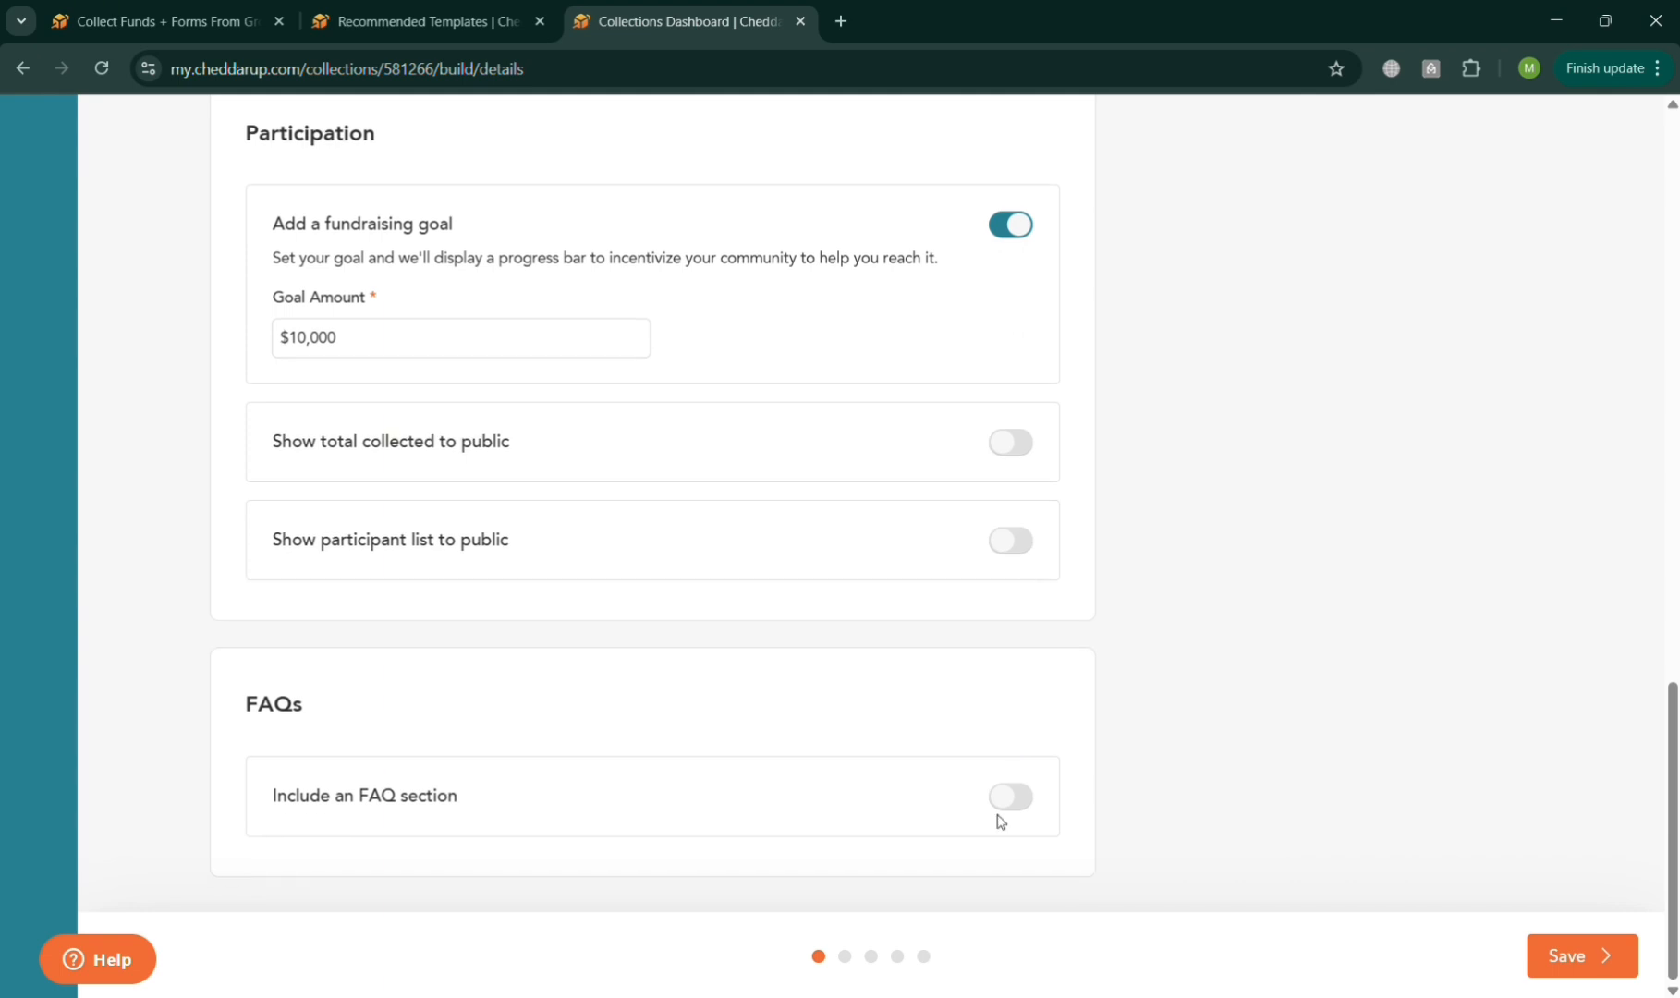
# Open the collection's Items section and view the item types that can be added.
pyautogui.scroll(15, 997, 814)
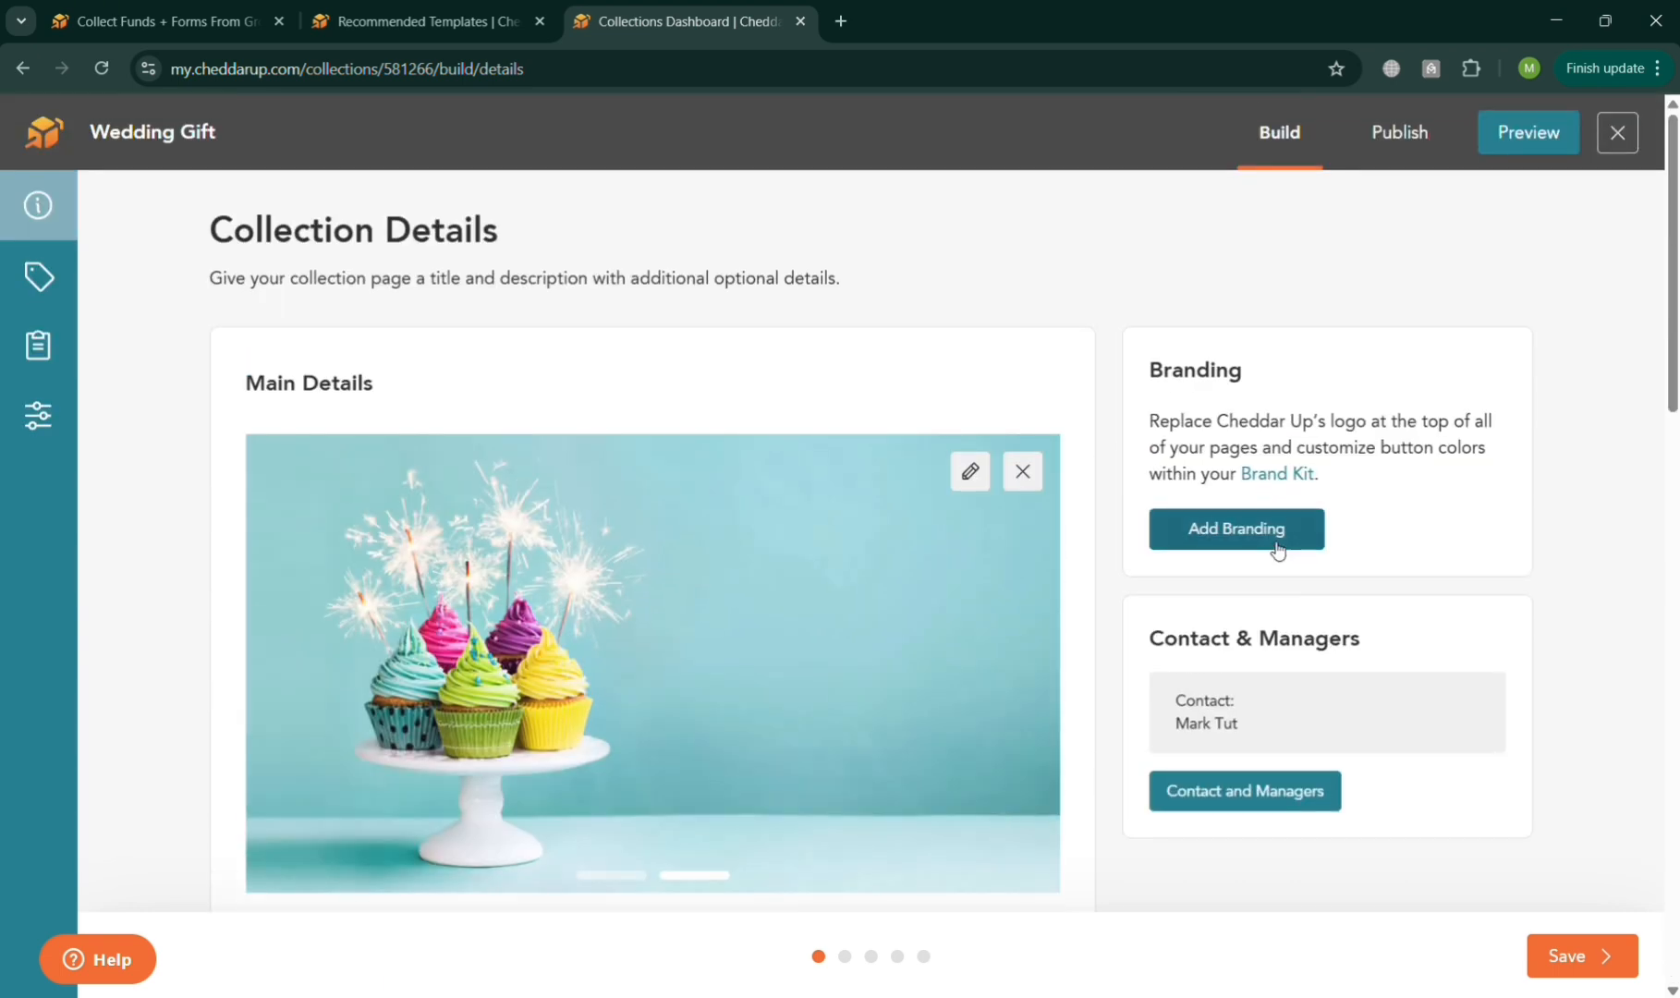
pyautogui.moveTo(83, 316)
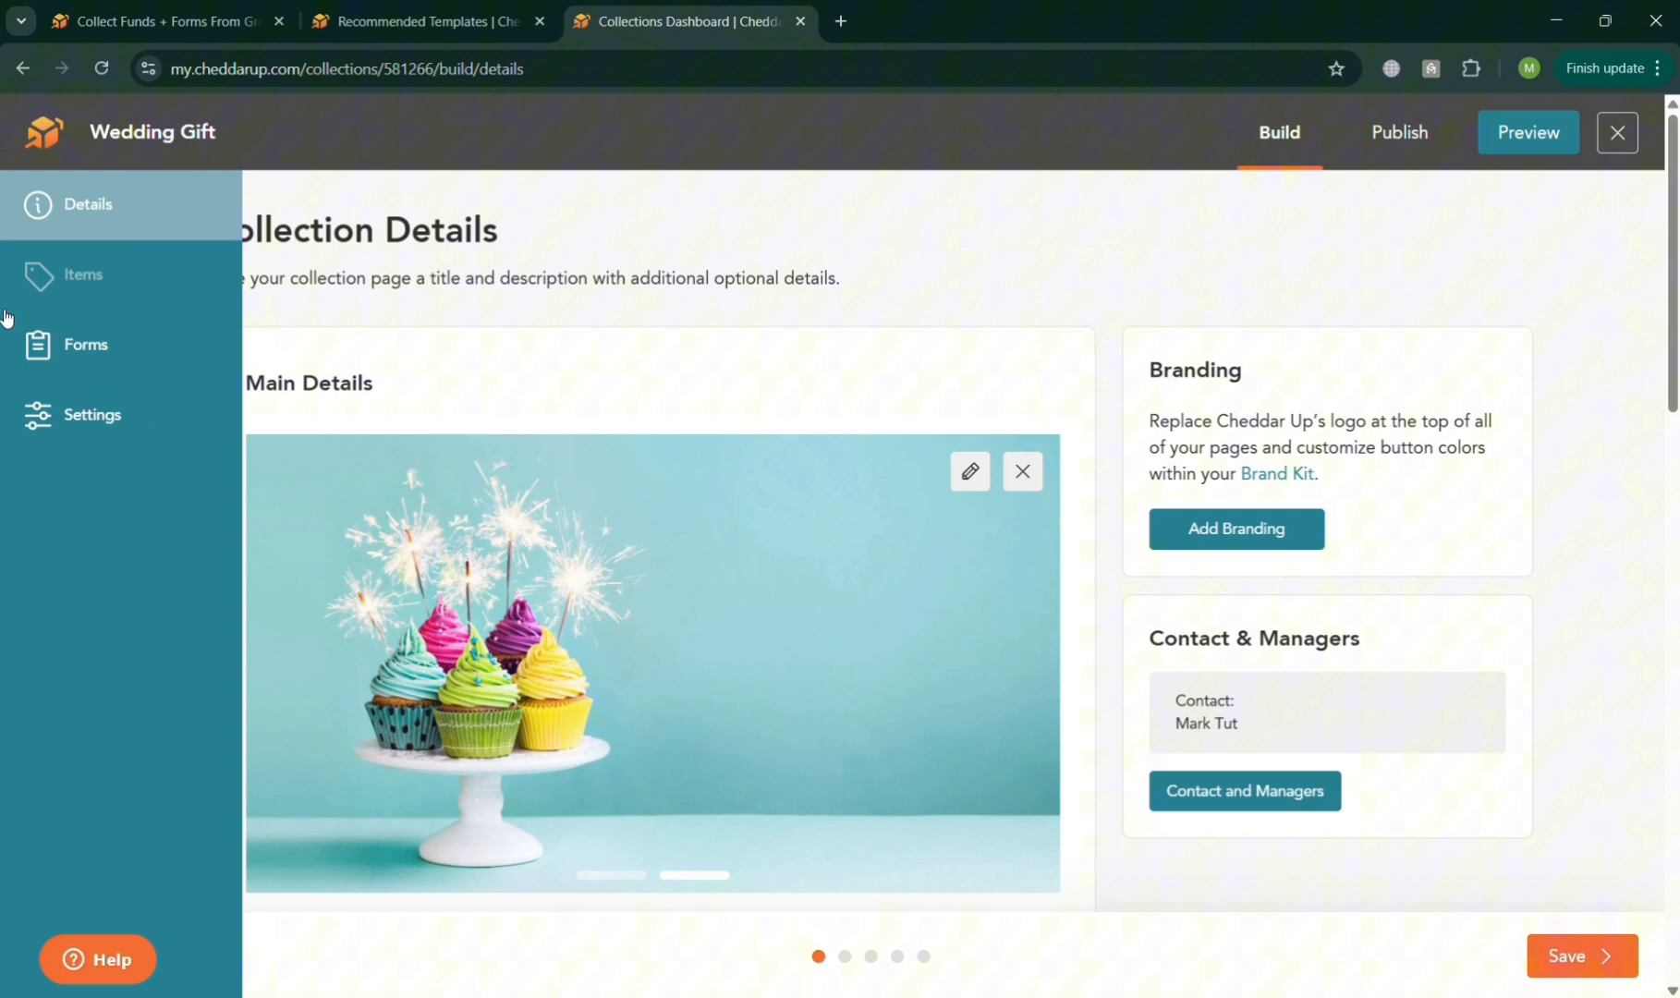
pyautogui.click(93, 282)
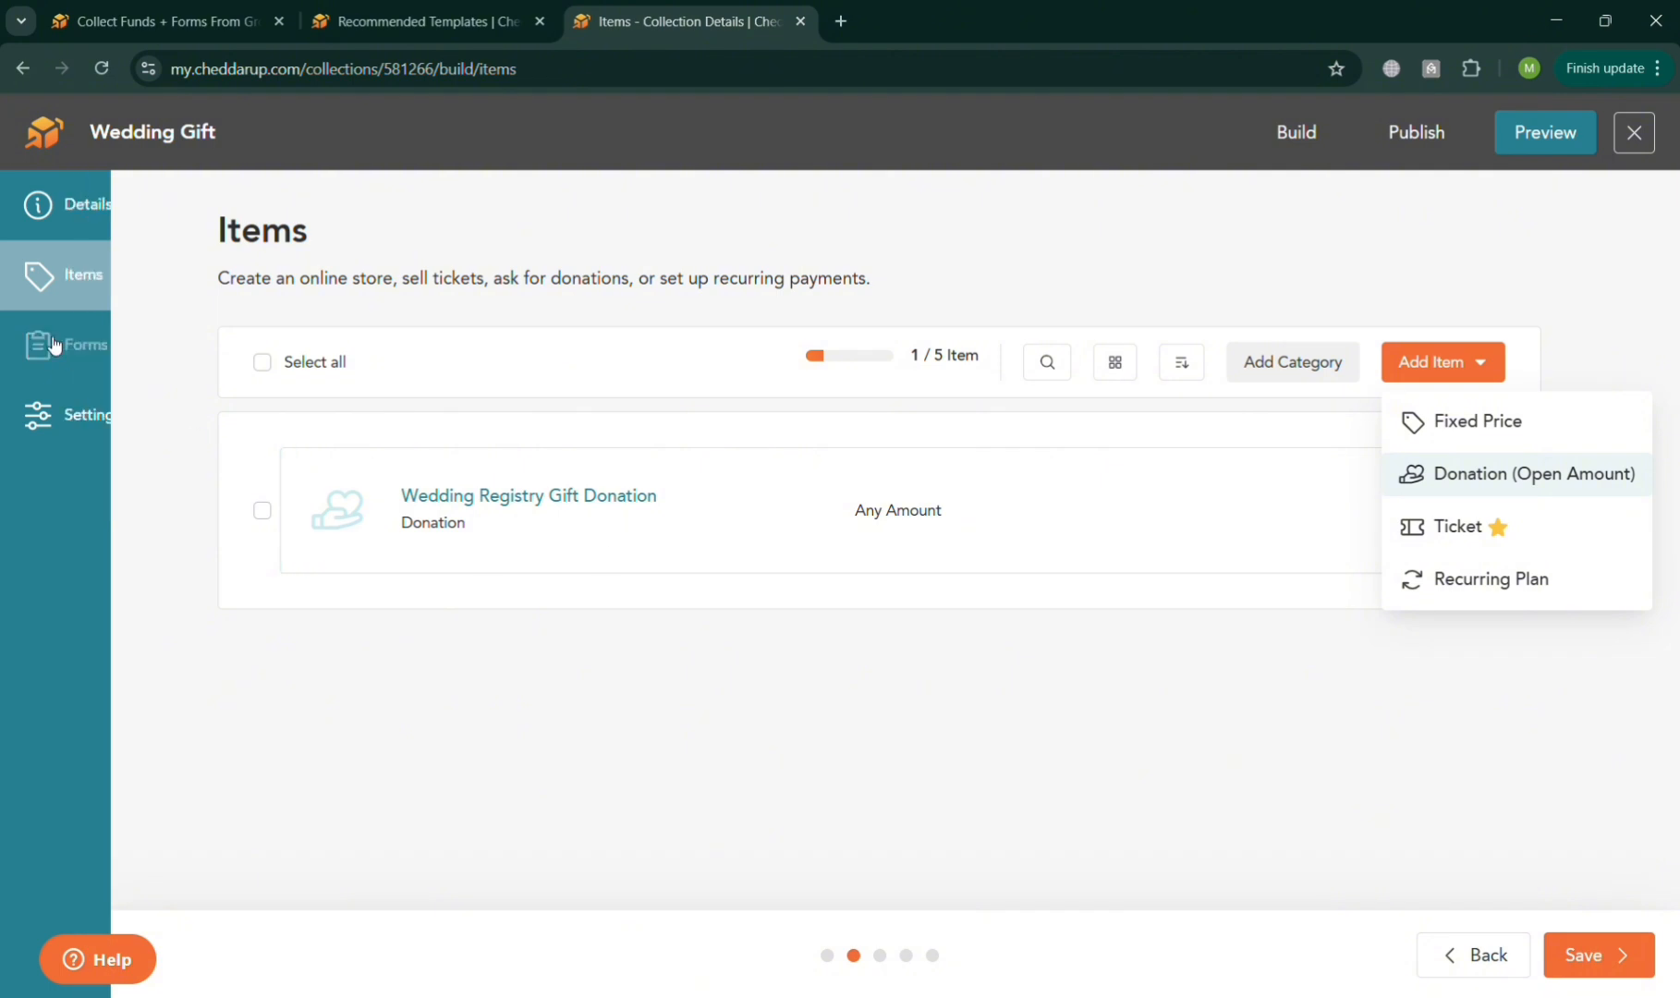
# Review the collection's checkout settings for payments, shipping and discounts, managers, and access and timing.
pyautogui.click(92, 416)
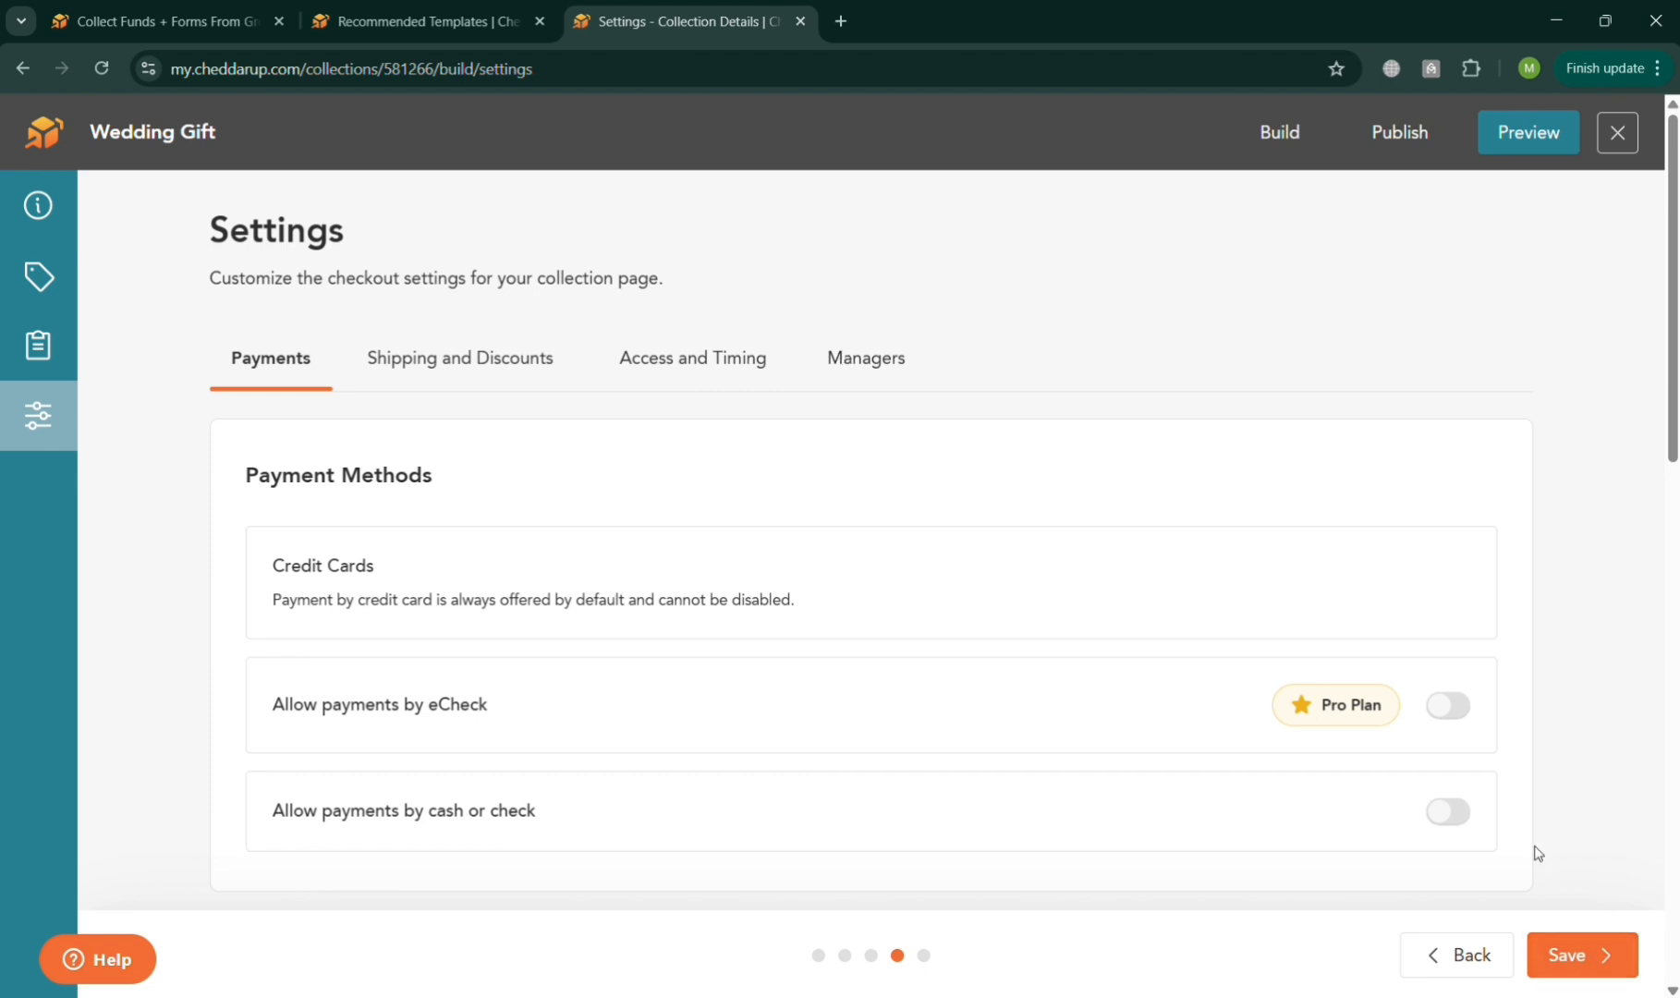
pyautogui.click(553, 370)
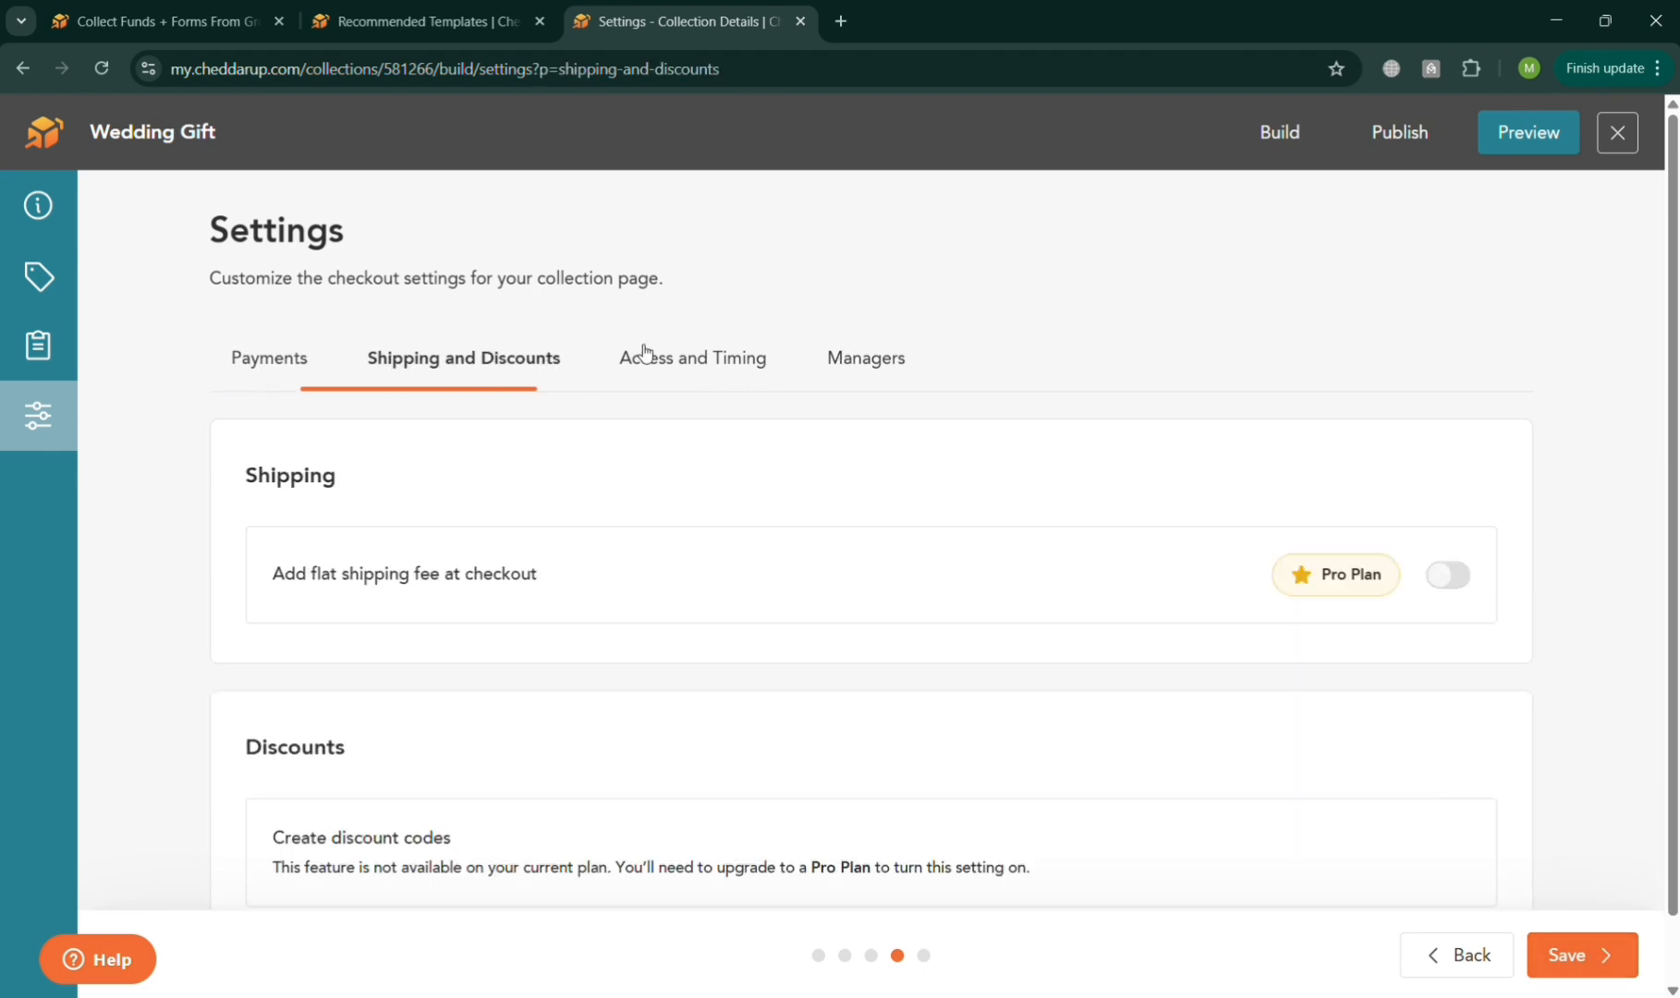
pyautogui.click(862, 372)
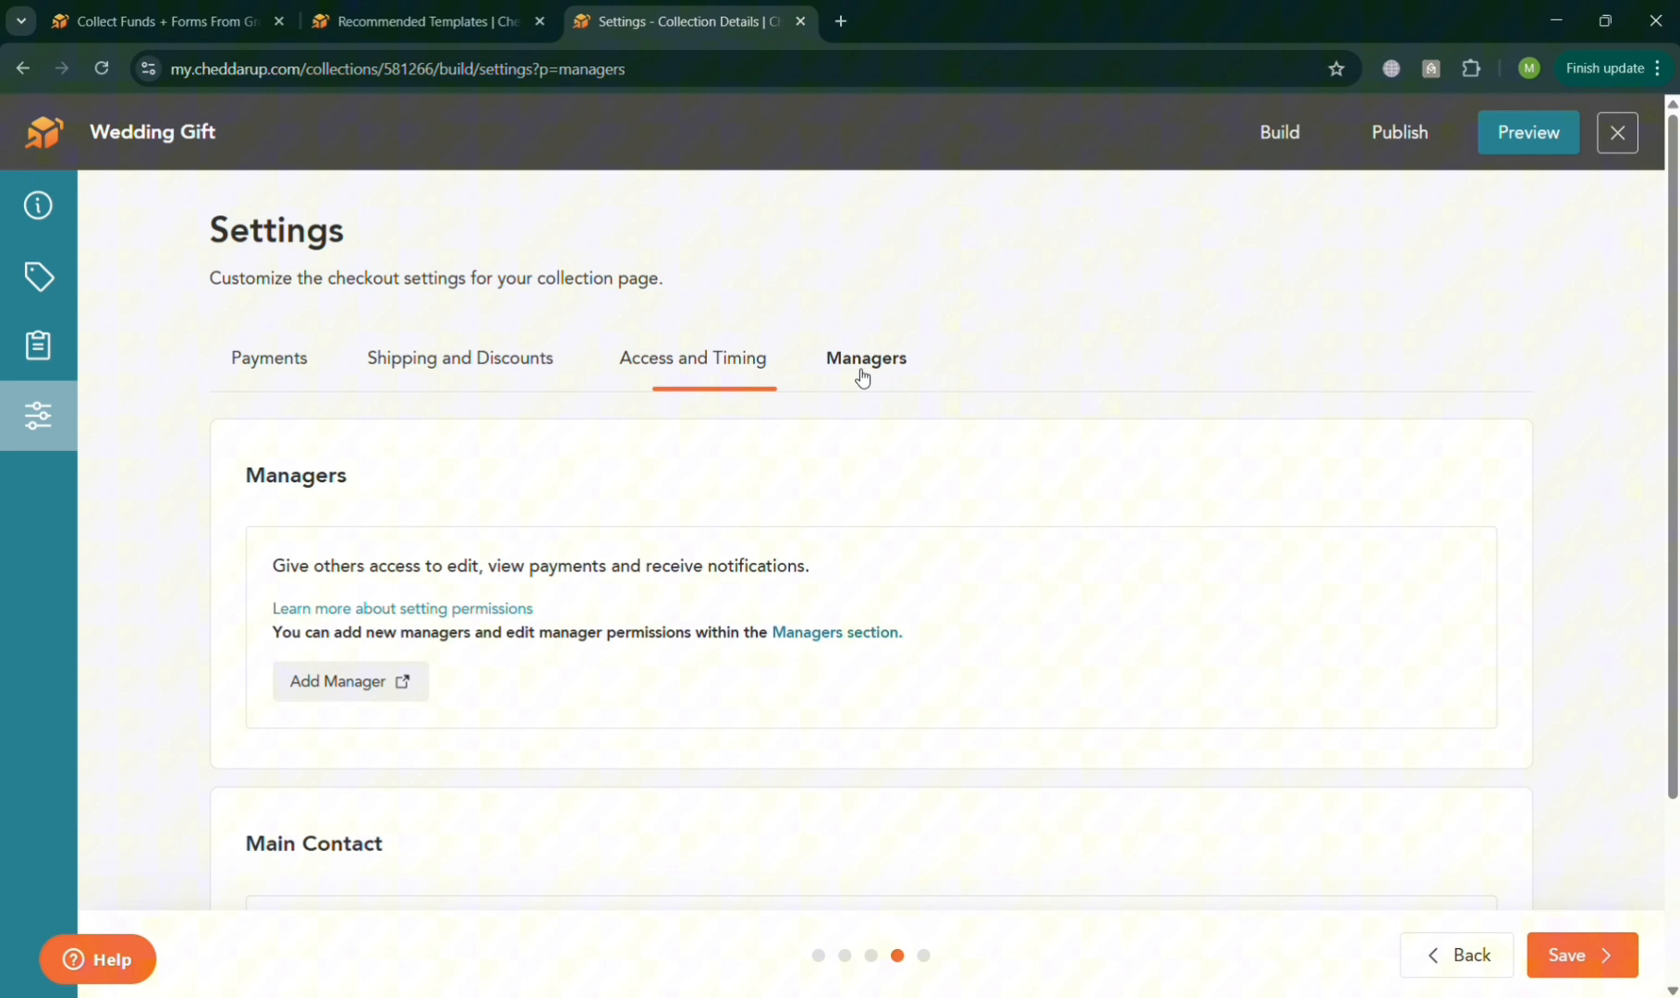
pyautogui.click(698, 362)
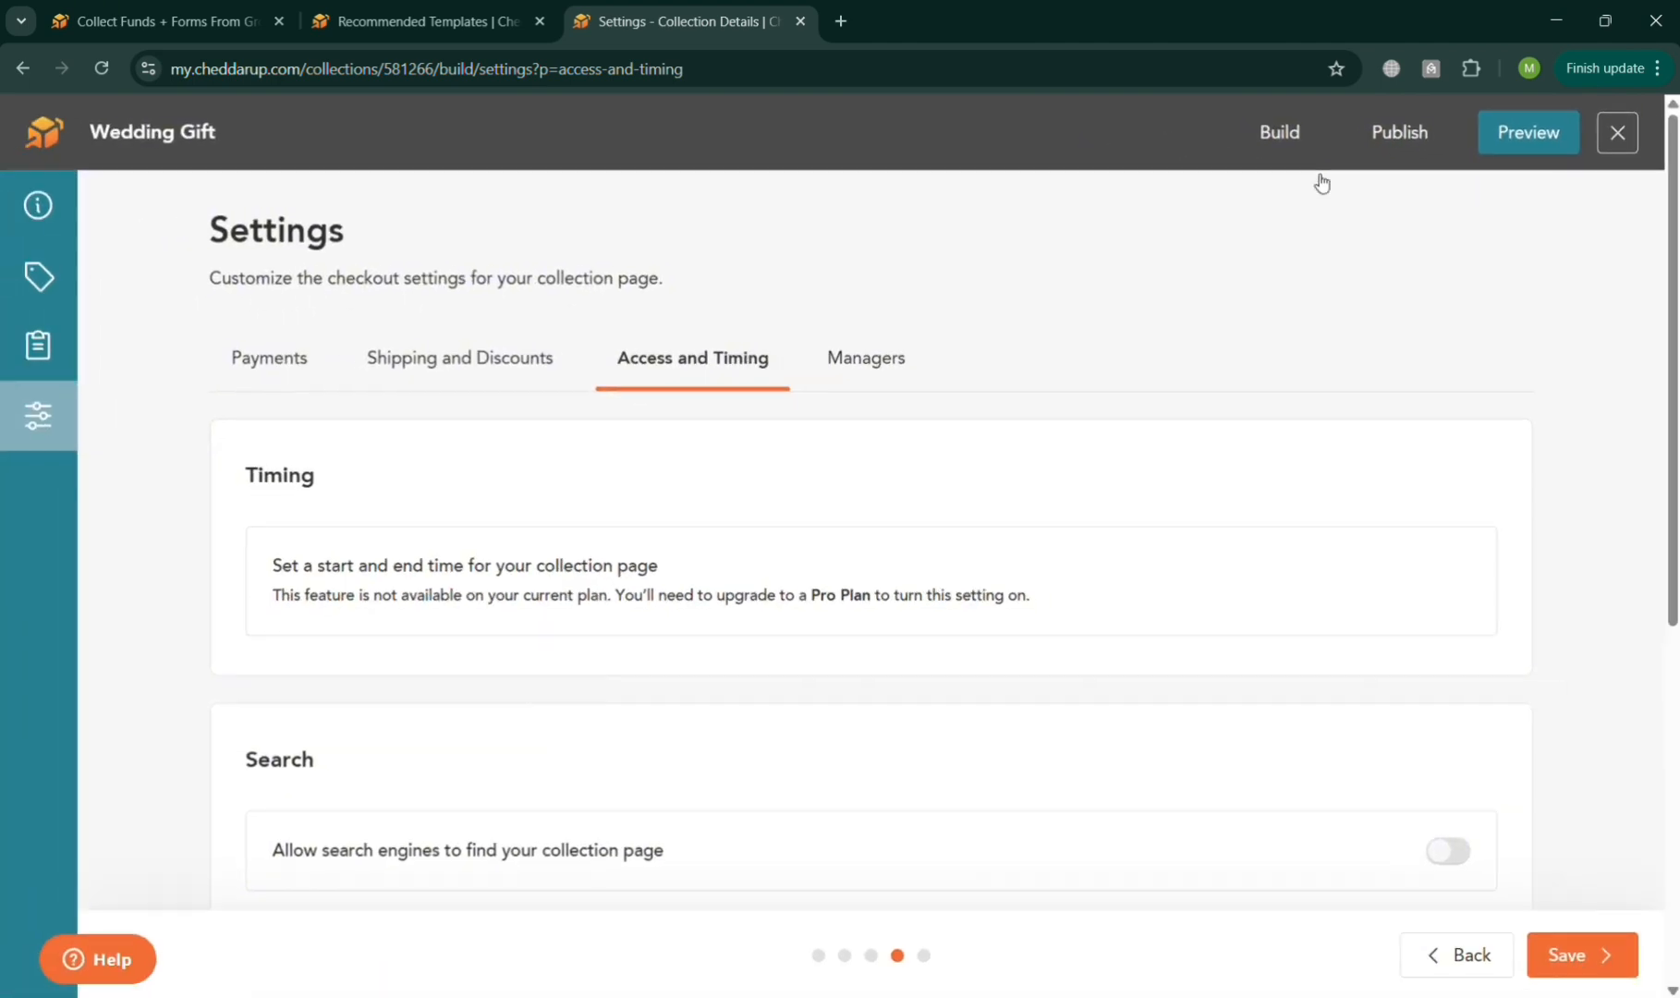
# Try to publish the Wedding Gift collection, and dismiss the two-factor authentication setup without sending a verification code.
pyautogui.click(1396, 136)
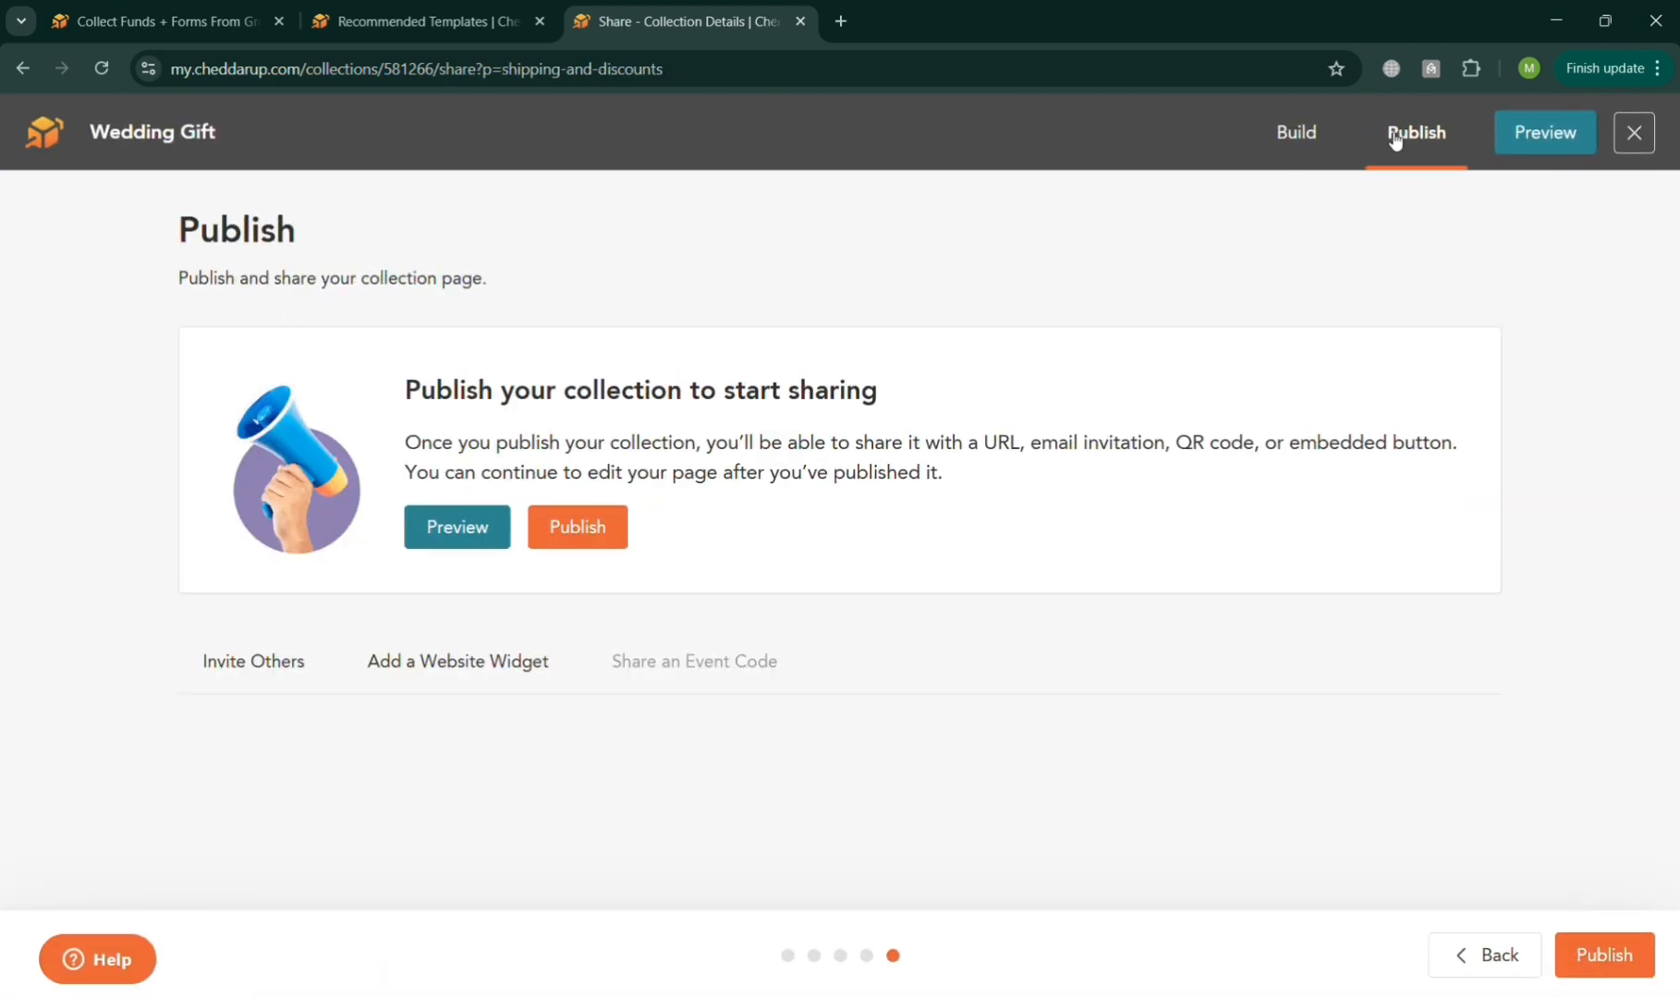
pyautogui.click(568, 536)
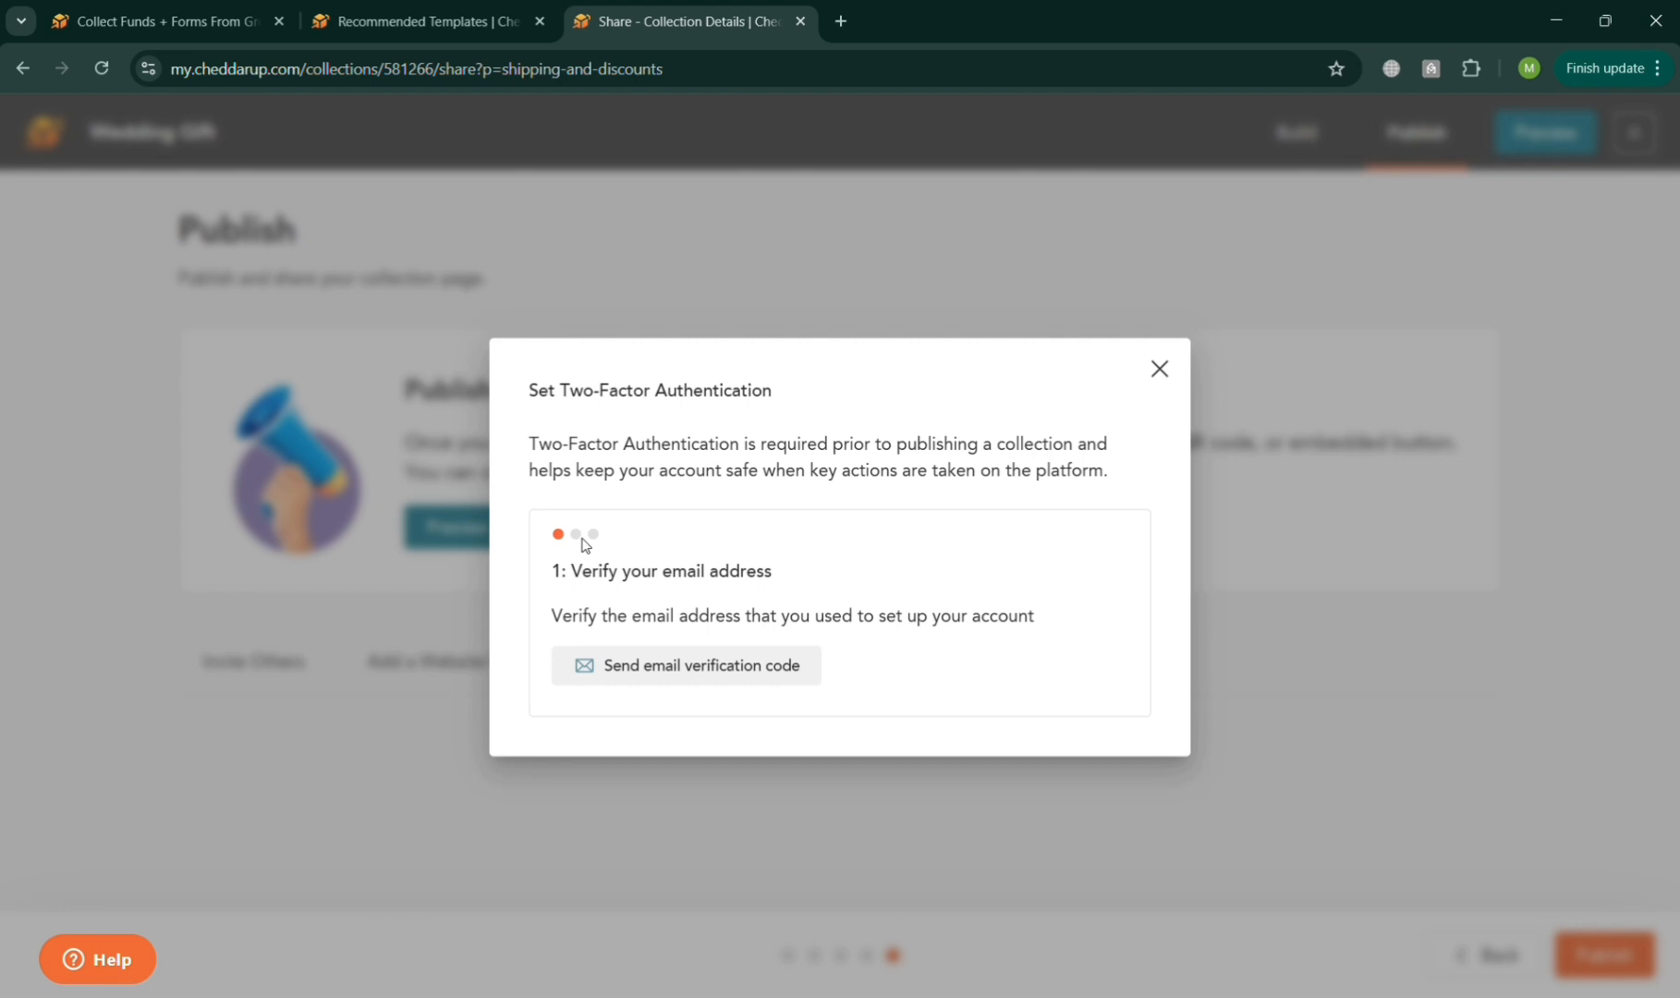
pyautogui.click(1157, 371)
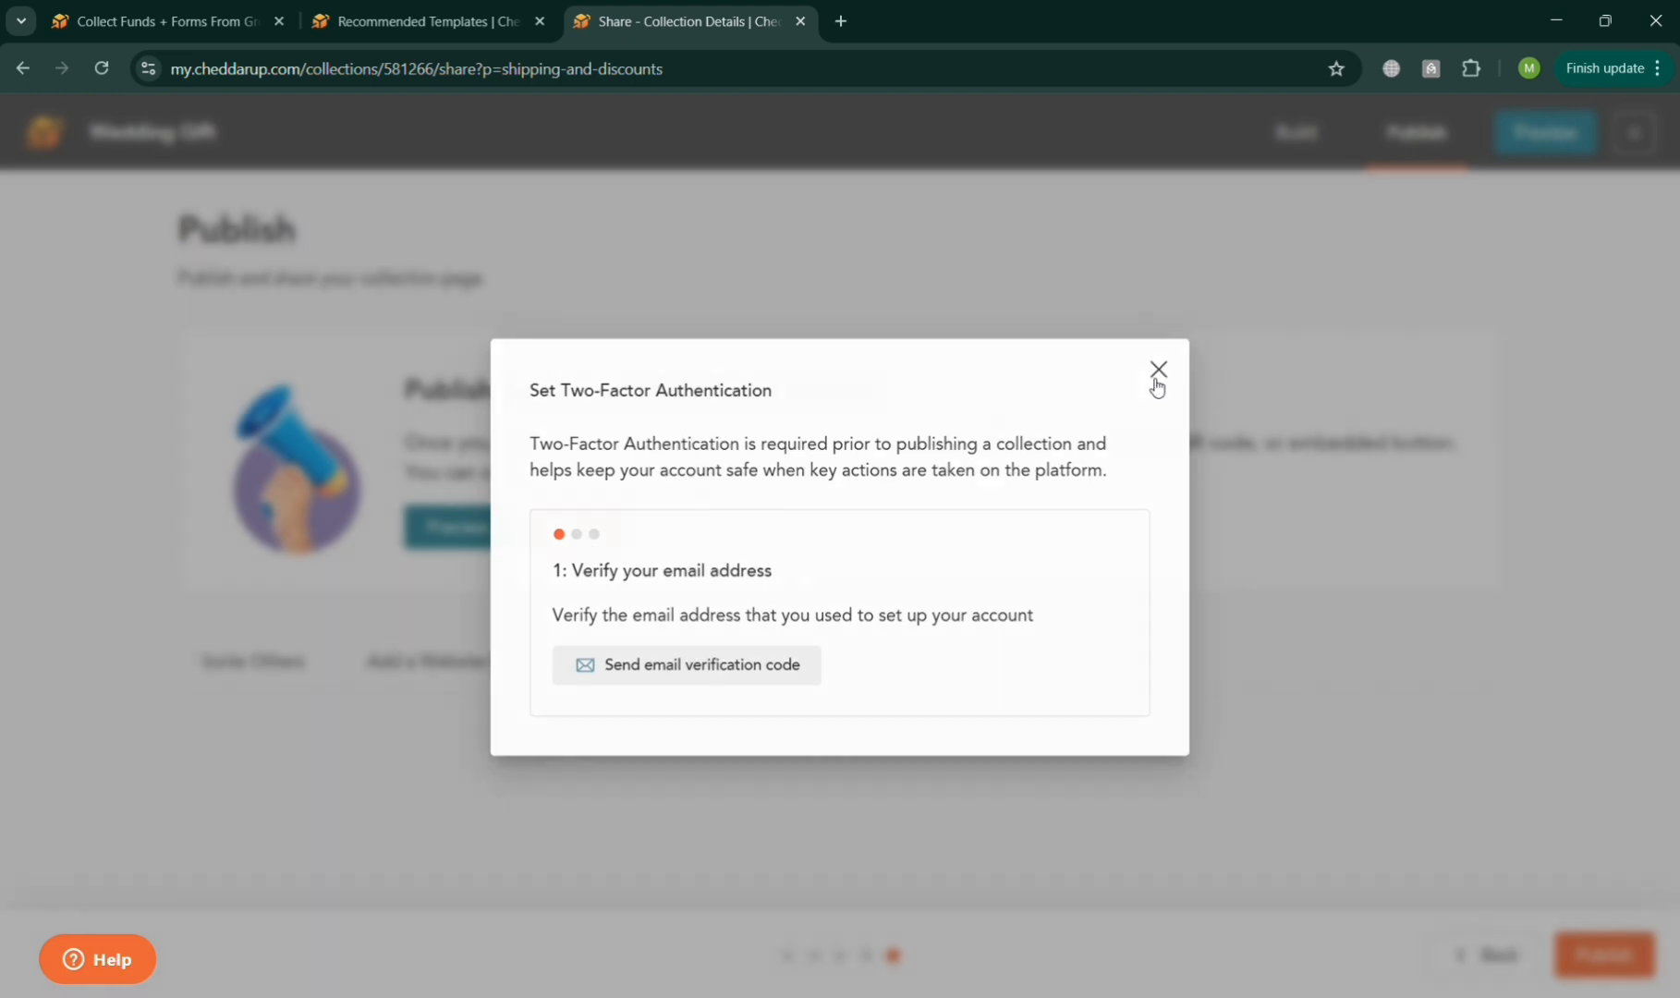
# Return to the collections dashboard and open the account's reporting overview.
pyautogui.click(64, 139)
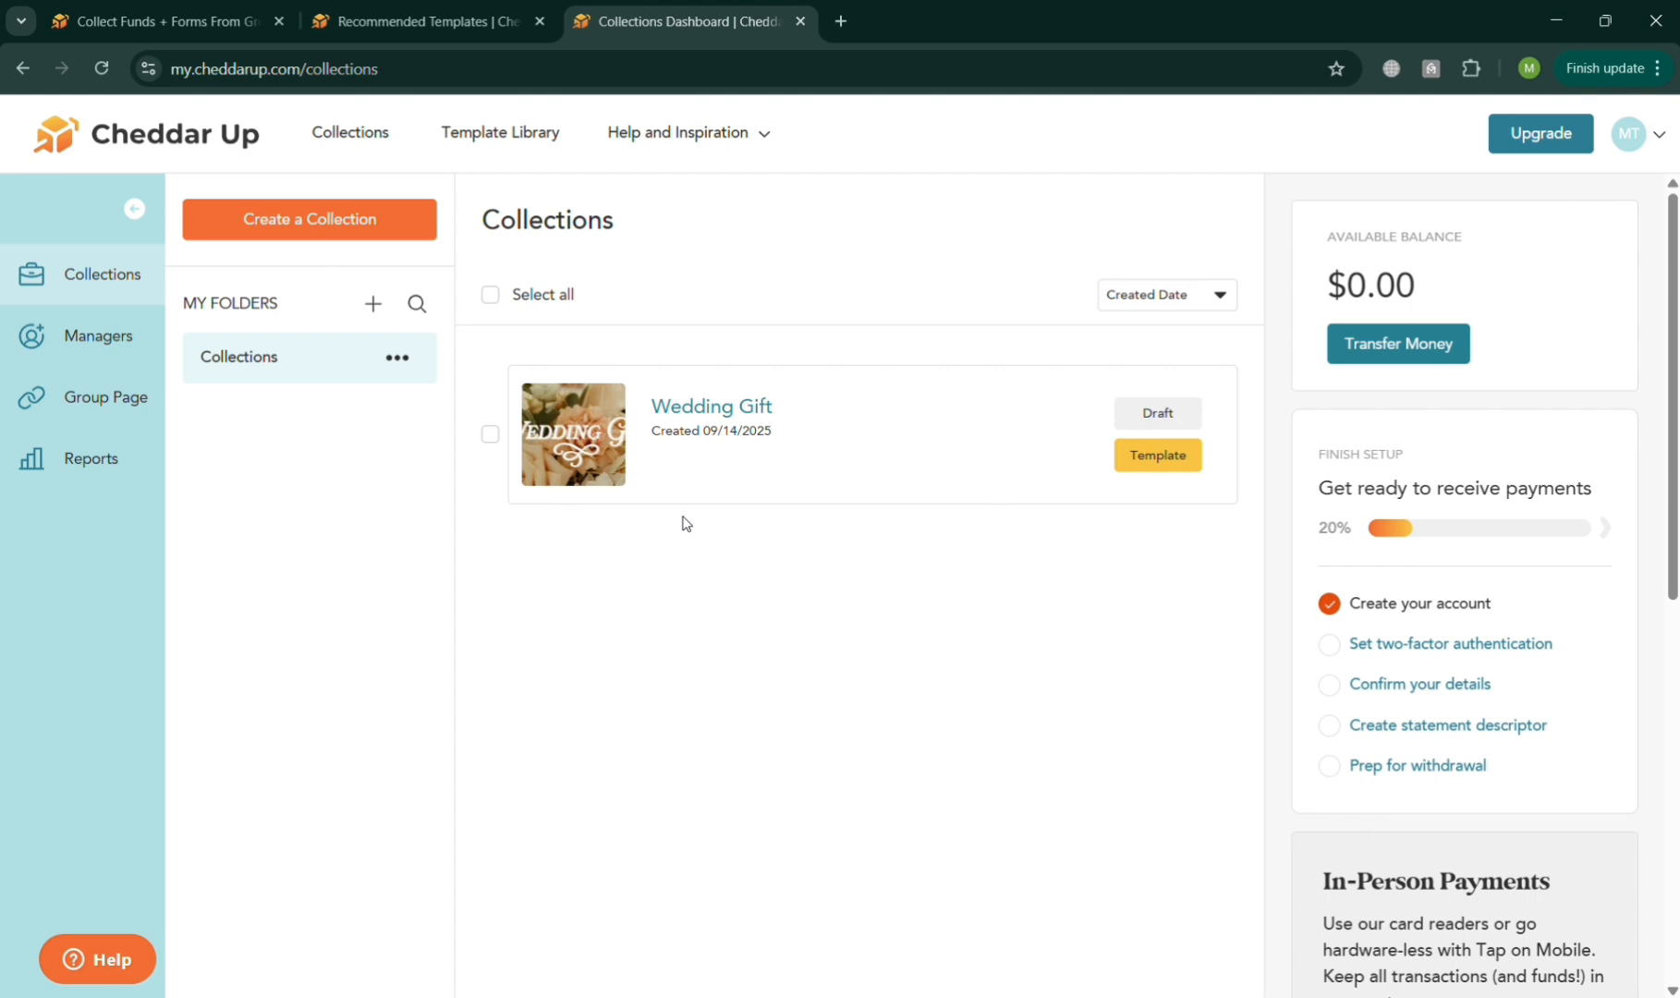
pyautogui.click(111, 442)
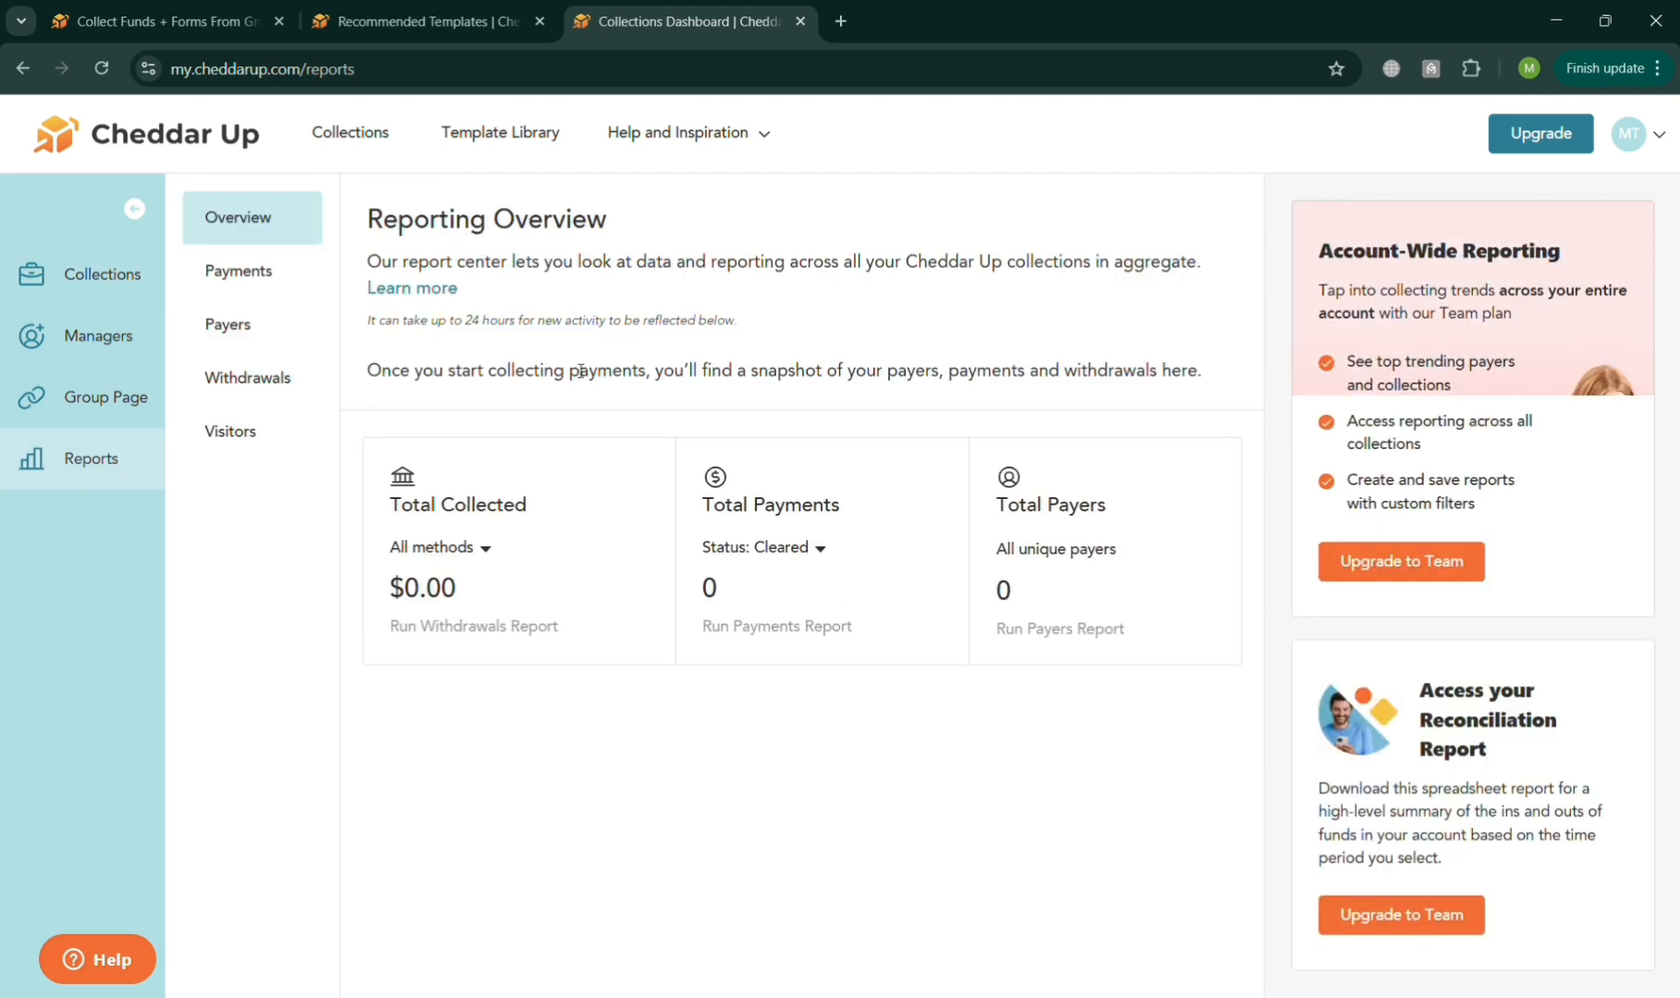